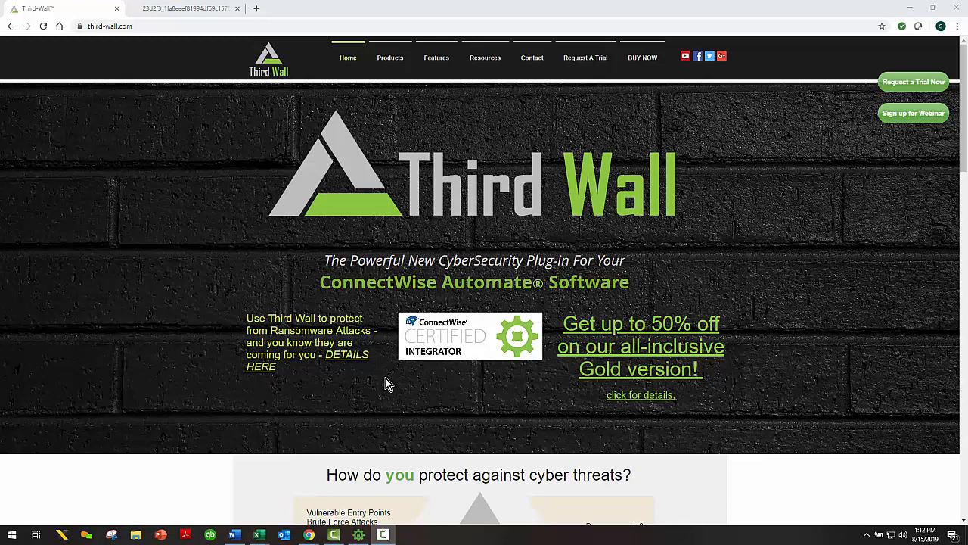
- Switch to LabTech Control Center and open the ThirdWall settings of the Demo location under the TW Demo client
left_click(360, 535)
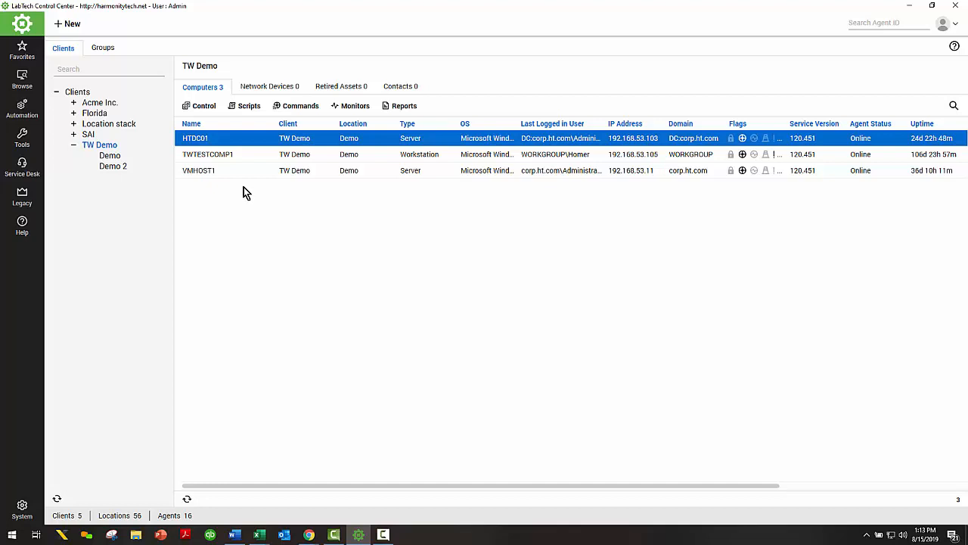
double_click(111, 157)
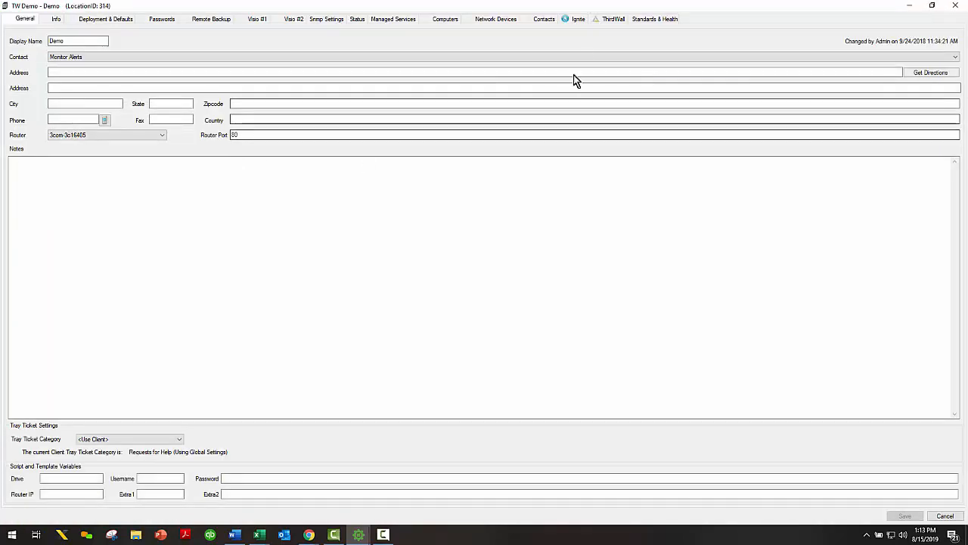
left_click(614, 20)
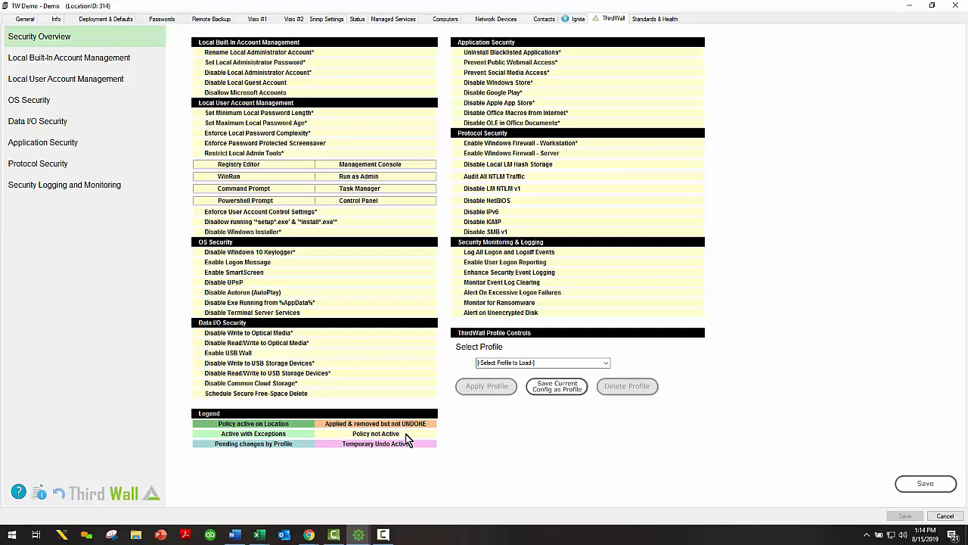
- Examine the security overview's colour legend and the Local Built-In Account Management policies, including Disallow Microsoft Accounts
left_click_drag(399, 434, 357, 435)
left_click_drag(310, 43, 205, 45)
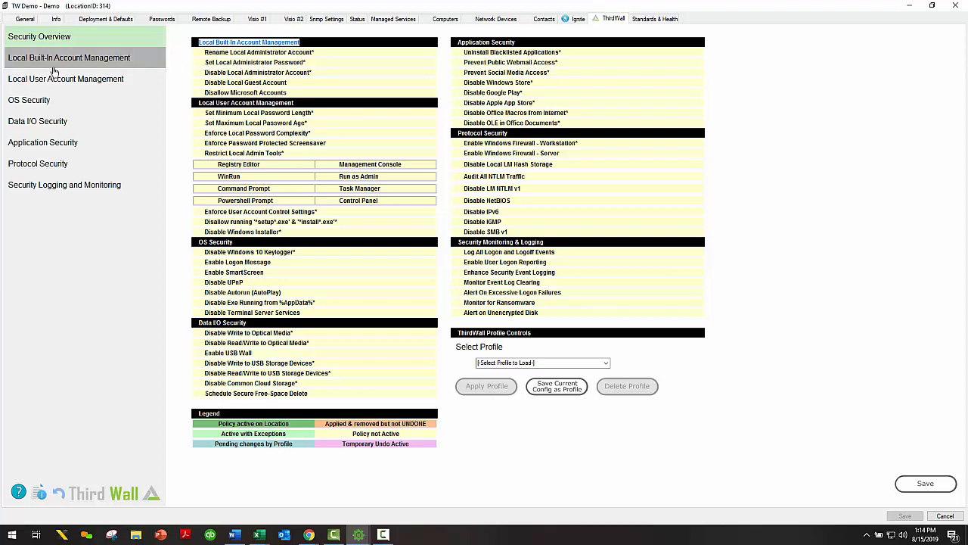
left_click(281, 51)
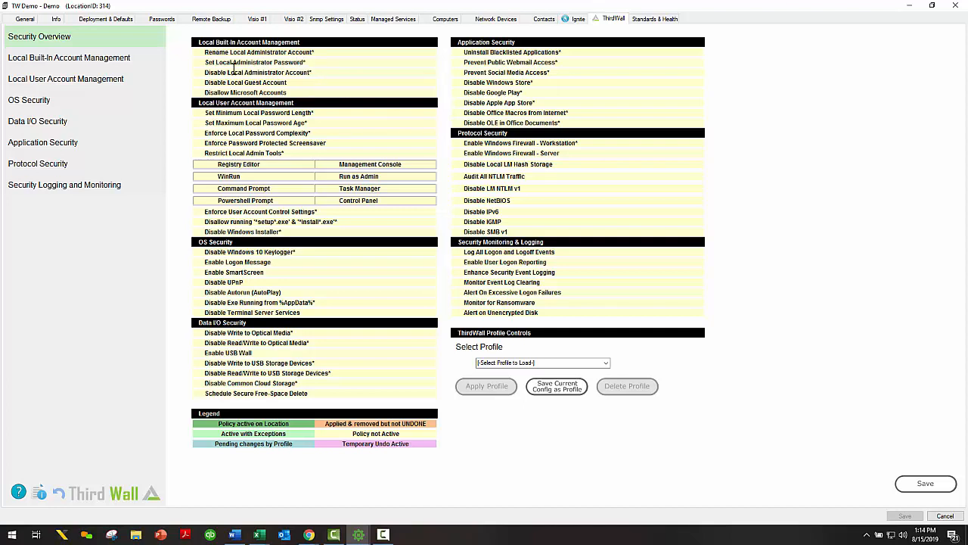
left_click_drag(289, 94, 216, 98)
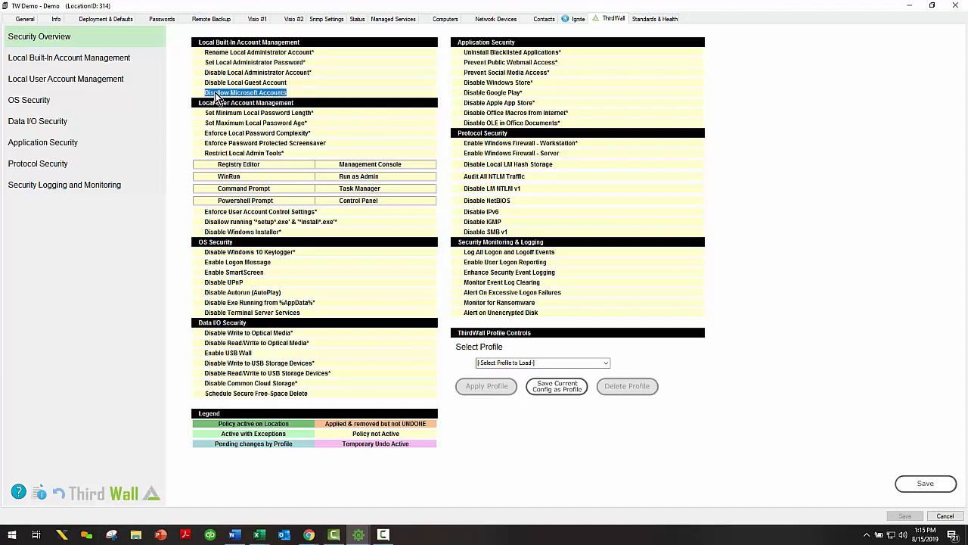
left_click_drag(304, 47, 201, 43)
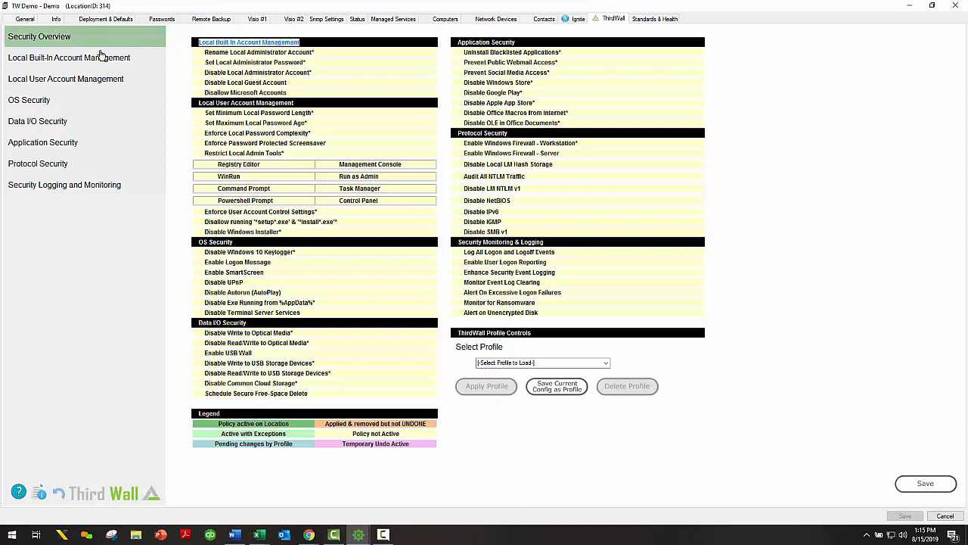
- Enable the Disallow Microsoft Accounts policy under Local Built-In Account Management and save the location's settings
left_click(71, 60)
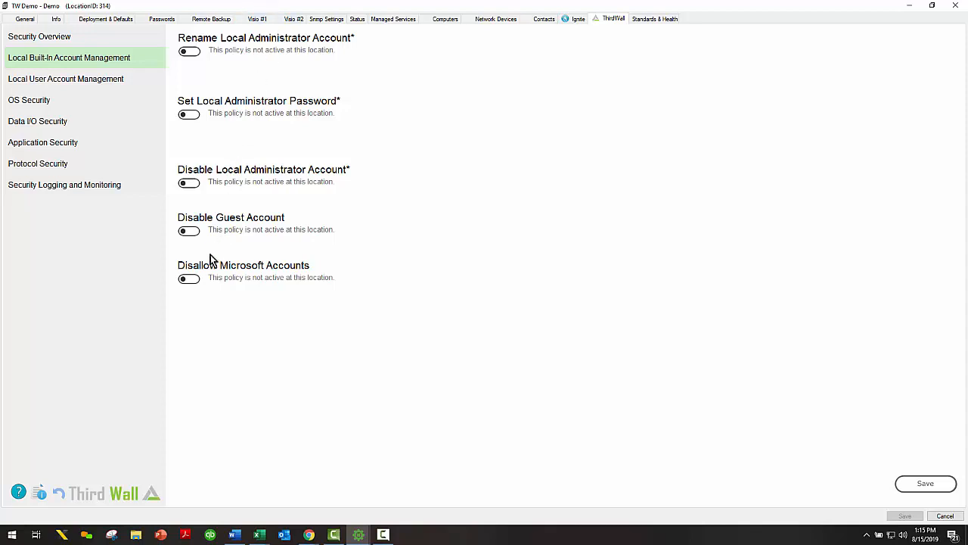
left_click(191, 279)
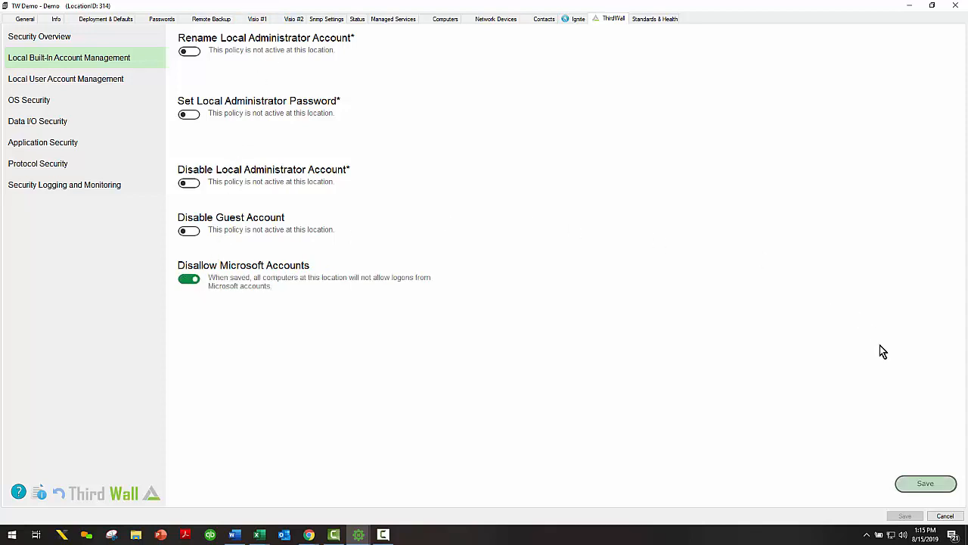
left_click(923, 485)
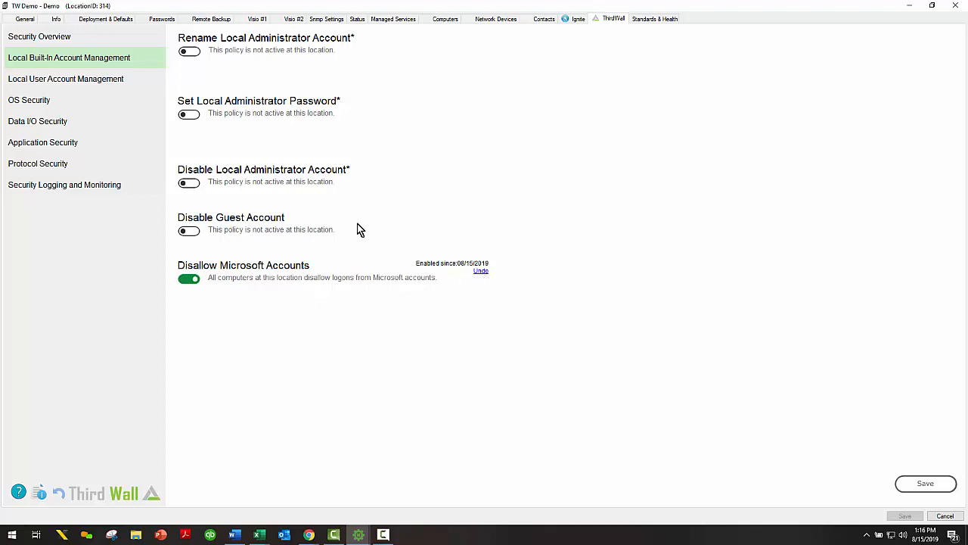
- Compare the Disallow Microsoft Accounts entry in the security overview with the legend, and return to the Local Built-In Account Management policies
left_click(52, 39)
left_click_drag(203, 92, 429, 90)
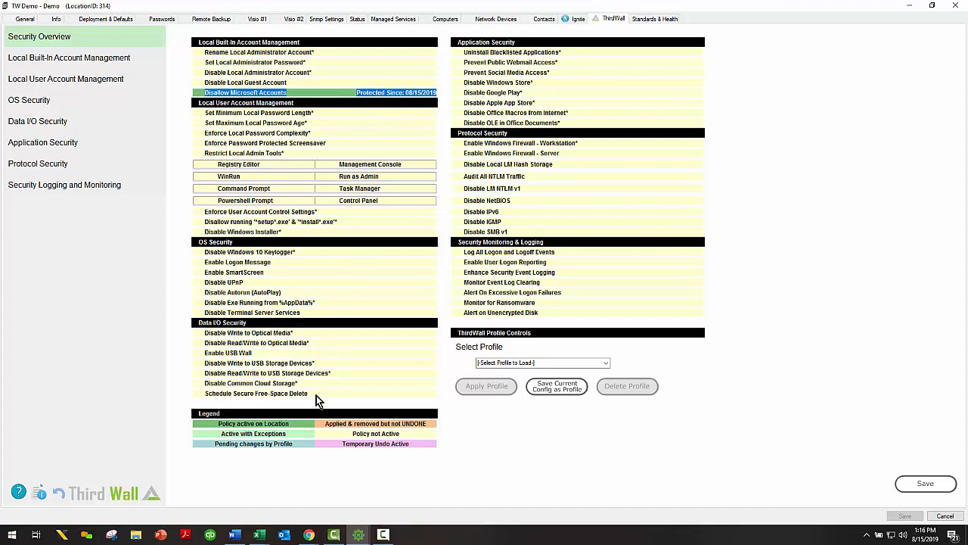
left_click_drag(302, 424, 217, 424)
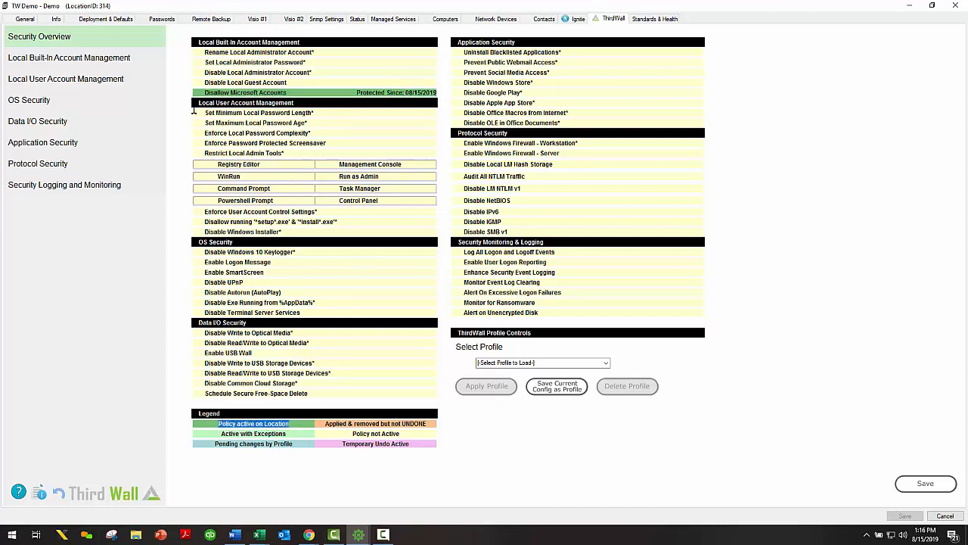
left_click(79, 60)
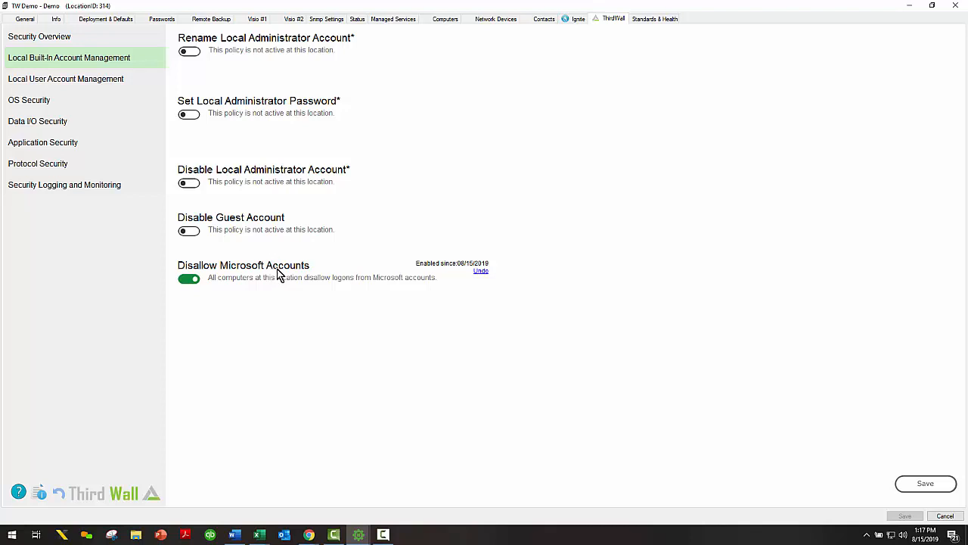
- View all Service Desk support tickets from the Control Center, and close the ticket list
left_click(359, 534)
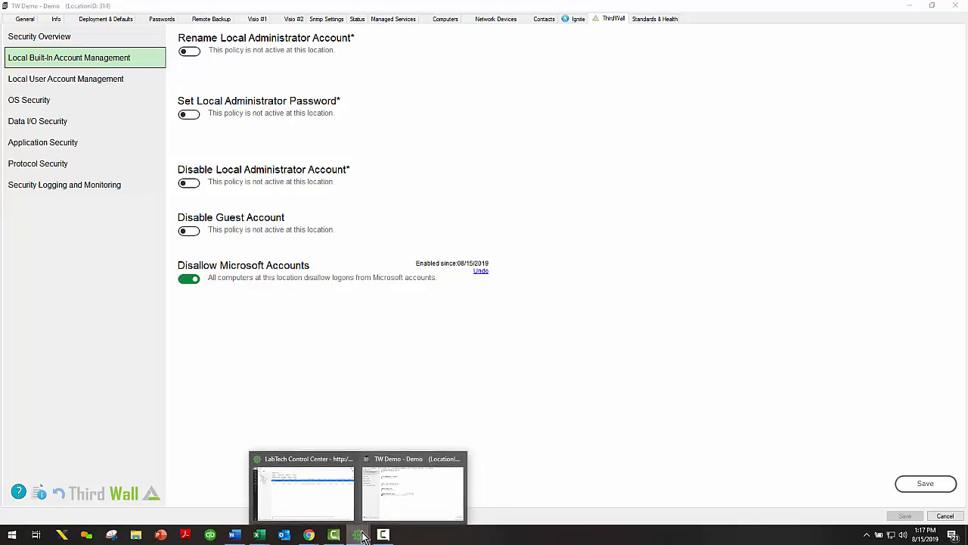
left_click(300, 498)
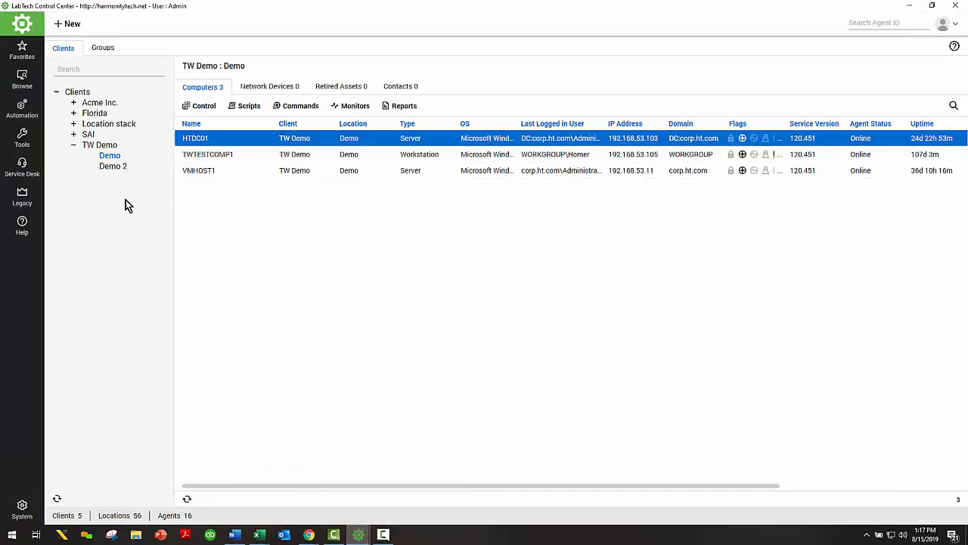
left_click(21, 168)
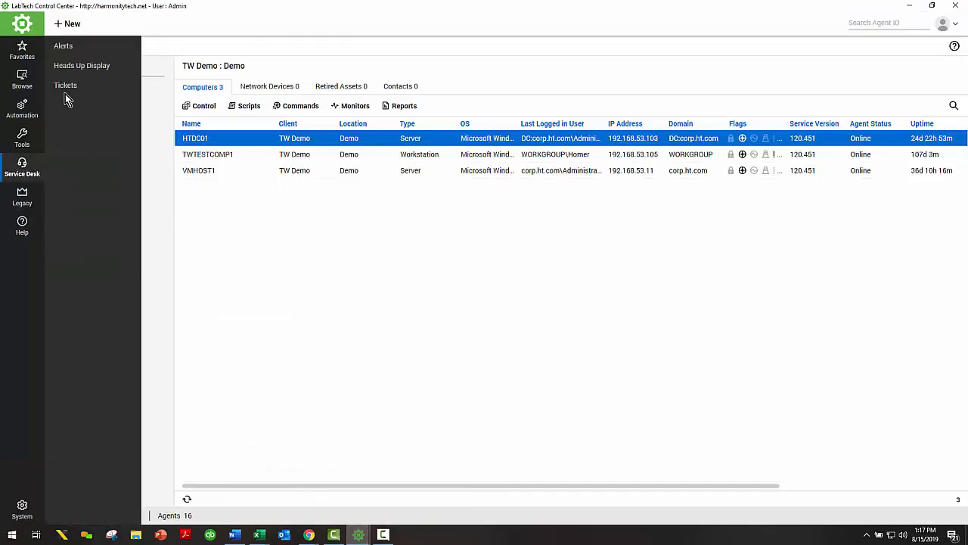
left_click(67, 85)
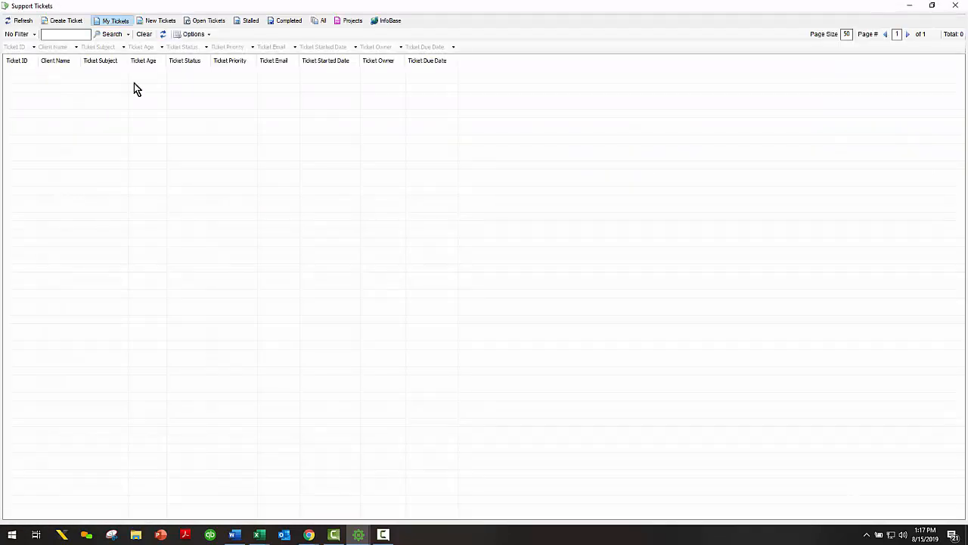
left_click(317, 22)
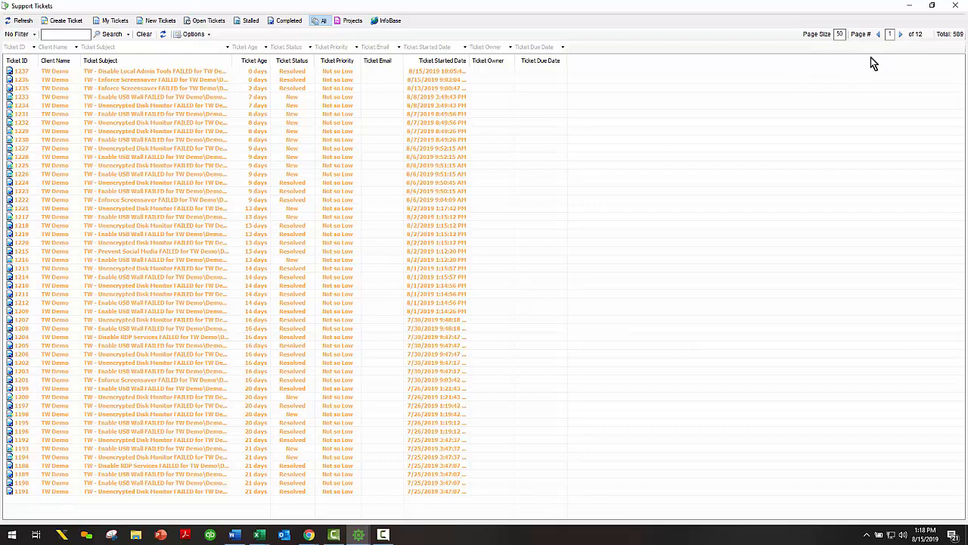
left_click(956, 6)
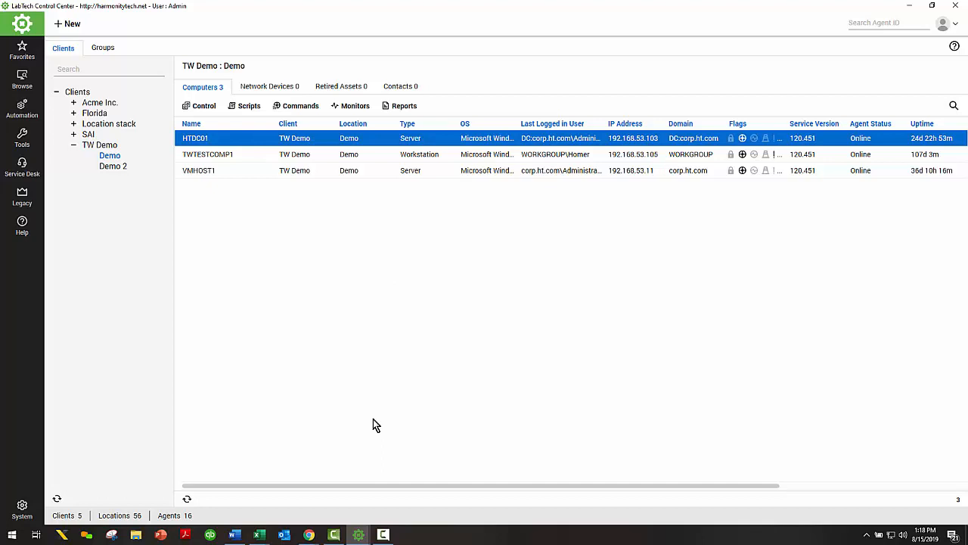
- Return to the Demo location's settings, switch off the Disallow Microsoft Accounts policy without undoing it, and save
left_click(359, 535)
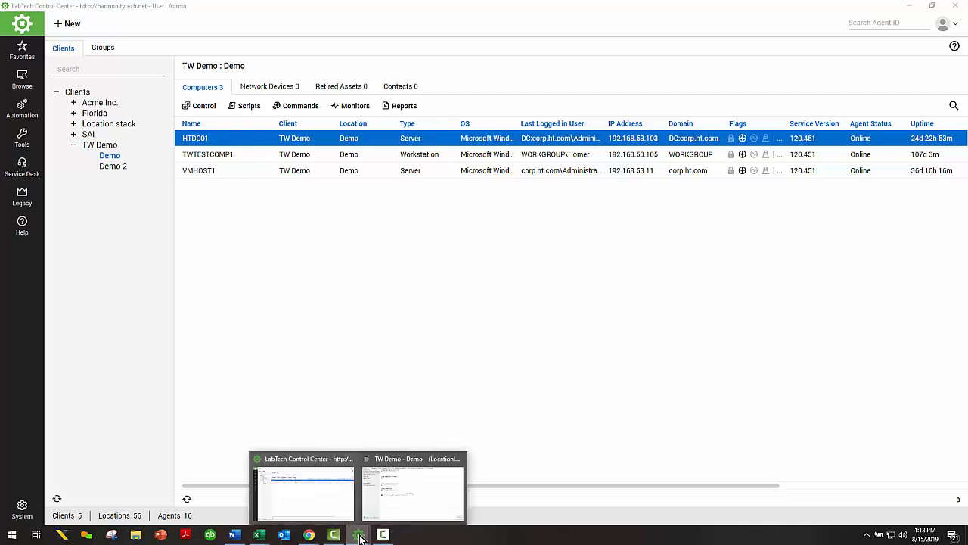
left_click(406, 520)
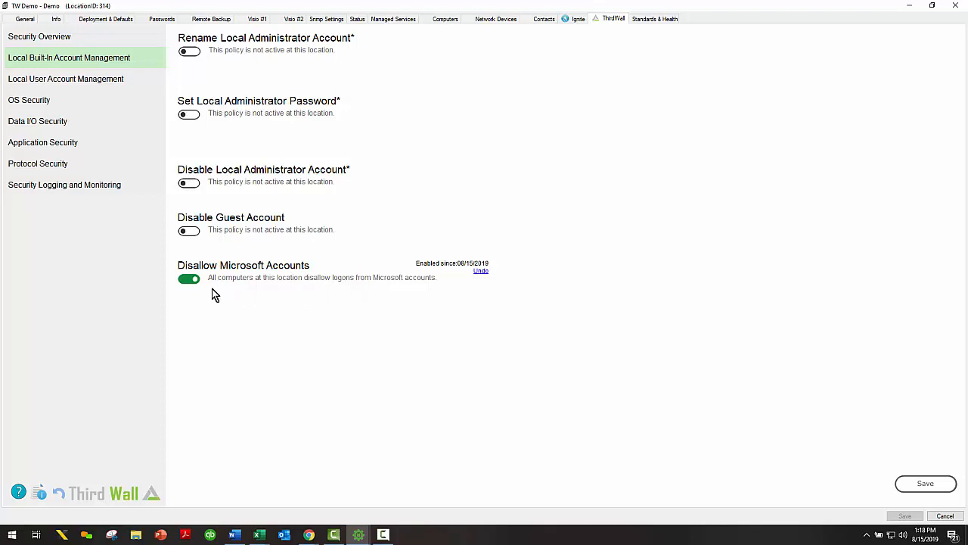
left_click(189, 280)
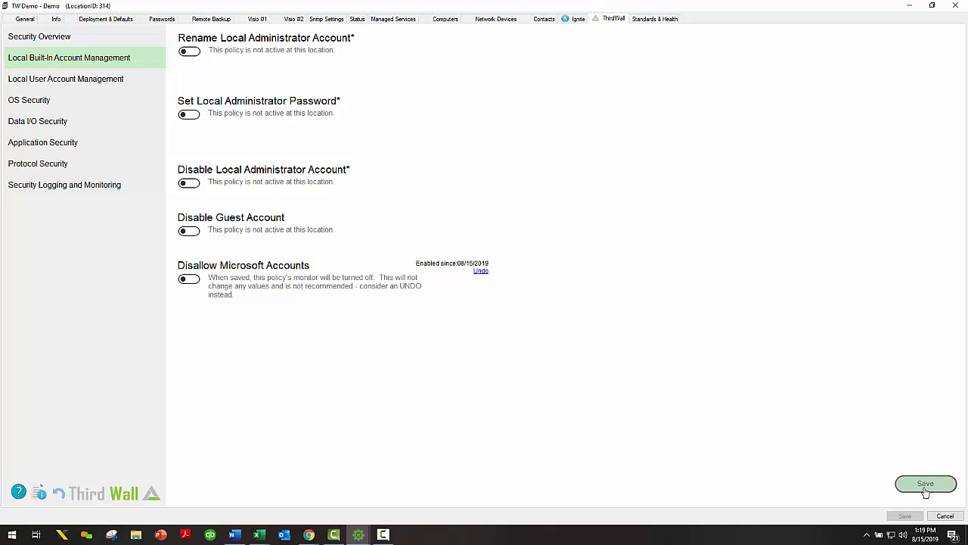
left_click(888, 479)
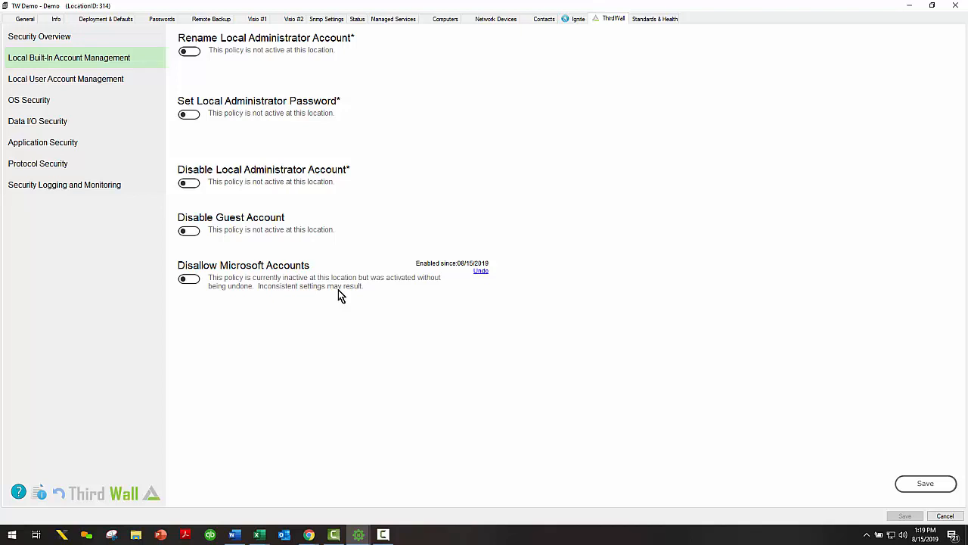
- Check the Disallow Microsoft Accounts entry in the security overview against the legend's "Applied & removed but not UNDONE" status
left_click(48, 37)
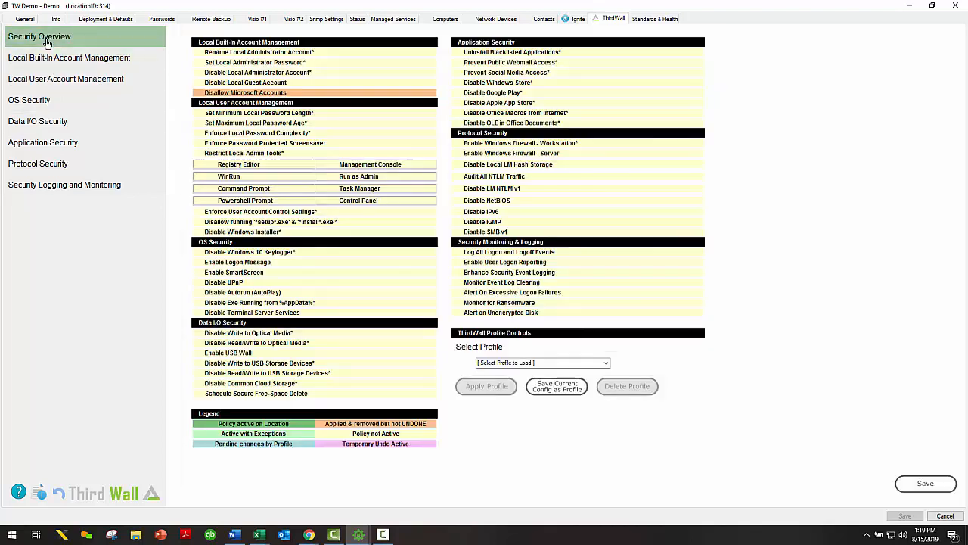
left_click_drag(195, 91, 286, 104)
left_click_drag(326, 424, 422, 428)
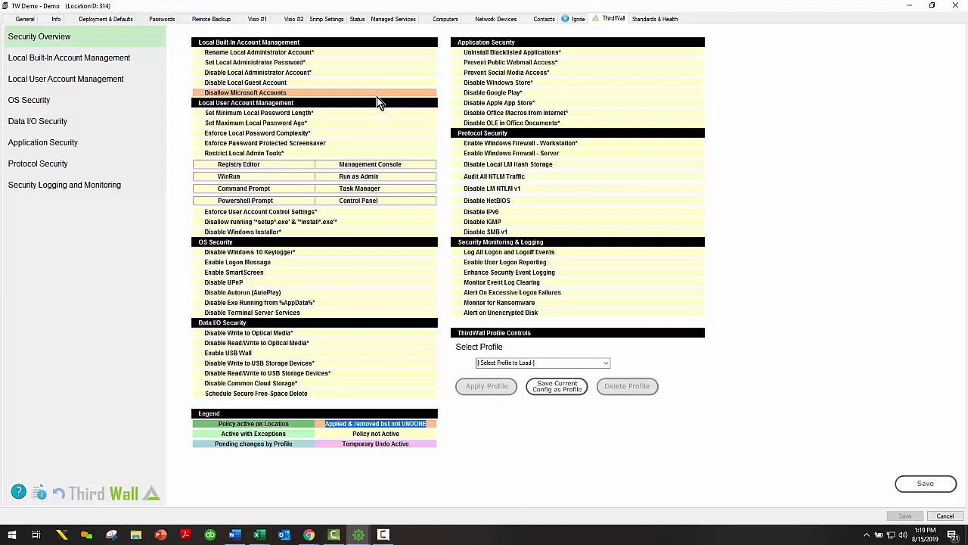
- Switch the Disallow Microsoft Accounts policy back on and save the change
left_click(87, 63)
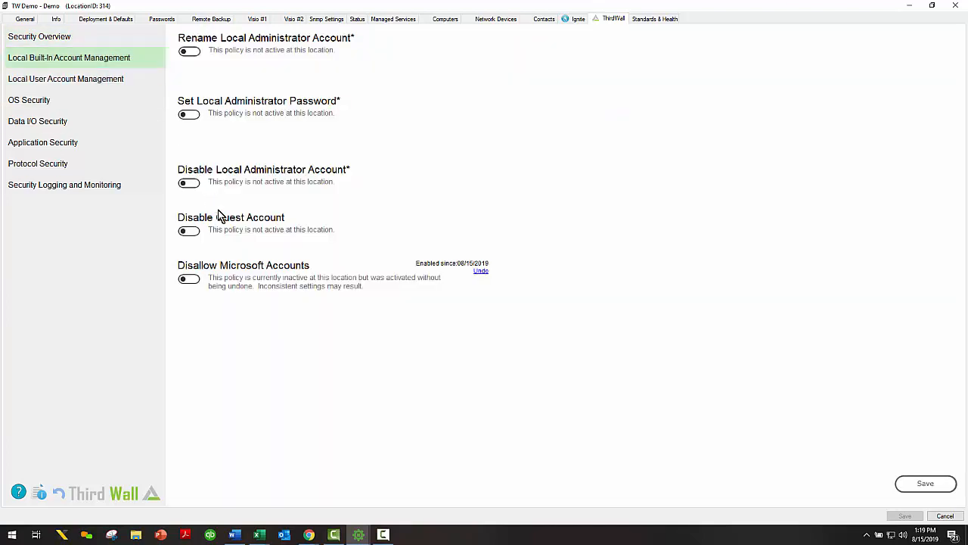
left_click(196, 280)
left_click(924, 485)
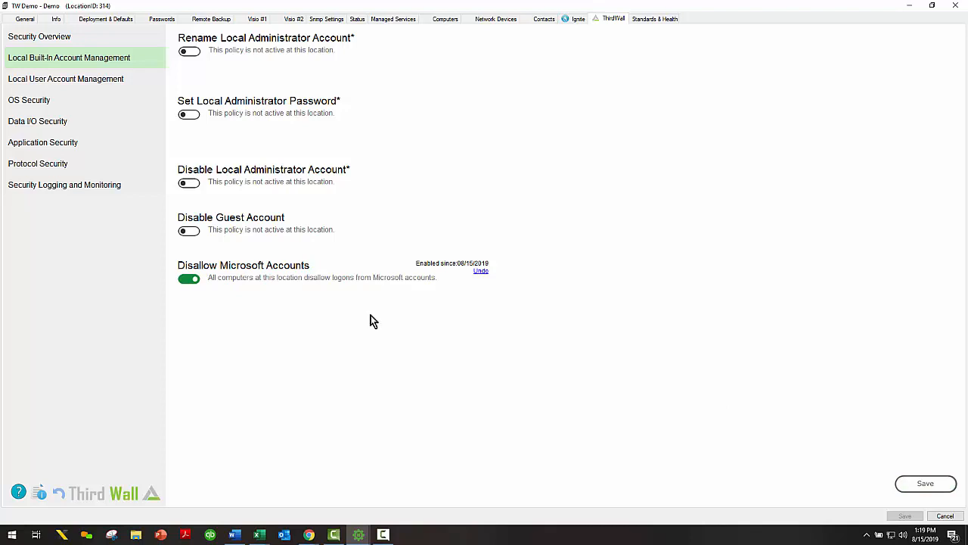
- Undo and remove the Disallow Microsoft Accounts policy from the location, and check its entry in the security overview
left_click(480, 272)
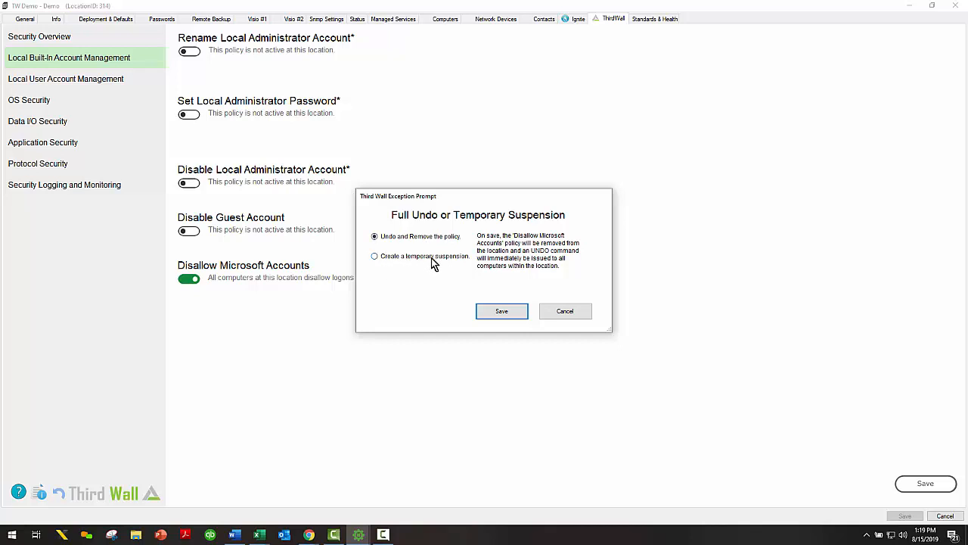
left_click(497, 311)
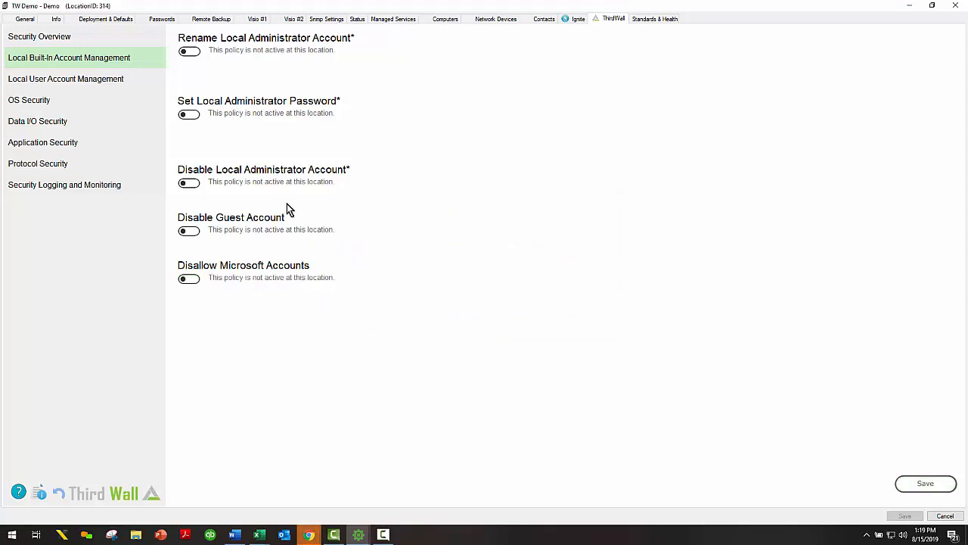
left_click(98, 38)
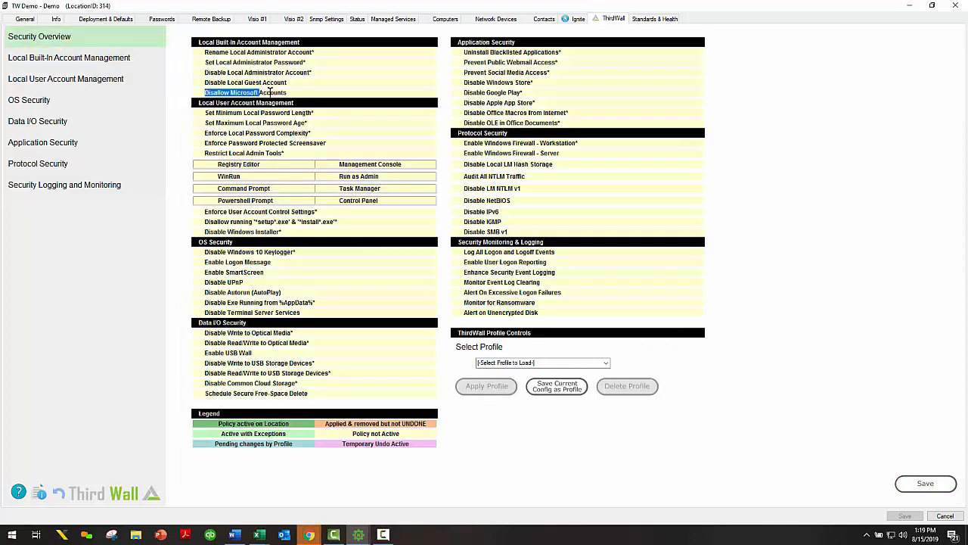
- Reactivate the Disallow Microsoft Accounts policy under Local Built-In Account Management and save it for the location
left_click(109, 63)
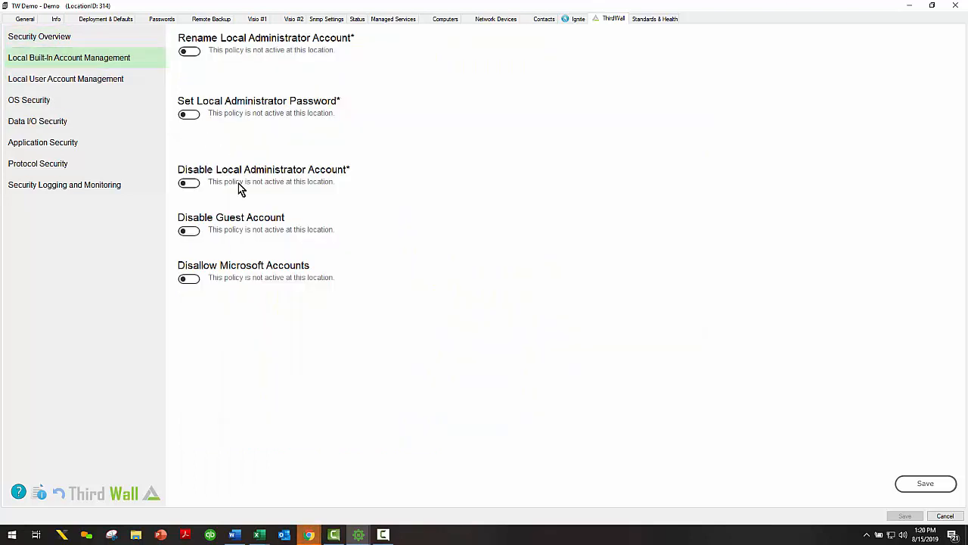
left_click(189, 278)
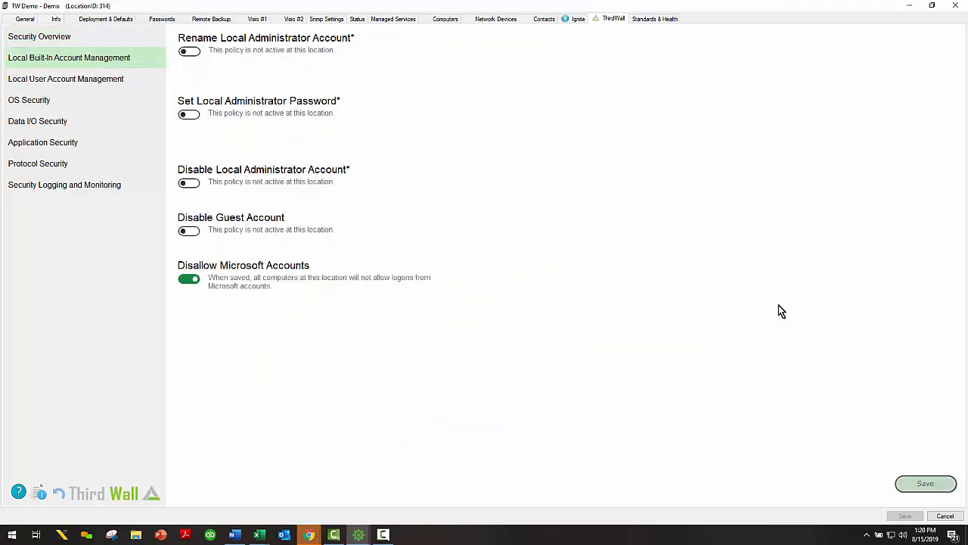
left_click(919, 479)
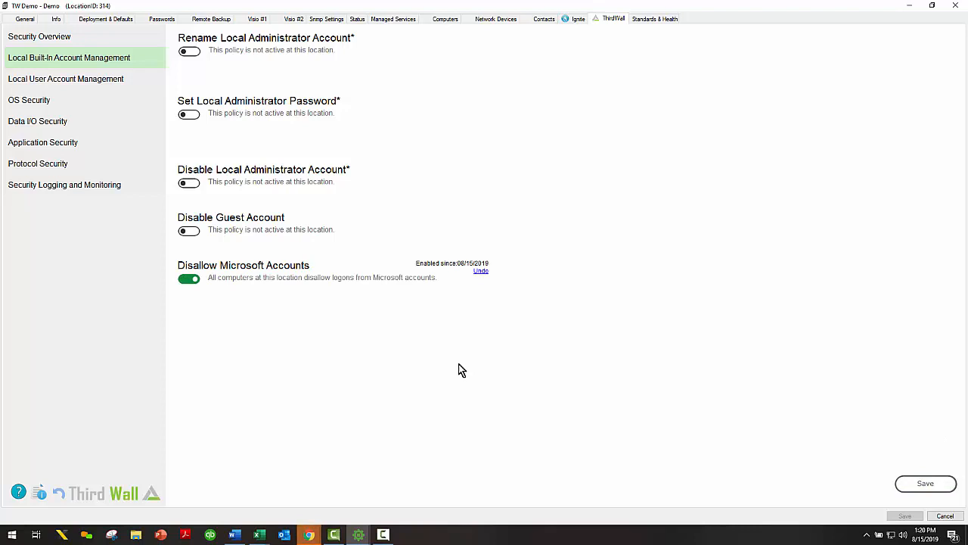
- Create a 60-minute temporary suspension of the Disallow Microsoft Accounts policy and save it
left_click(482, 271)
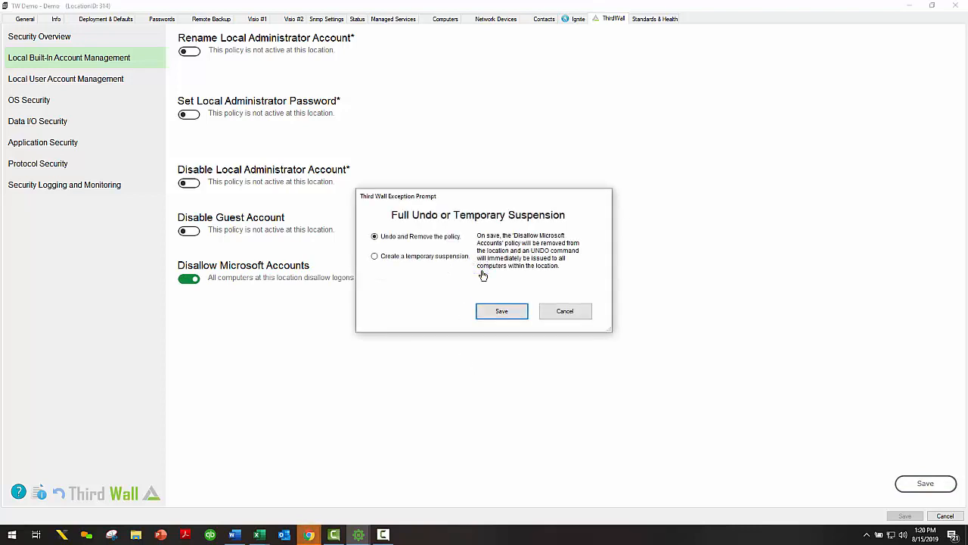
left_click(375, 257)
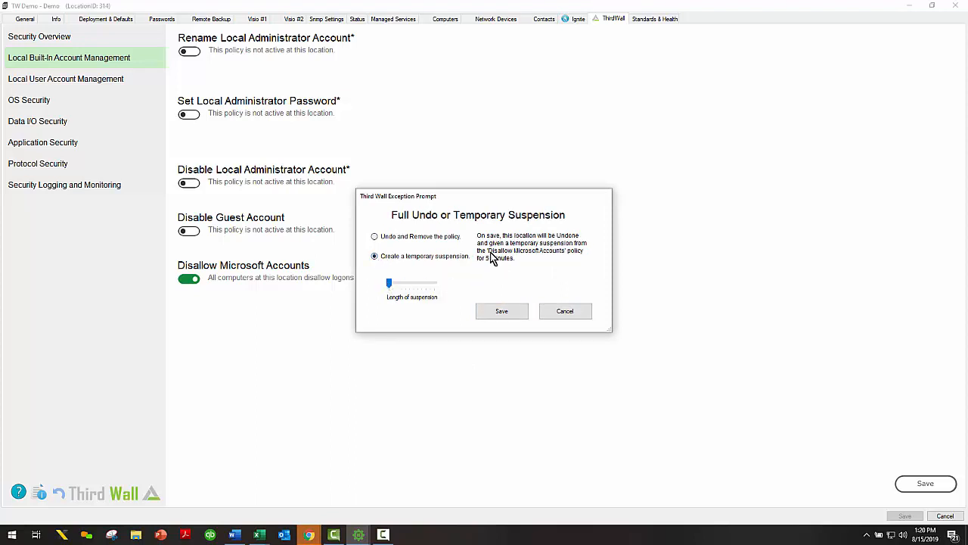
left_click_drag(393, 286, 443, 287)
left_click(502, 310)
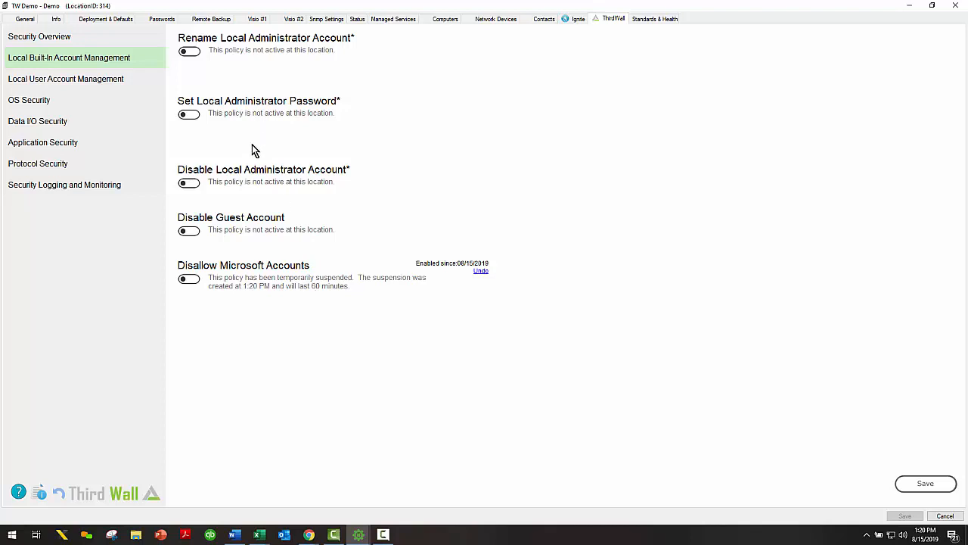
- Check the Disallow Microsoft Accounts entry in the security overview against the legend's "Temporary Undo Active" status
left_click(72, 38)
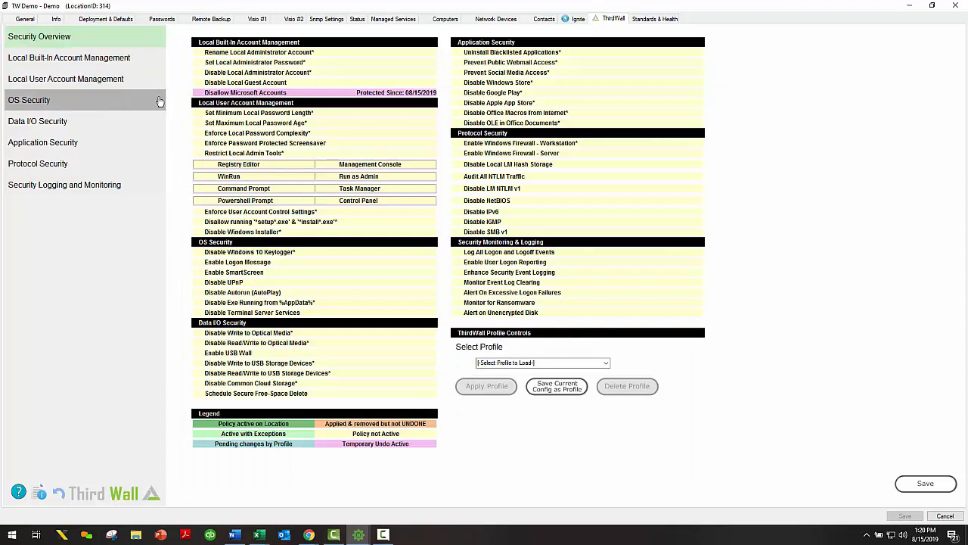
left_click_drag(202, 93, 416, 90)
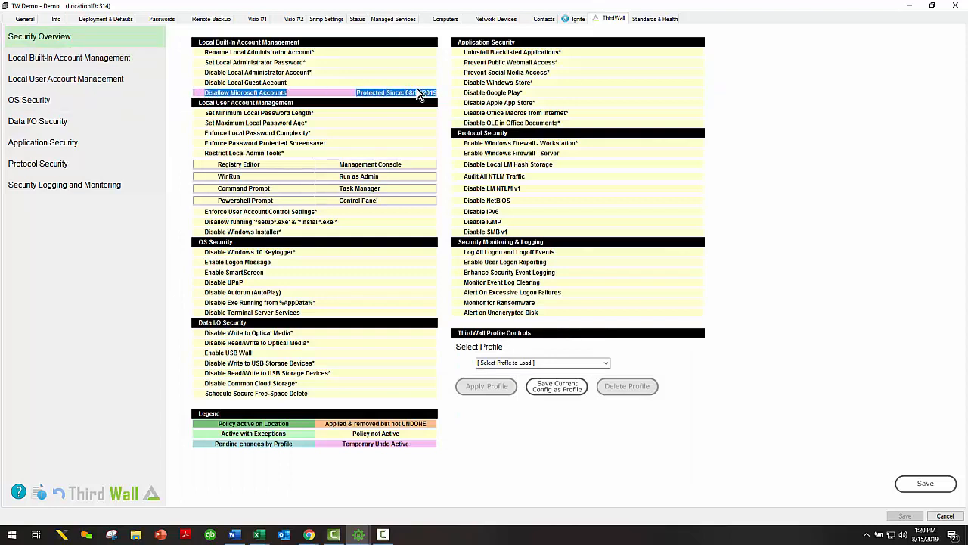
left_click_drag(339, 443, 407, 454)
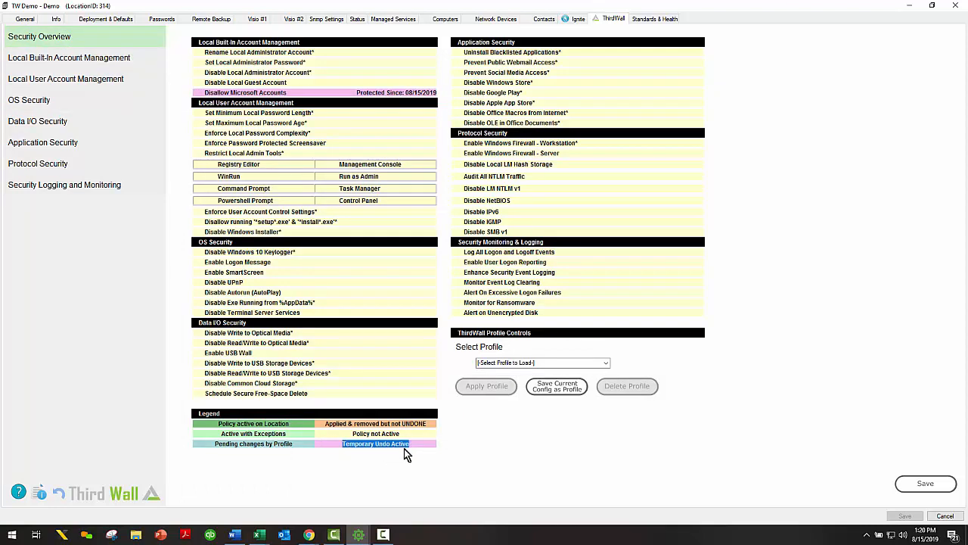
- Remove the temporary suspension from the Disallow Microsoft Accounts policy and check its entry in the security overview
left_click(81, 61)
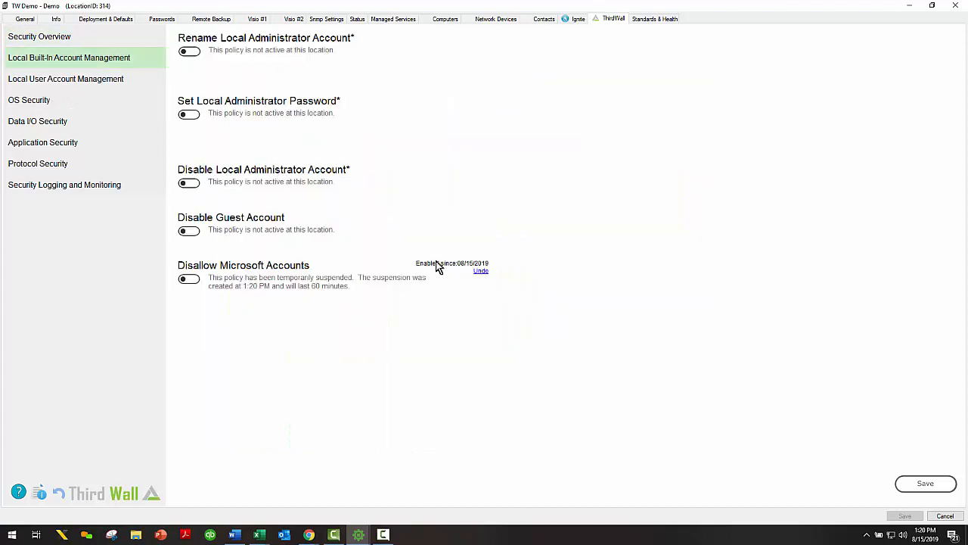
left_click(481, 273)
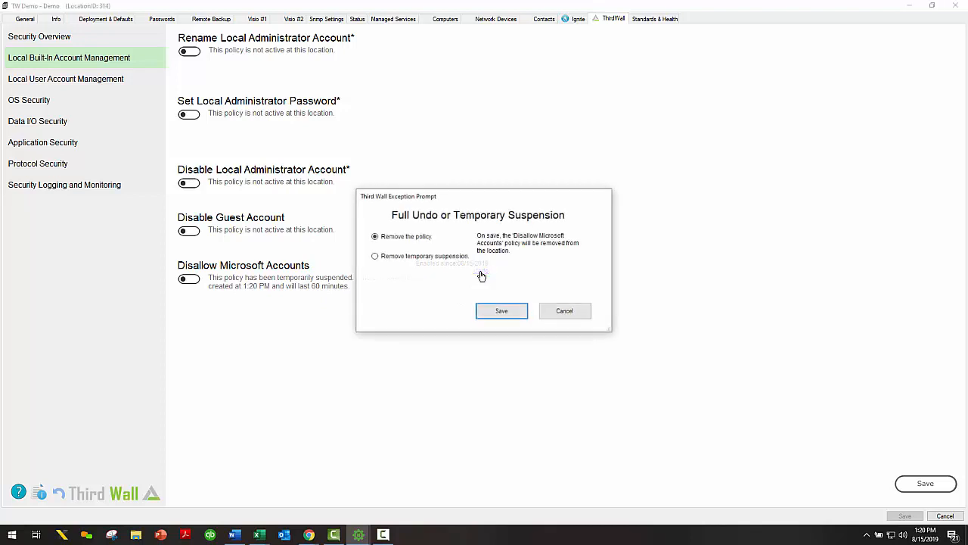
left_click(375, 256)
left_click(497, 316)
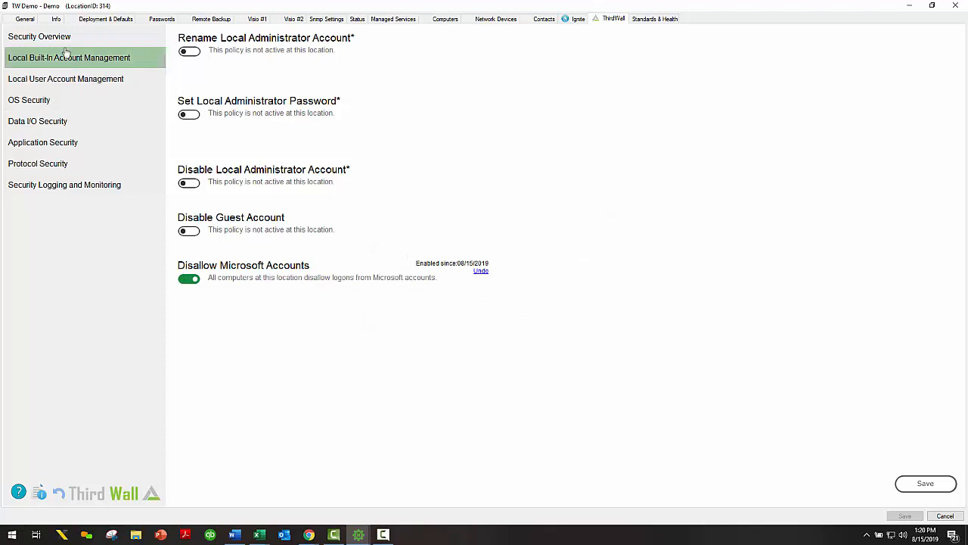
left_click(45, 36)
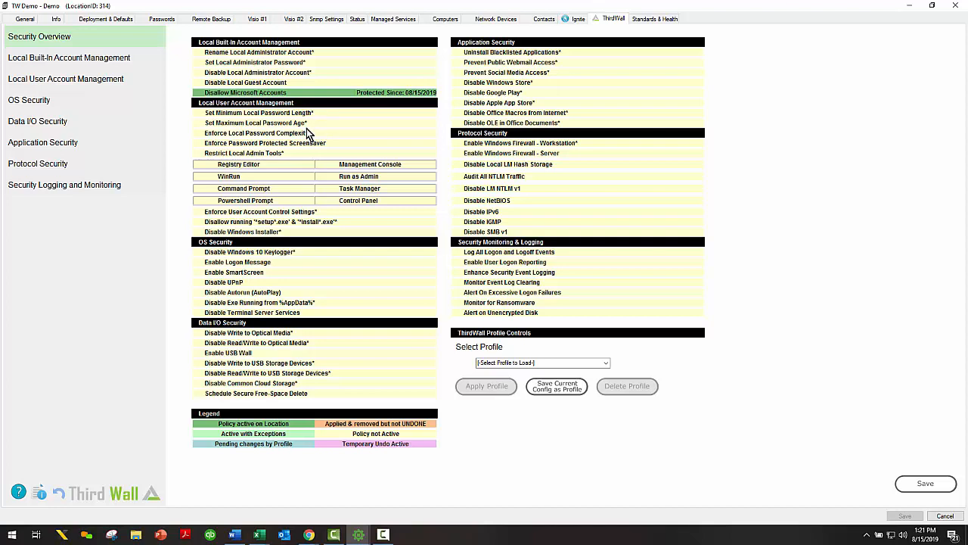
- Try enabling the Rename Local Administrator Account and Set Local Administrator Password policies, and switch both off without saving
left_click(76, 59)
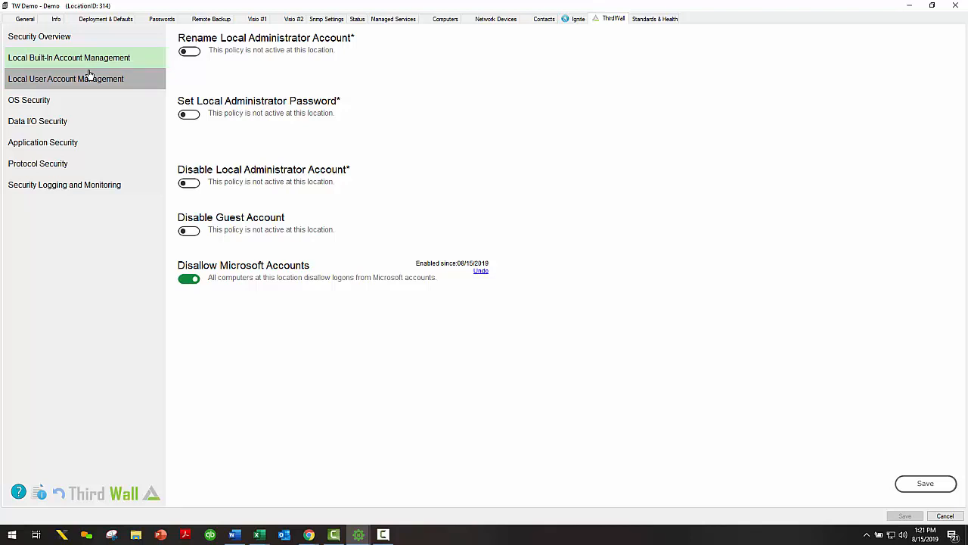
left_click(193, 55)
left_click(193, 118)
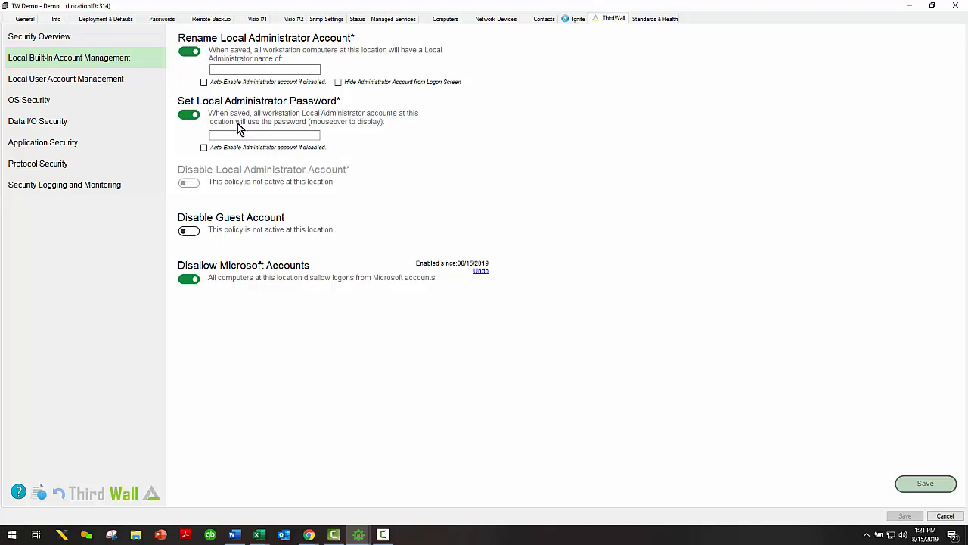
left_click(189, 115)
left_click(189, 53)
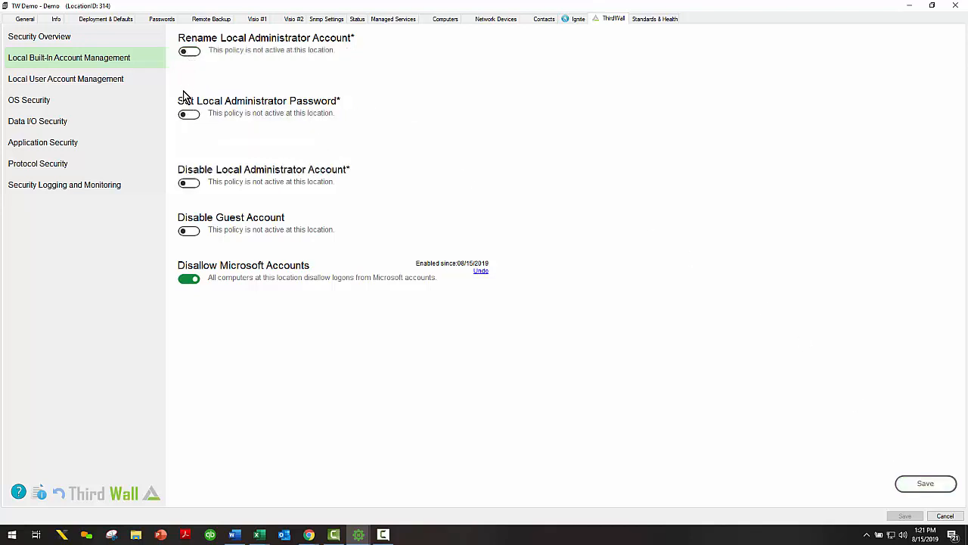
- Try the Disable Local Administrator Account and Set Local Administrator Password policies one after the other, switching each off again
left_click(193, 182)
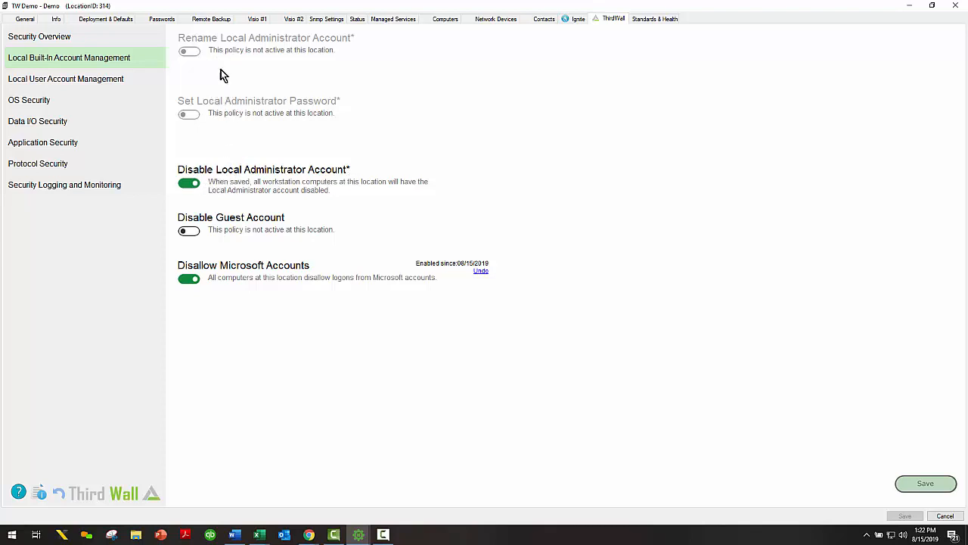
left_click(189, 185)
left_click(191, 116)
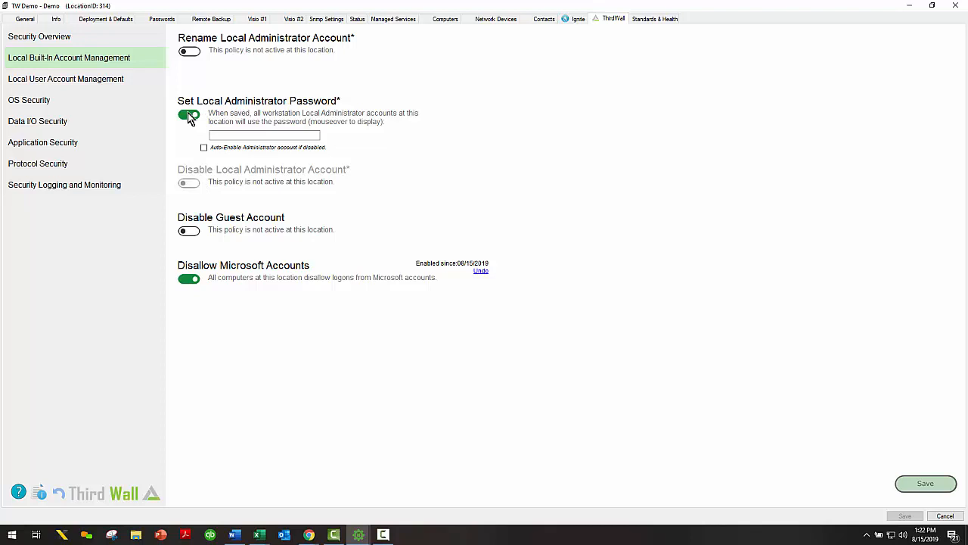
left_click(190, 116)
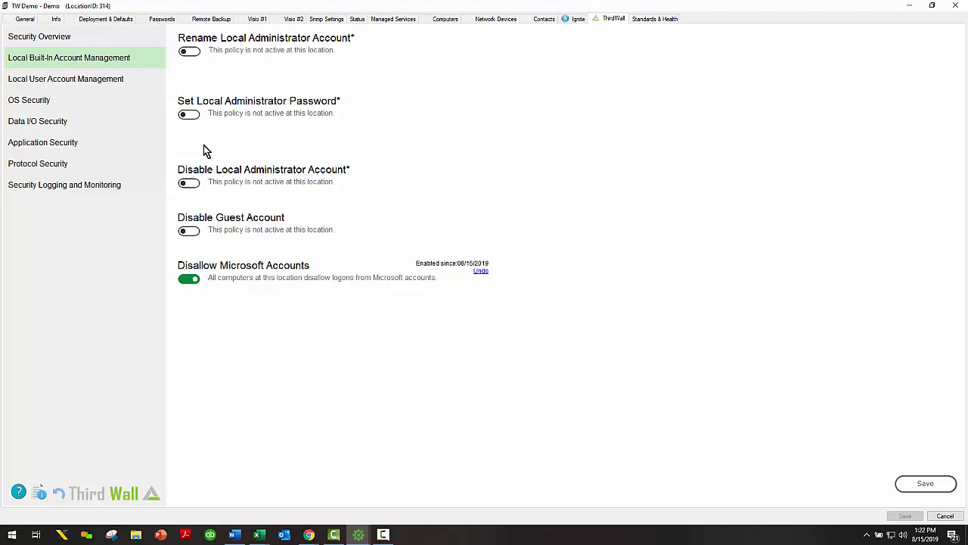
- Enable Enforce Password Protected ScreenSaver under Local User Account Management with an idle time of 120 minutes
left_click(67, 82)
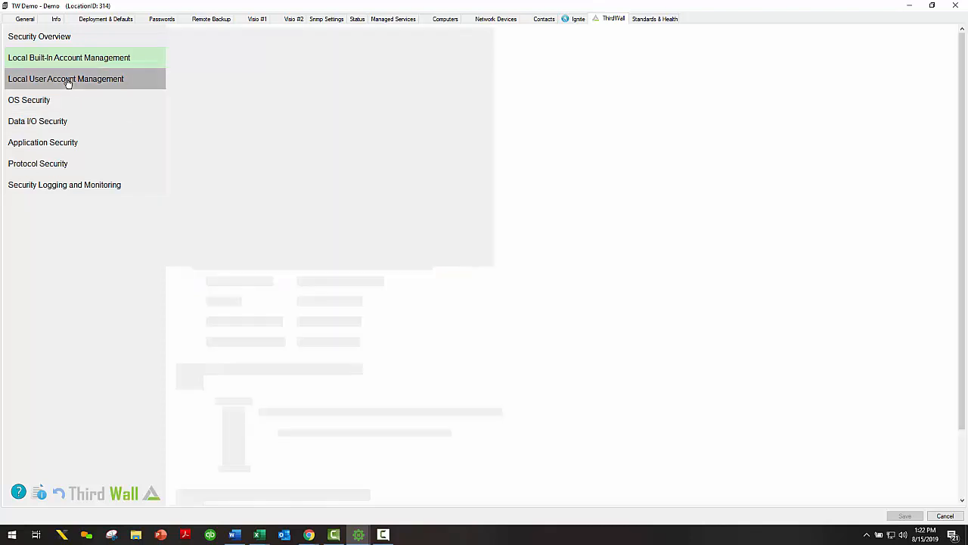
left_click(194, 194)
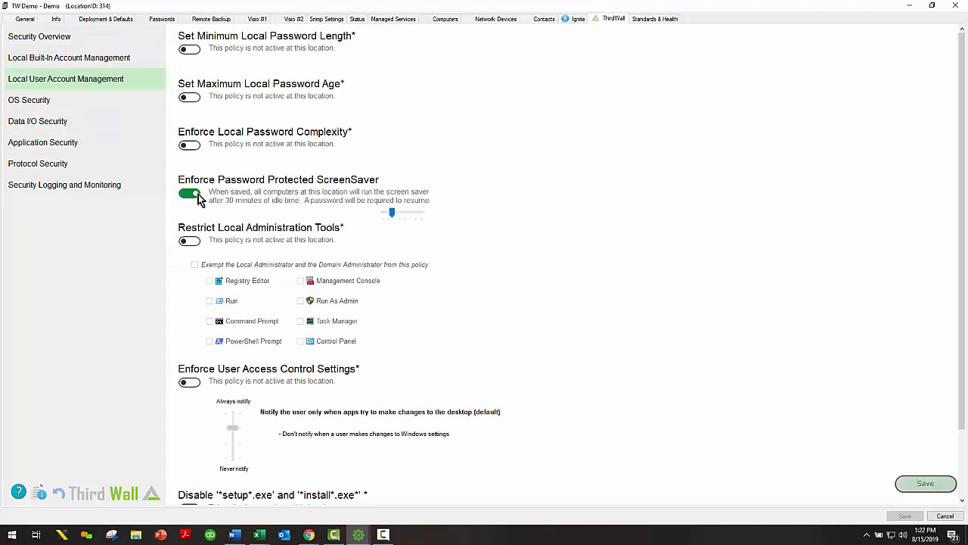
left_click_drag(392, 213, 439, 217)
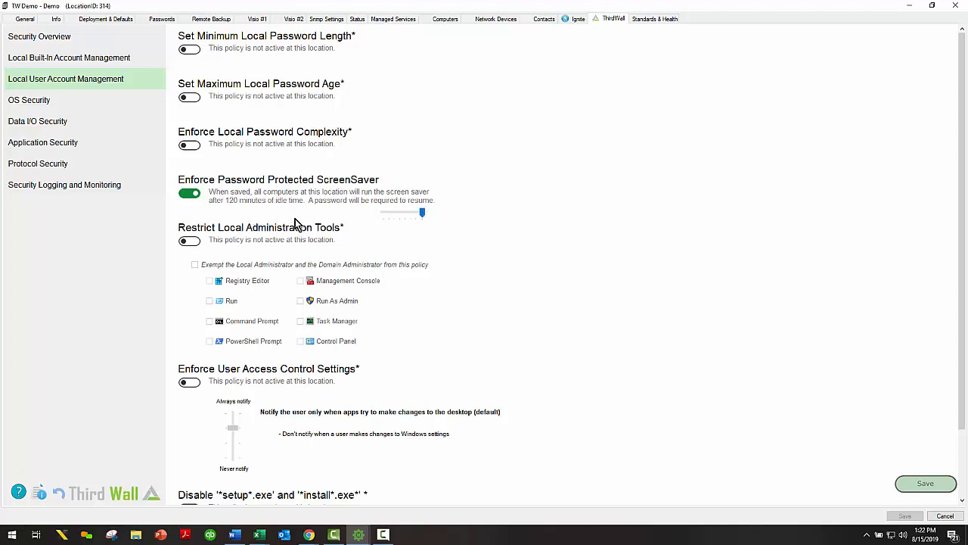
- Try enabling the Disable Windows Installer policy to view its MSI file options, and switch it off again
scroll(244, 298, "down", 2)
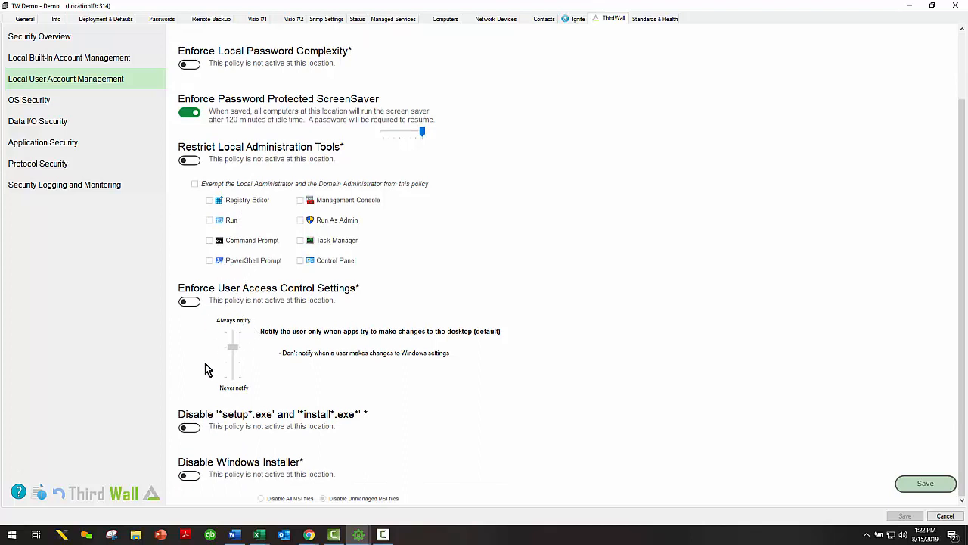
left_click(191, 477)
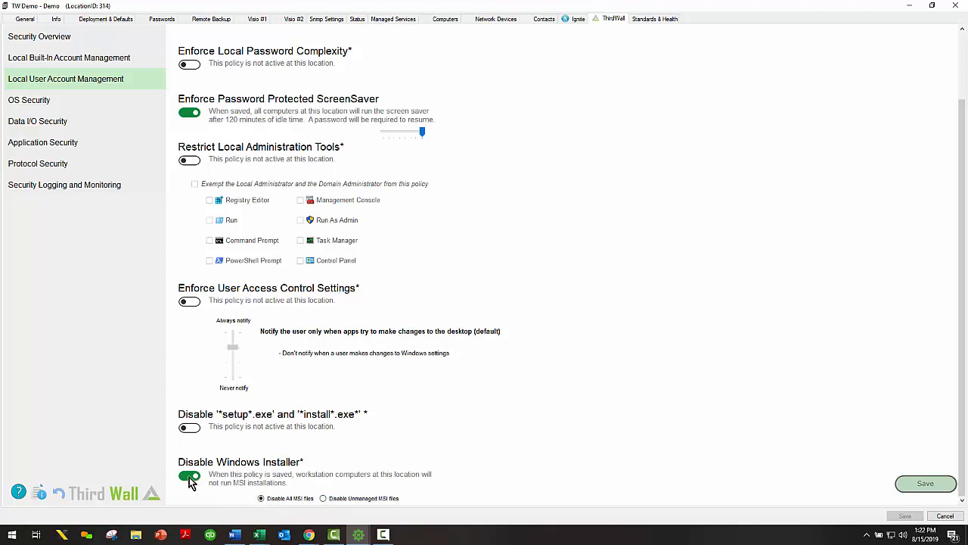
left_click(189, 477)
- Try enabling the Logon Message policy under OS Security, visit its title and text fields, and switch it off again
left_click(50, 105)
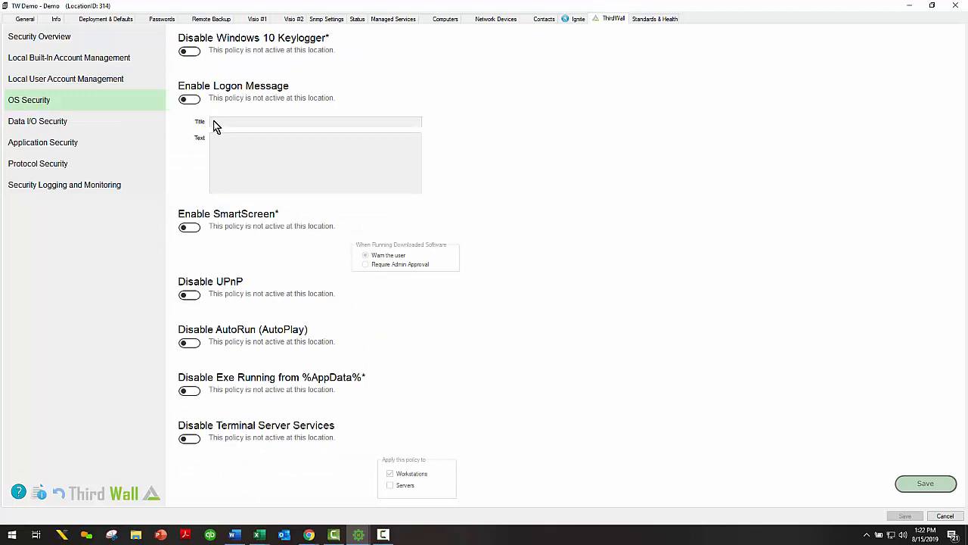
left_click(189, 100)
left_click(220, 121)
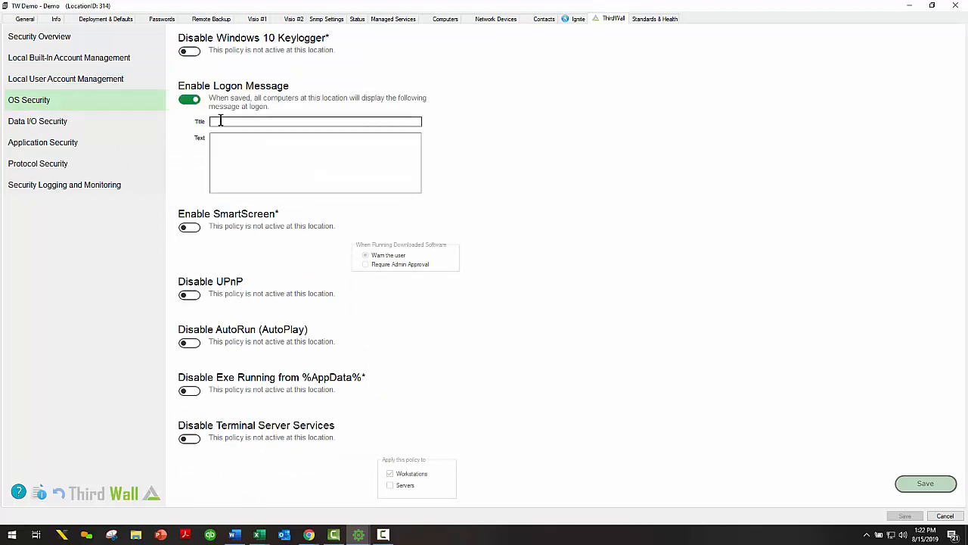
left_click(227, 141)
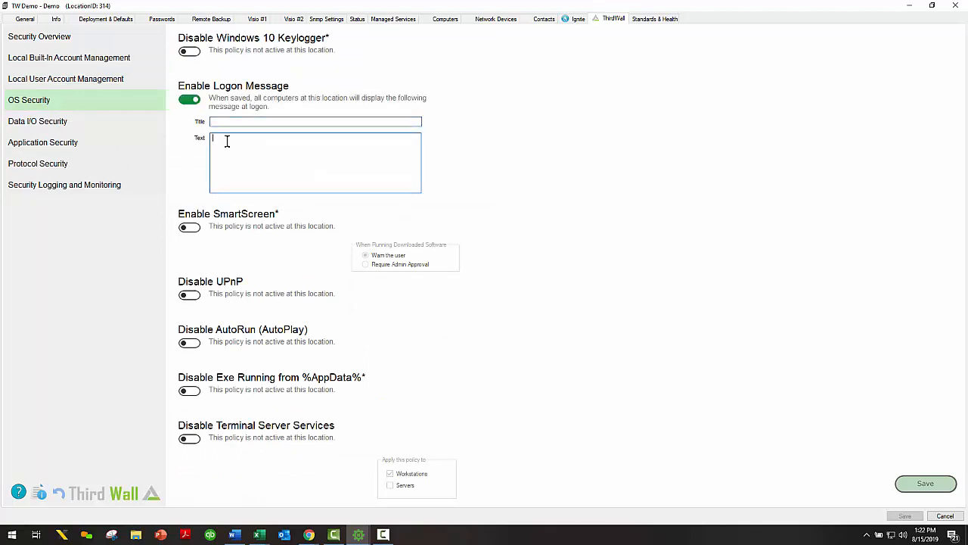
left_click(188, 100)
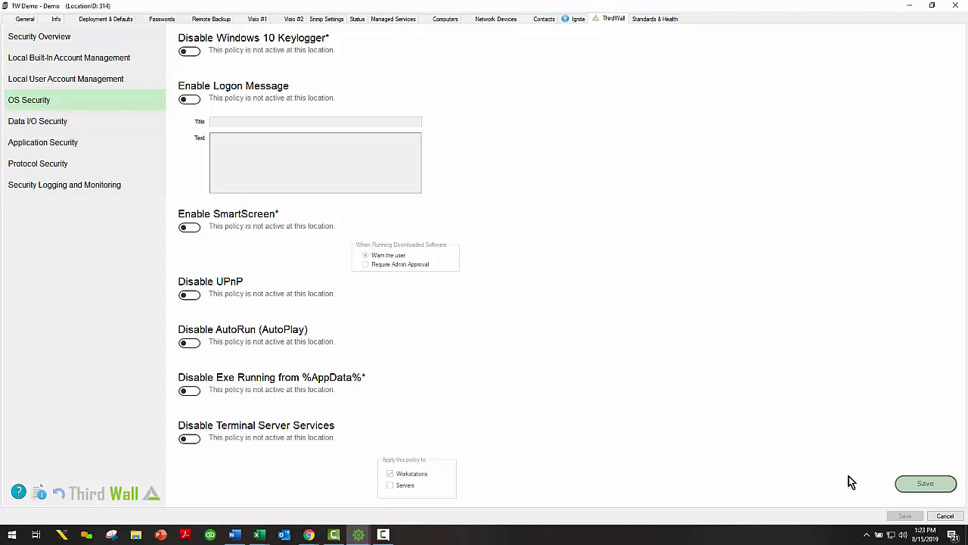
- Save the pending policy changes for the location and review them in the security overview
left_click(916, 482)
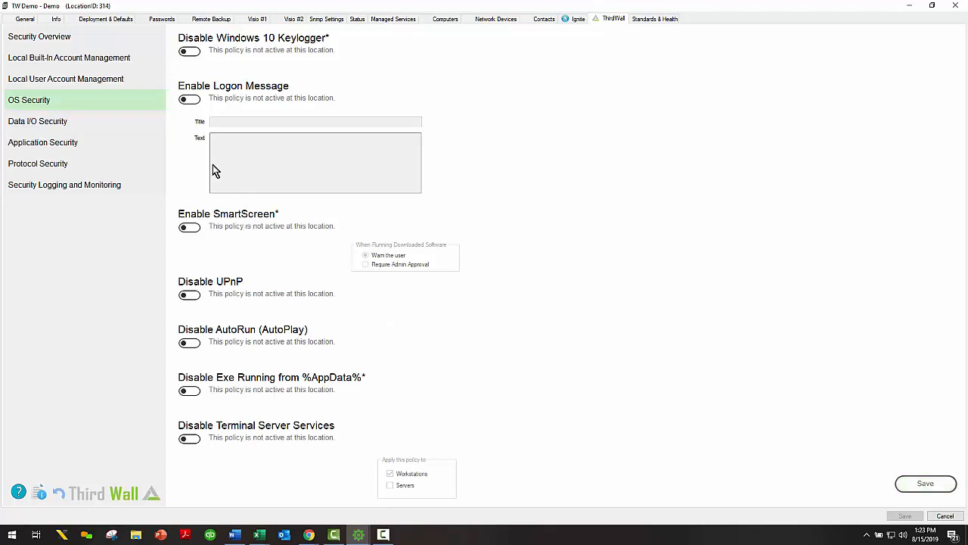
left_click(50, 41)
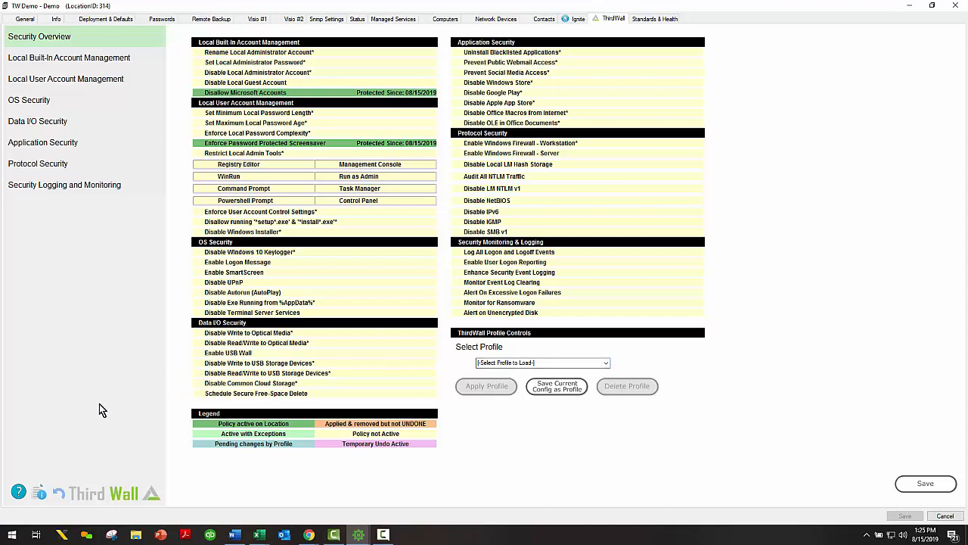
- Run Undo All to disable and remove every active Third Wall policy from the location, declining the abort option
left_click(59, 495)
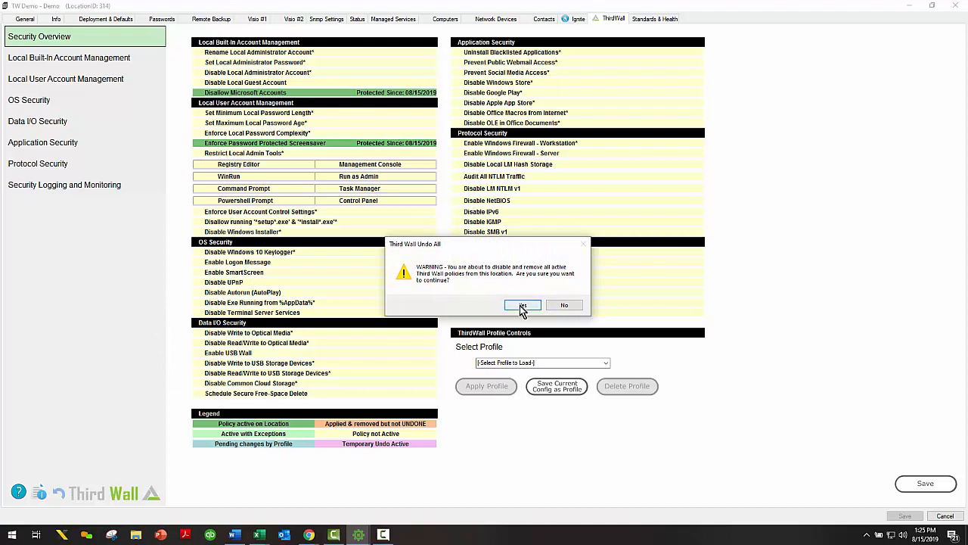
left_click(521, 306)
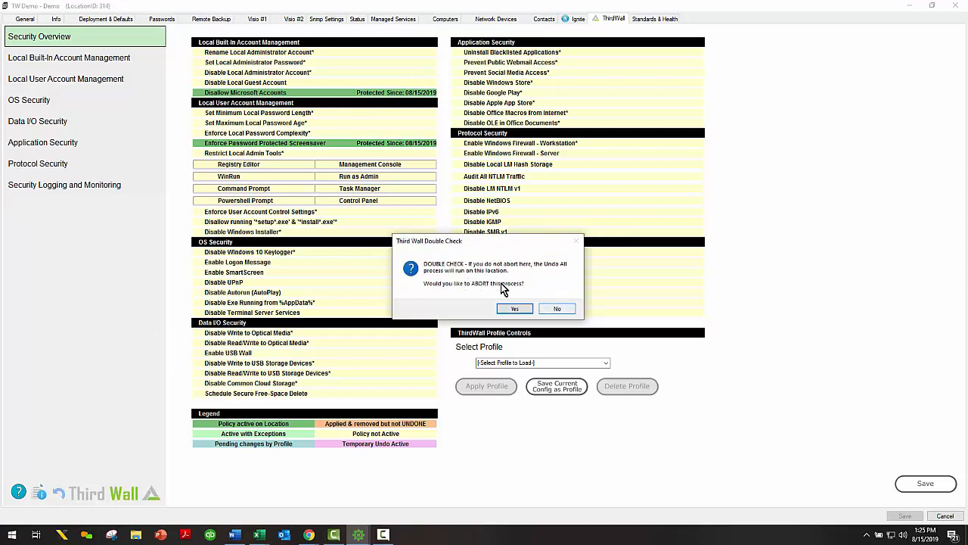
left_click(558, 310)
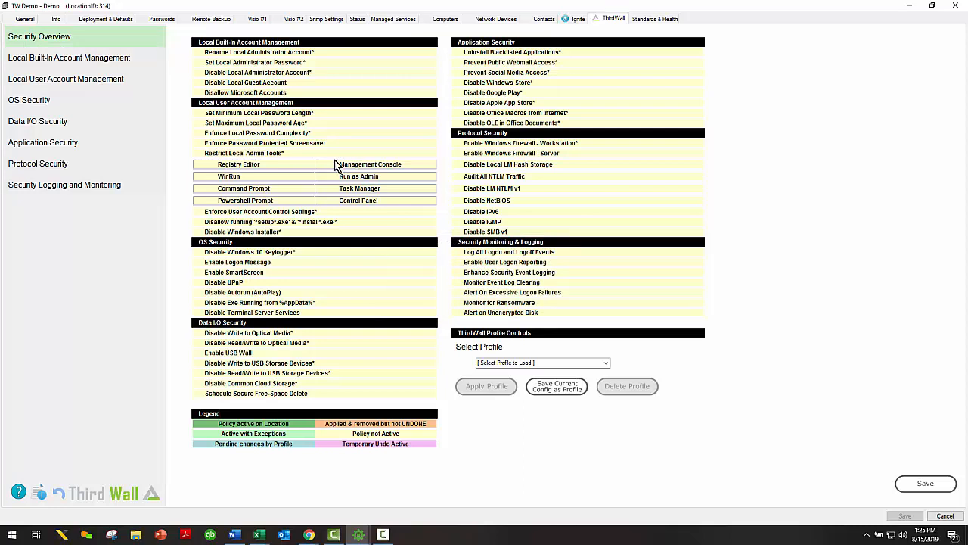
- Switch on the Disable Guest Account and Disallow Microsoft Accounts policies under Local Built-In Account Management
left_click(89, 64)
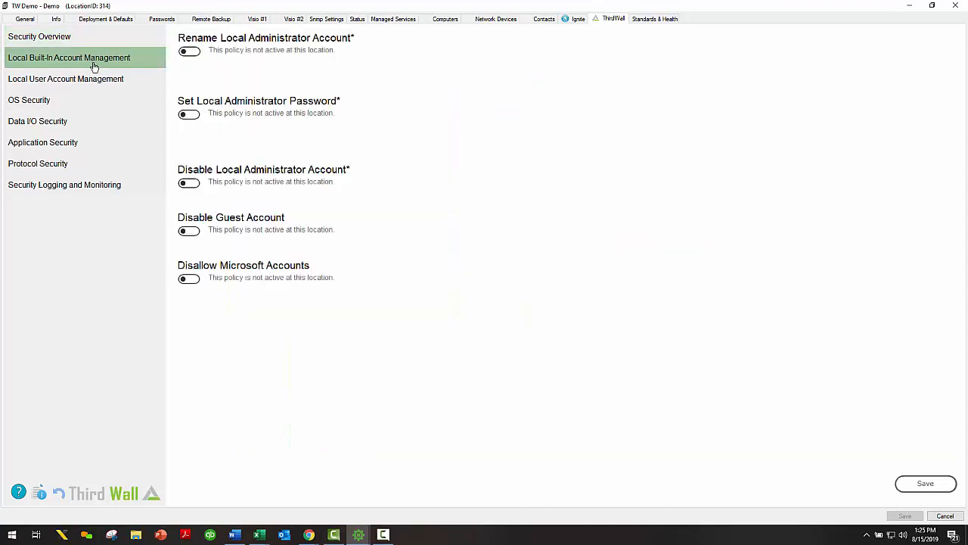
left_click(190, 231)
left_click(191, 278)
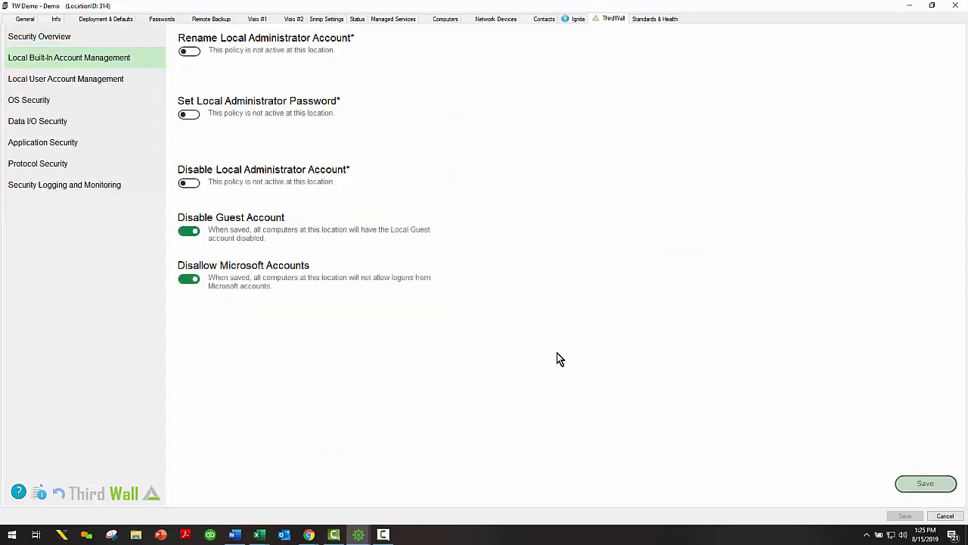
- Switch on Enforce Password Protected ScreenSaver under Local User Account Management and open the OS Security policies
left_click(65, 79)
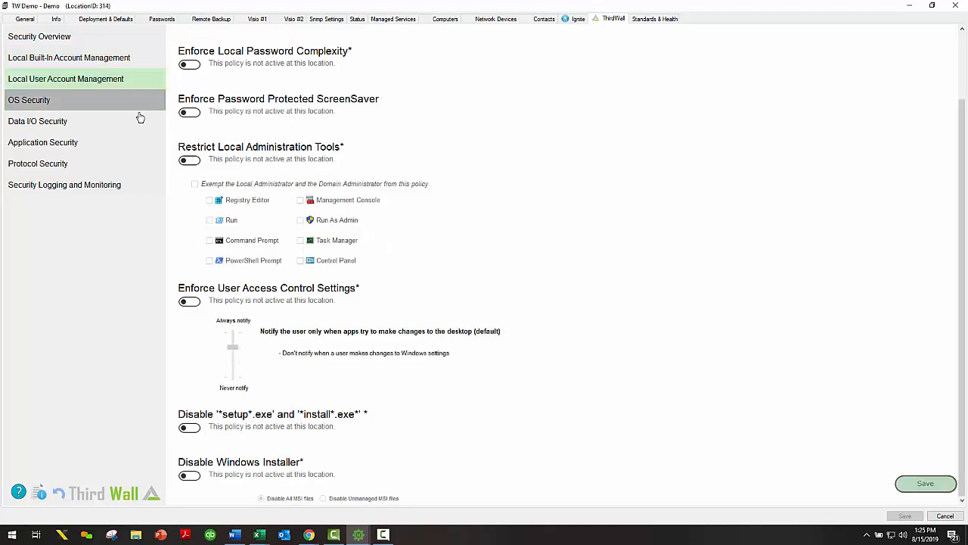
left_click(189, 111)
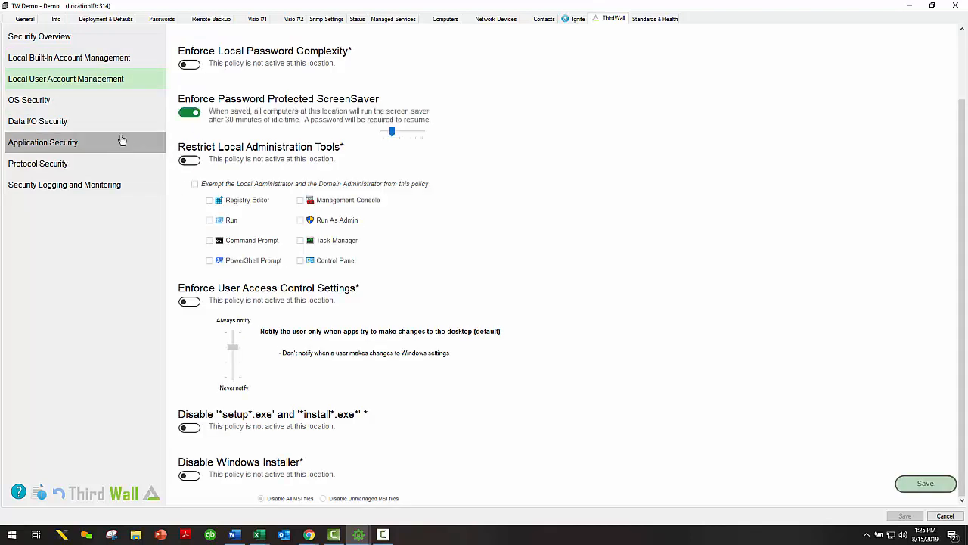
left_click(48, 99)
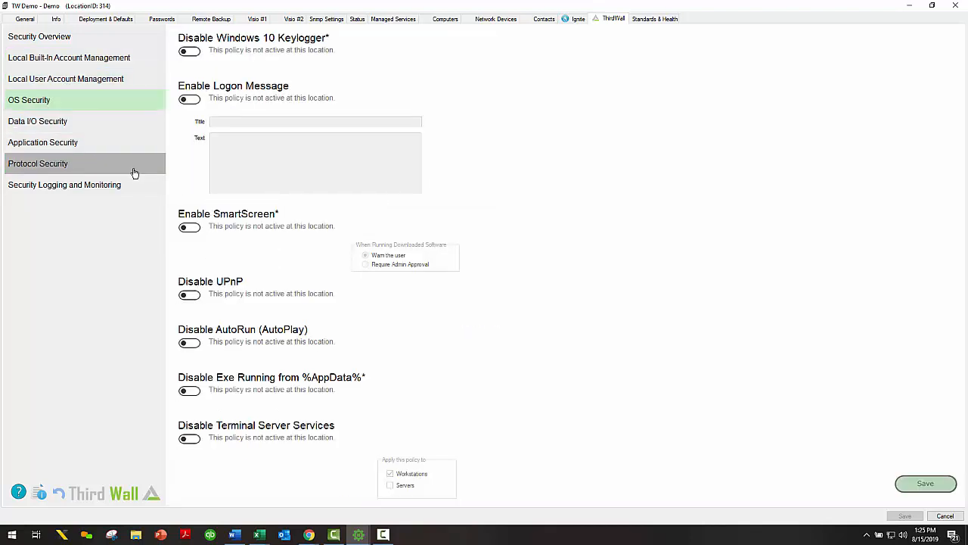
- Switch on the Disable Windows 10 Keylogger, Disable Write to Optical Media and Uninstall Blacklisted Applications policies for the location
left_click(189, 50)
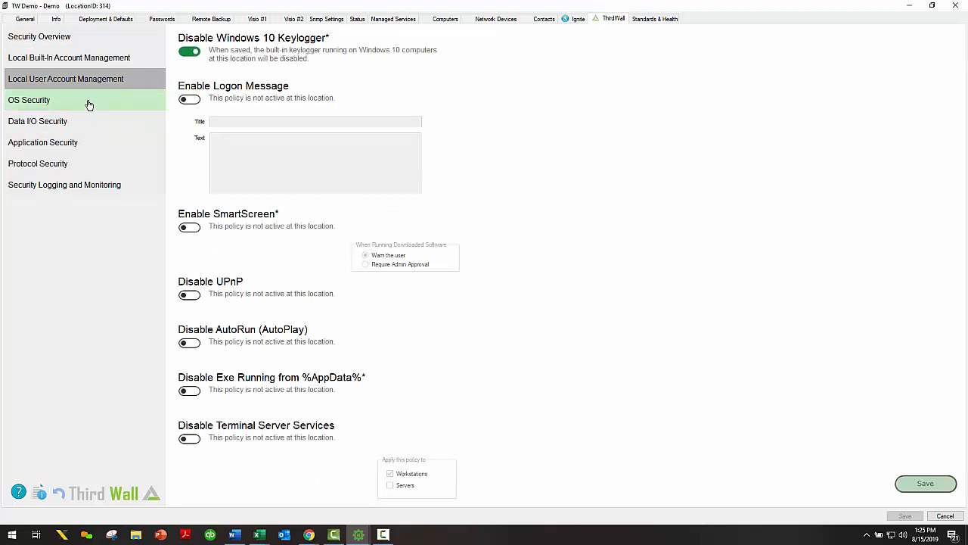
left_click(45, 121)
left_click(189, 51)
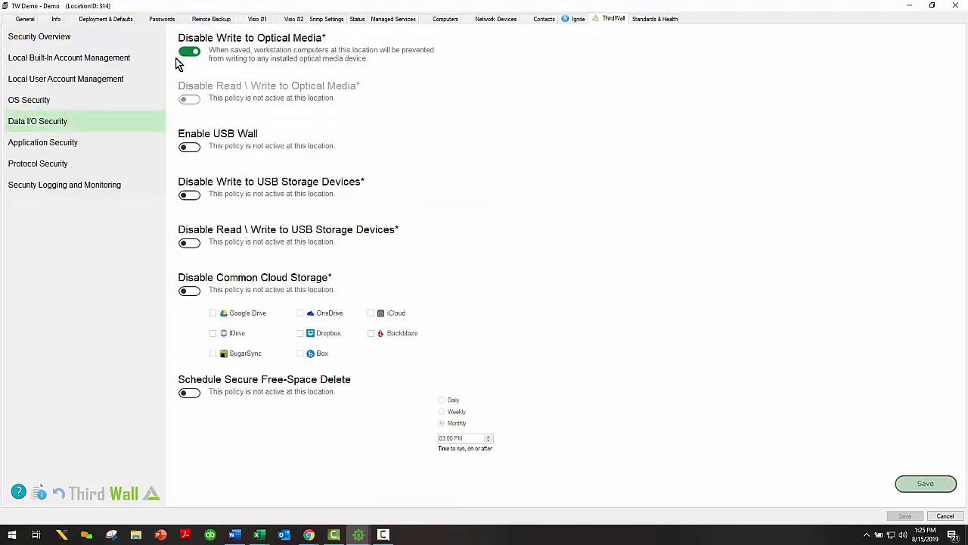
left_click(41, 143)
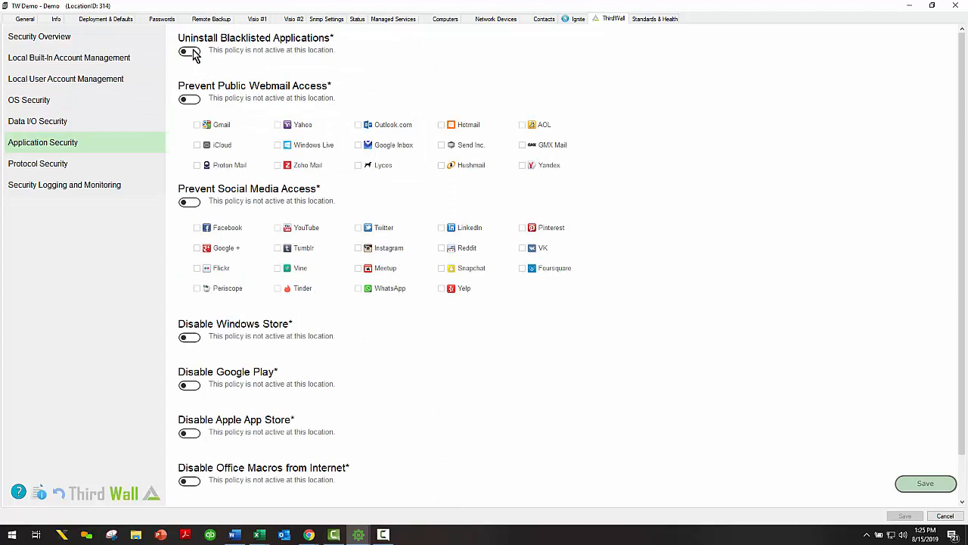
left_click(189, 52)
- Enable User Logon Reporting together with its prerequisite Log All Logon and Logoff Events, and save the location's pending policy changes
left_click(83, 185)
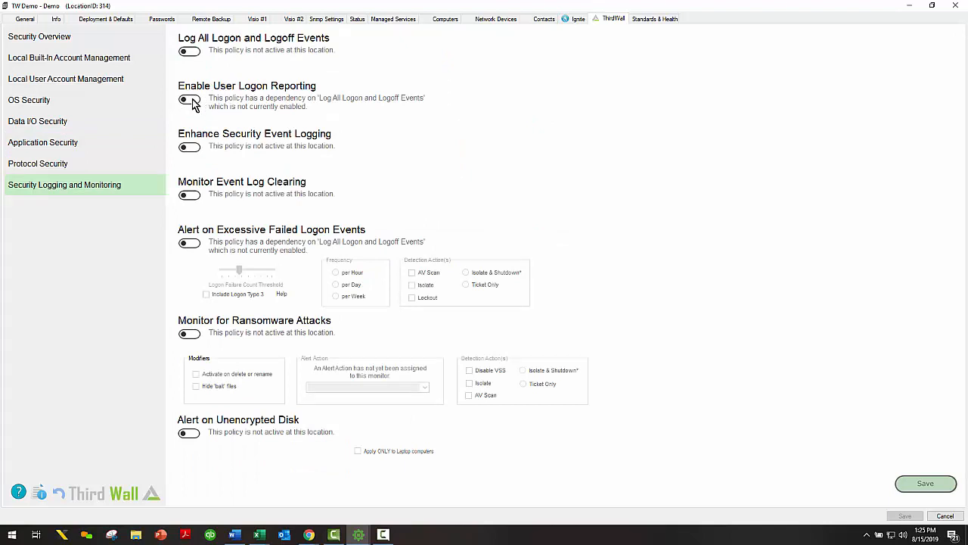
left_click(189, 100)
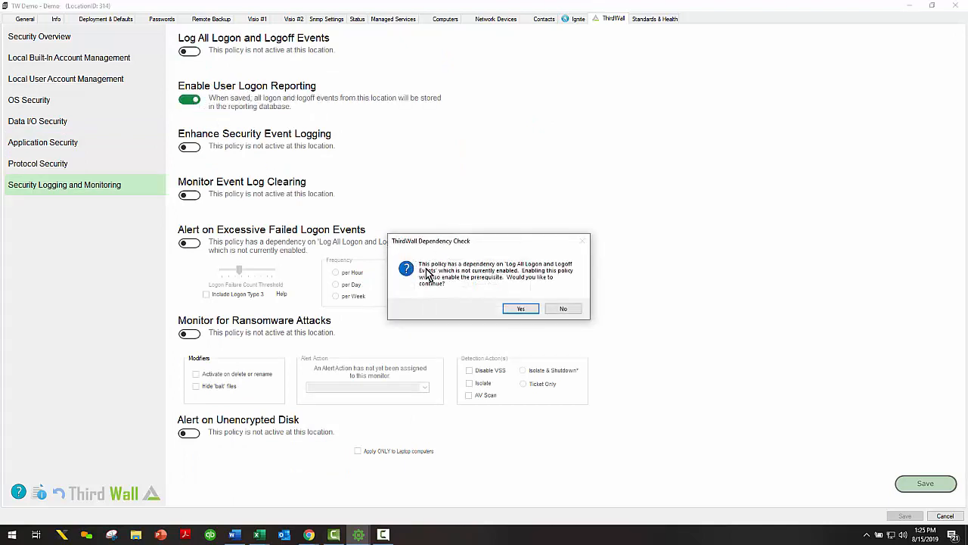
left_click(518, 310)
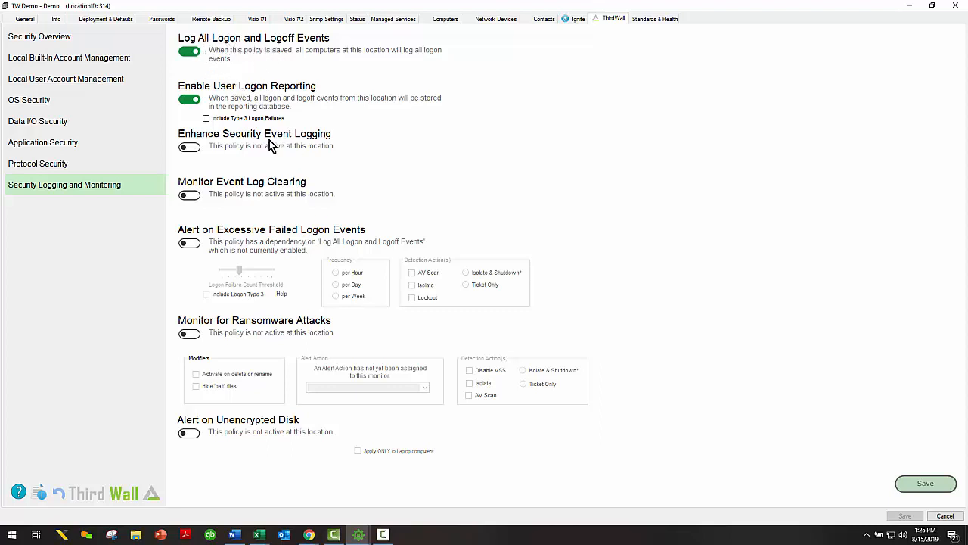
left_click(913, 476)
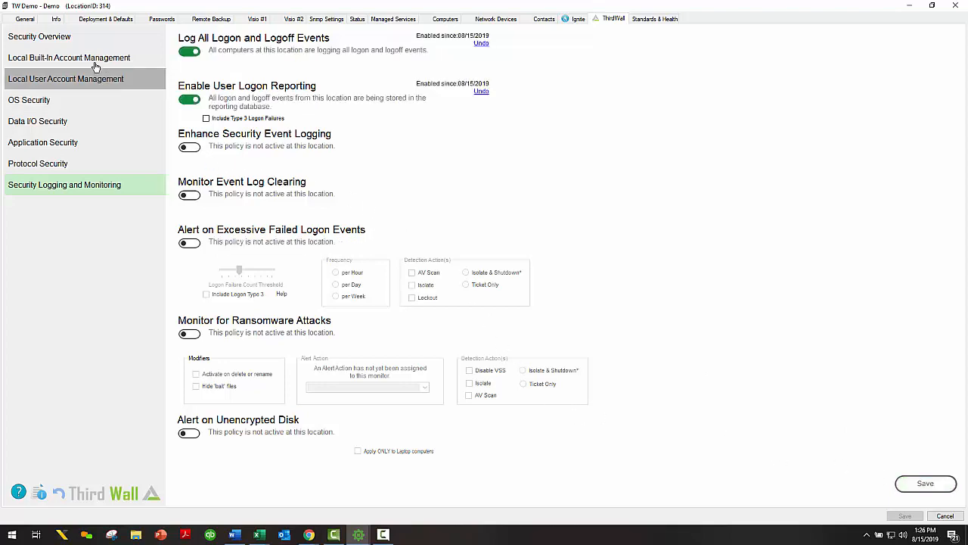
- Review the security overview, comparing the Disable Windows 10 Keylogger and Disable Write to Optical Media rows with the Active with Exceptions legend entry
left_click(65, 36)
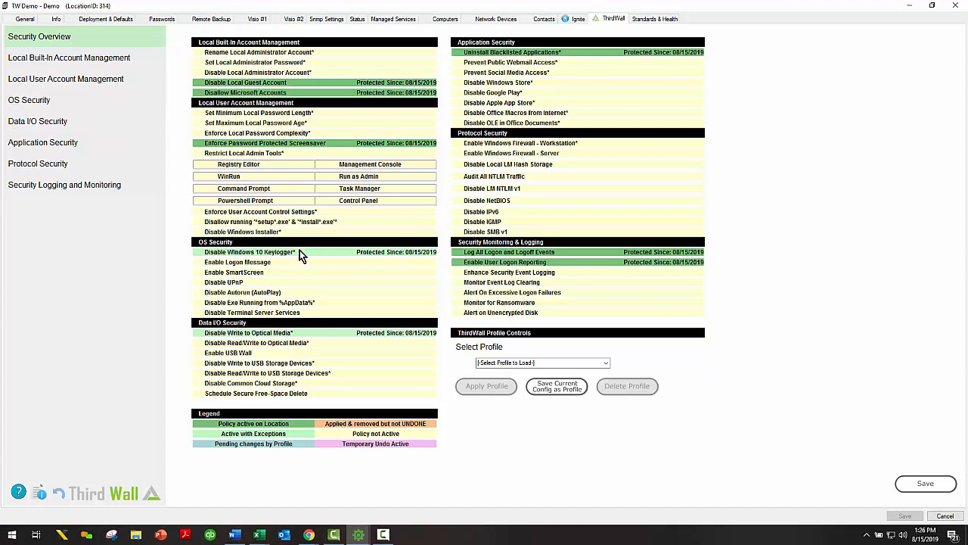
left_click_drag(302, 255, 205, 253)
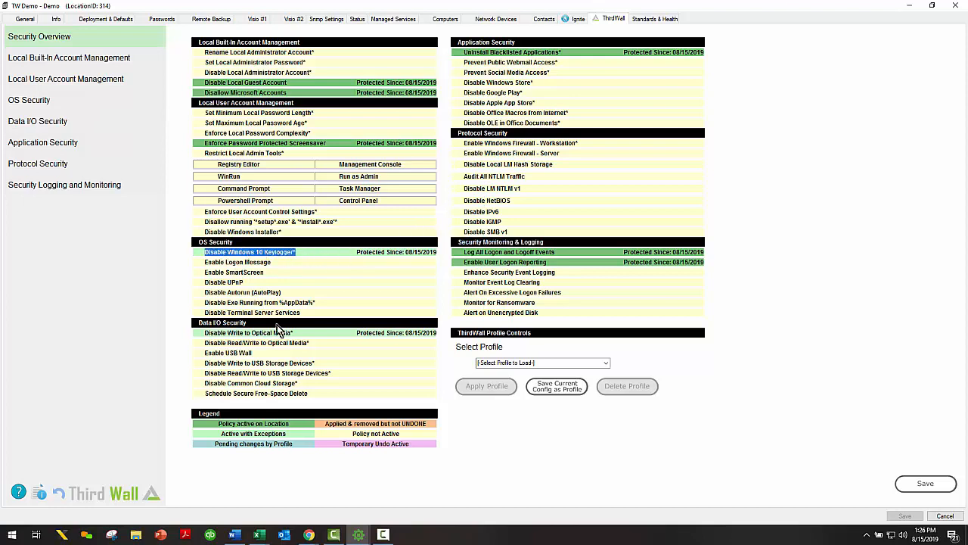
left_click_drag(298, 335, 203, 334)
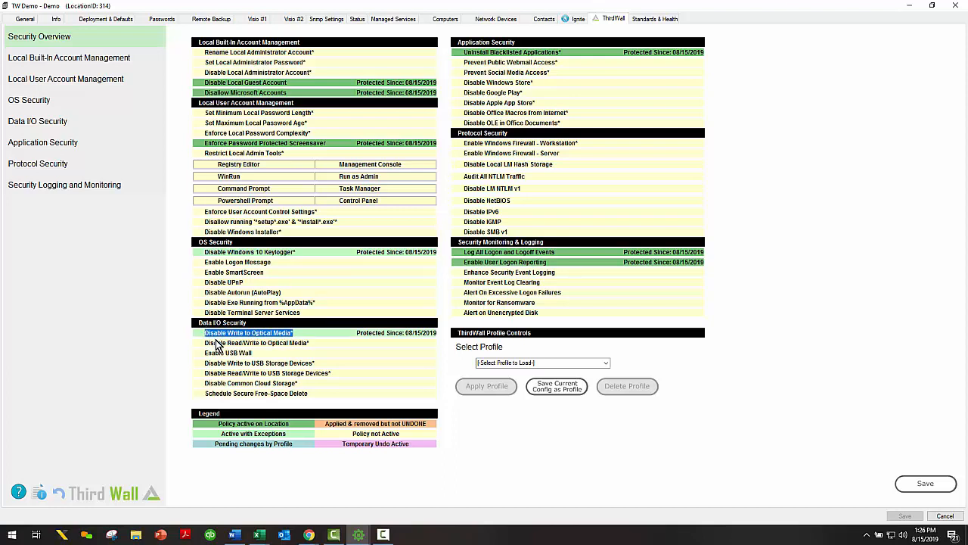
left_click(283, 438)
left_click_drag(283, 439, 227, 437)
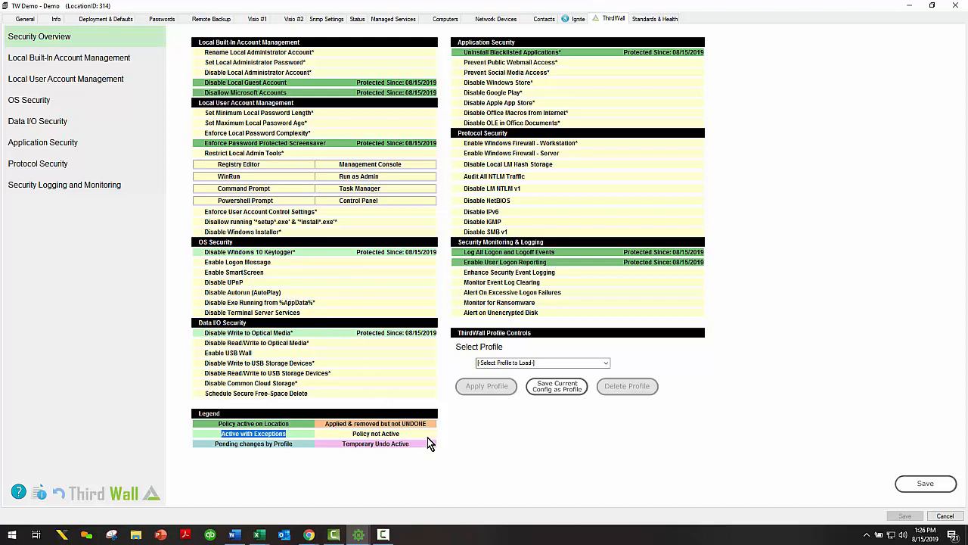
mouse_move(358, 534)
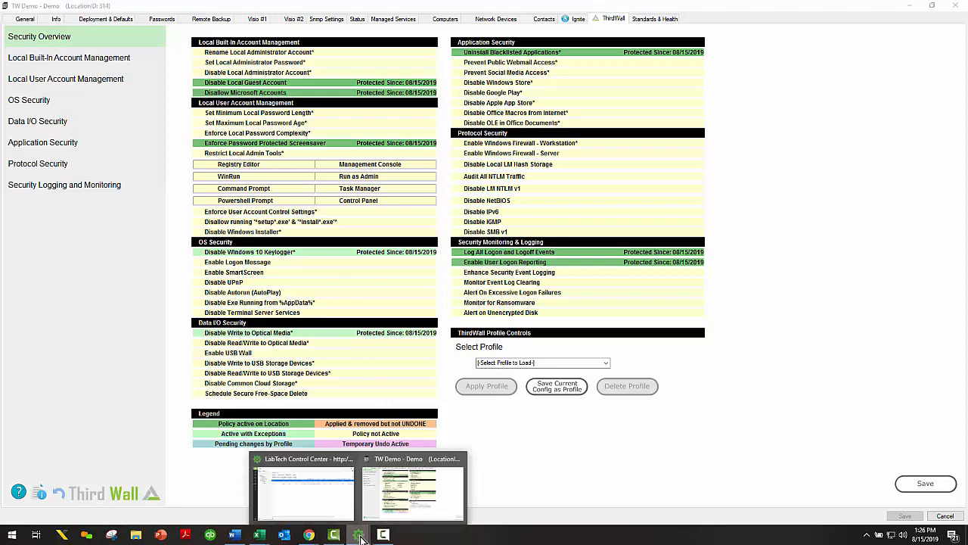
left_click(320, 505)
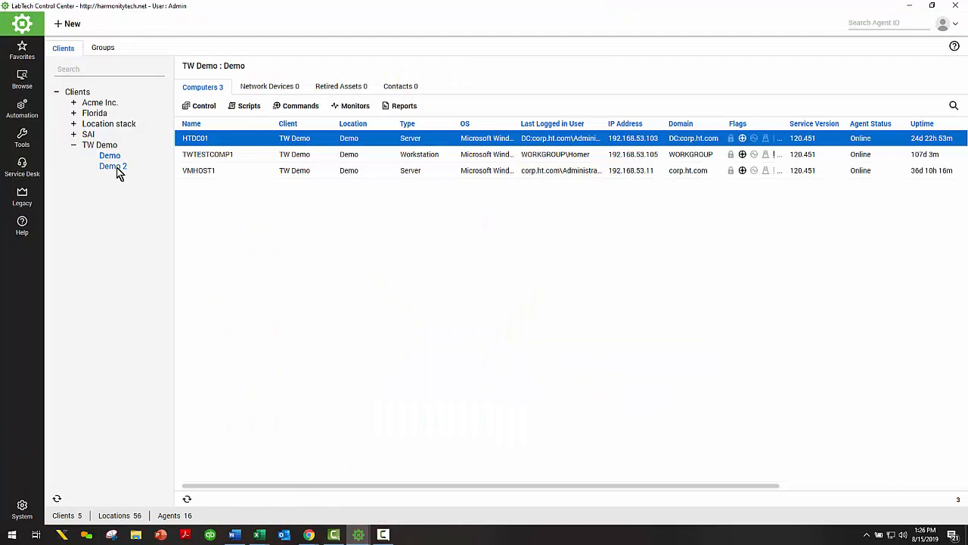
left_click(493, 159)
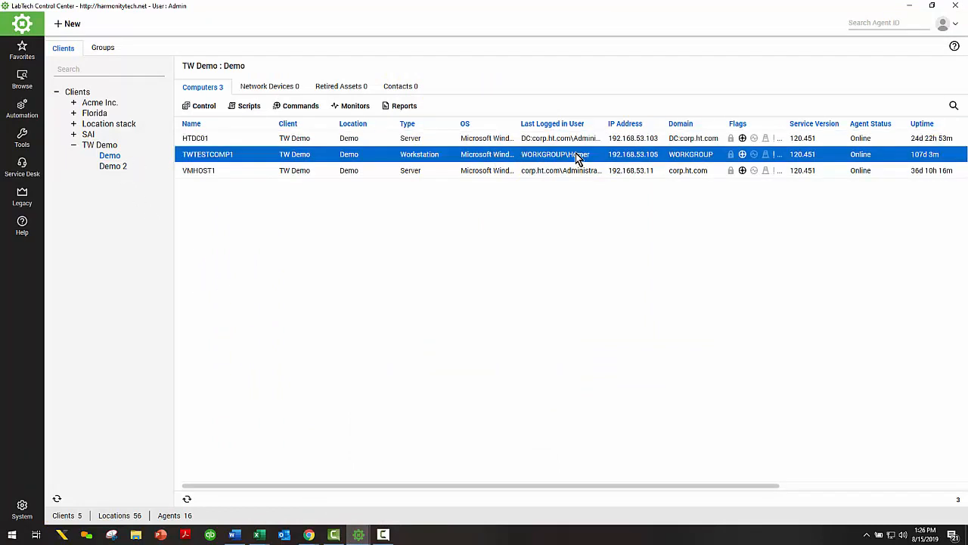
double_click(578, 157)
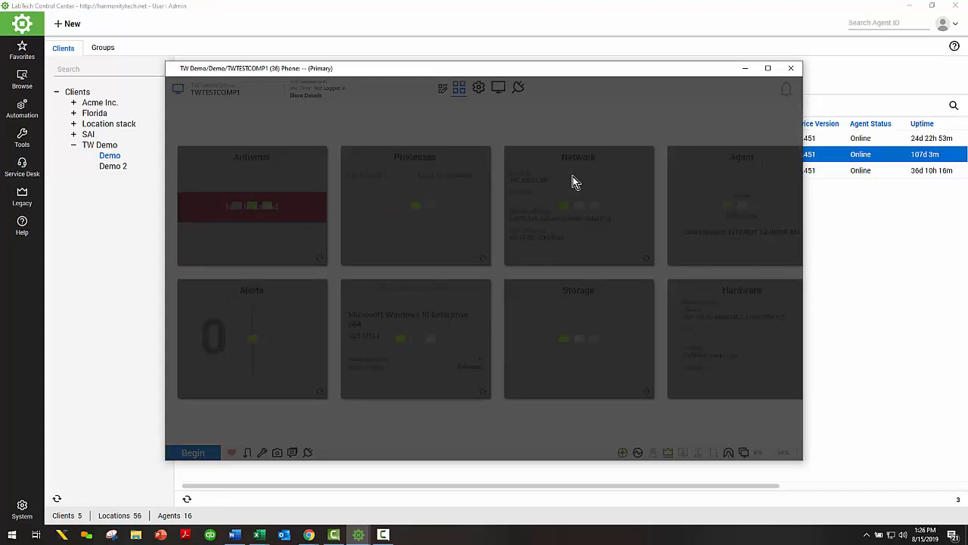
left_click(767, 68)
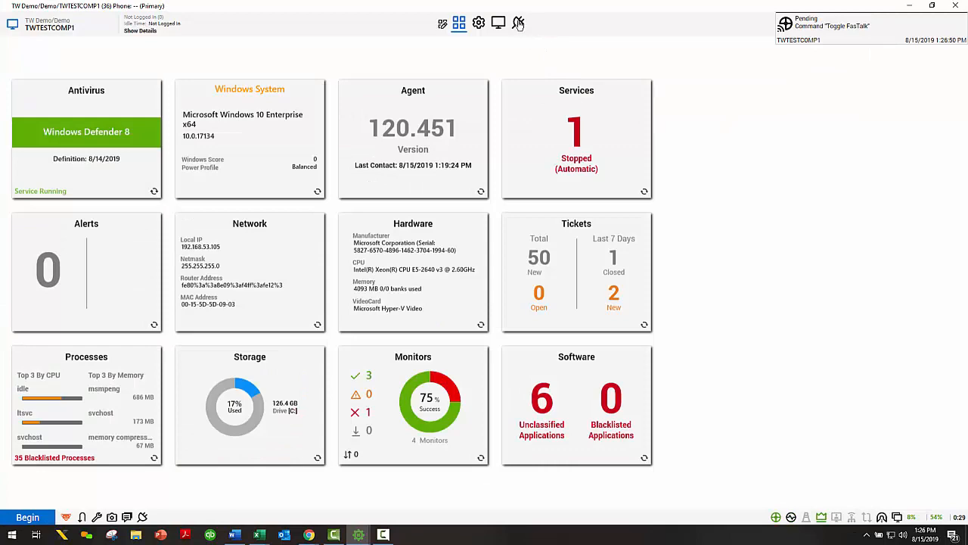
left_click(519, 24)
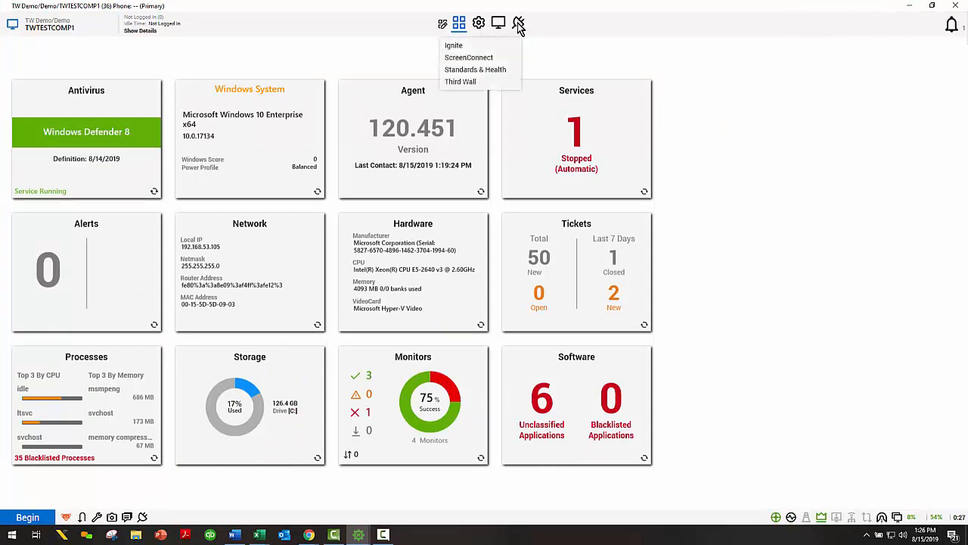
left_click(475, 82)
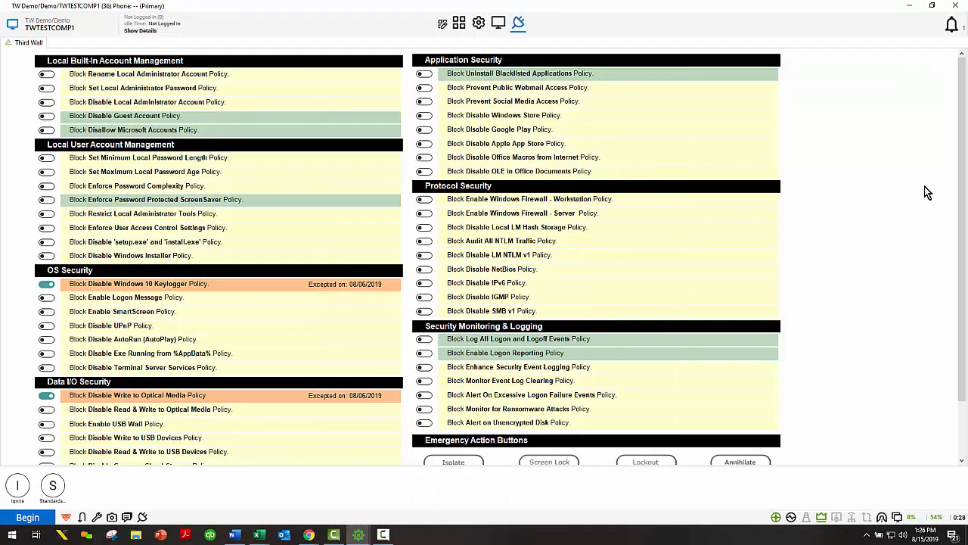
- Examine TWTESTCOMP1's policy exceptions, legend, emergency actions and utilities, comparing them with the location's security overview
left_click_drag(961, 180, 953, 235)
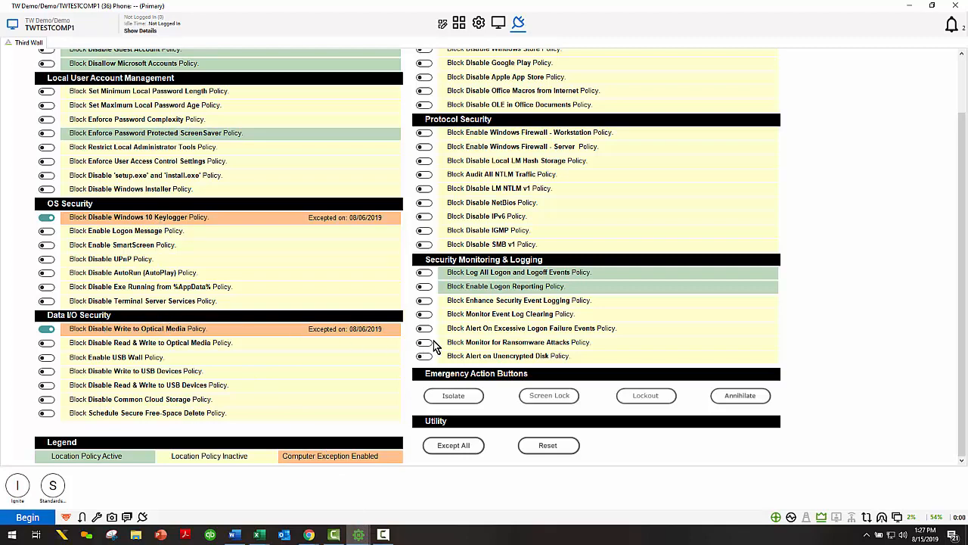
scroll(270, 195, "up", 1)
scroll(271, 220, "down", 1)
left_click(360, 534)
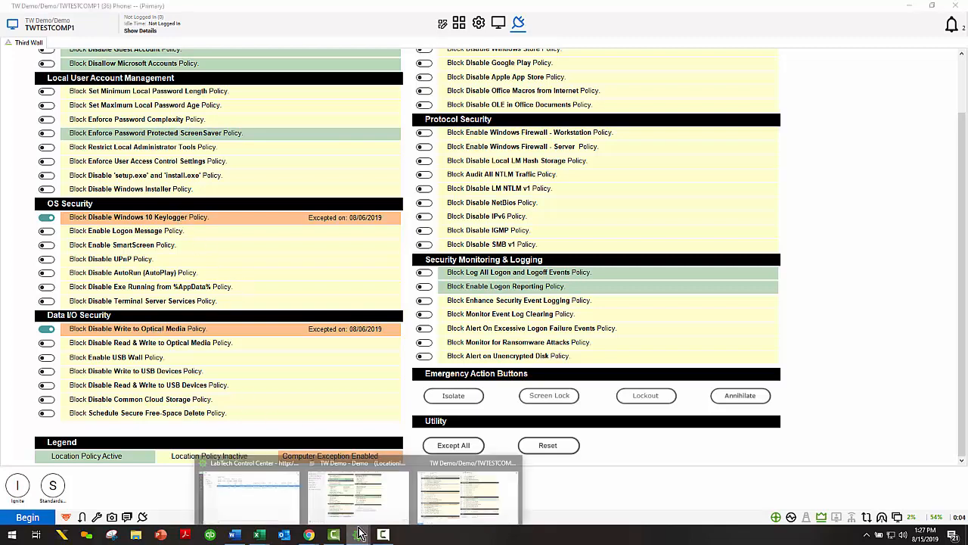
left_click(363, 504)
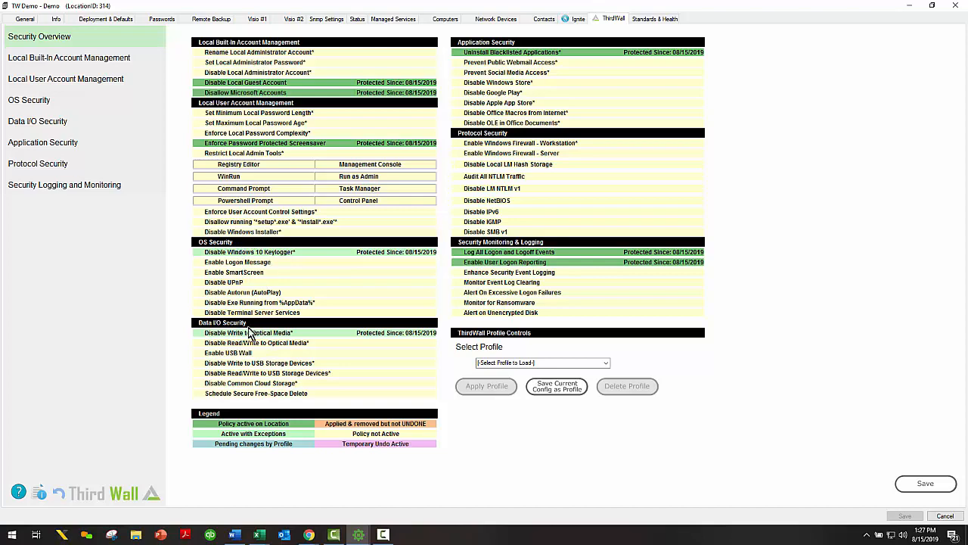
left_click(358, 534)
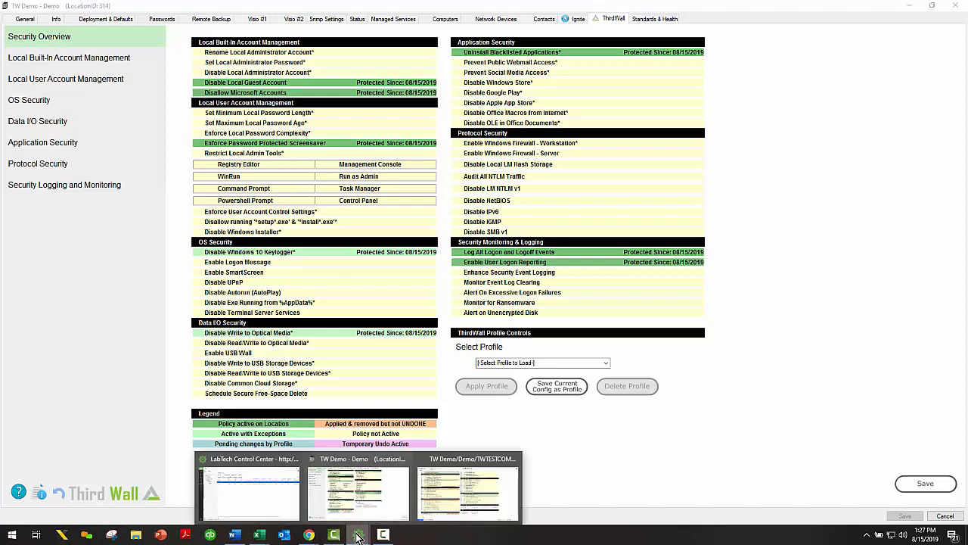
left_click(446, 496)
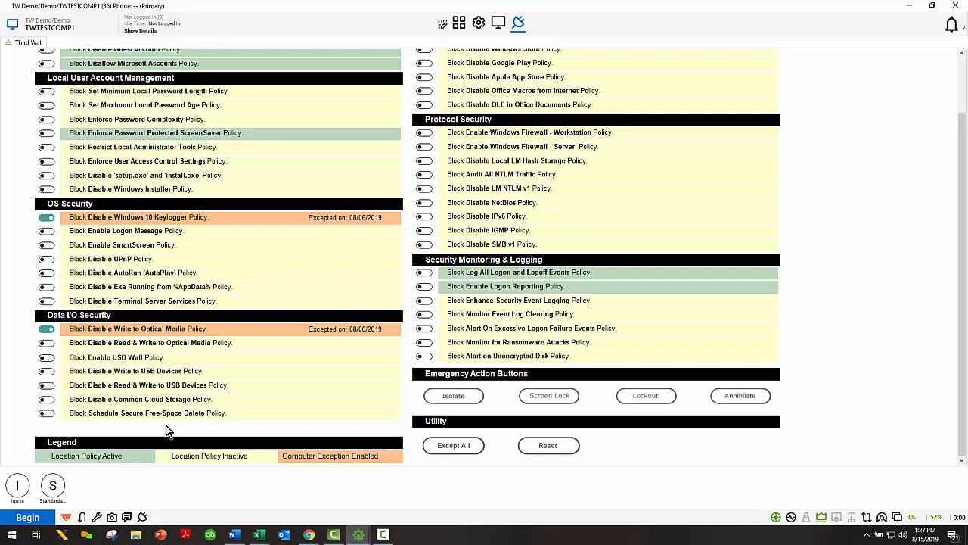
scroll(164, 357, "up", 1)
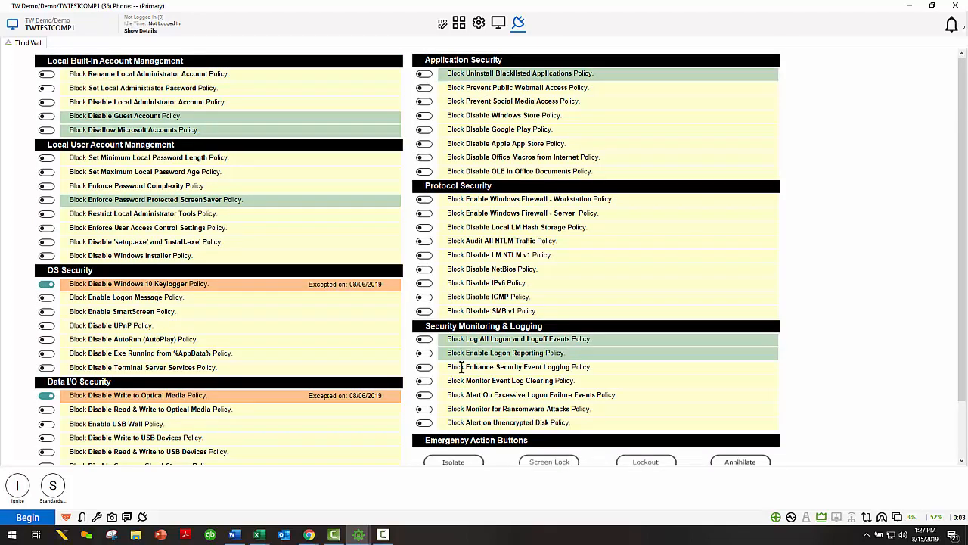
scroll(310, 413, "down", 1)
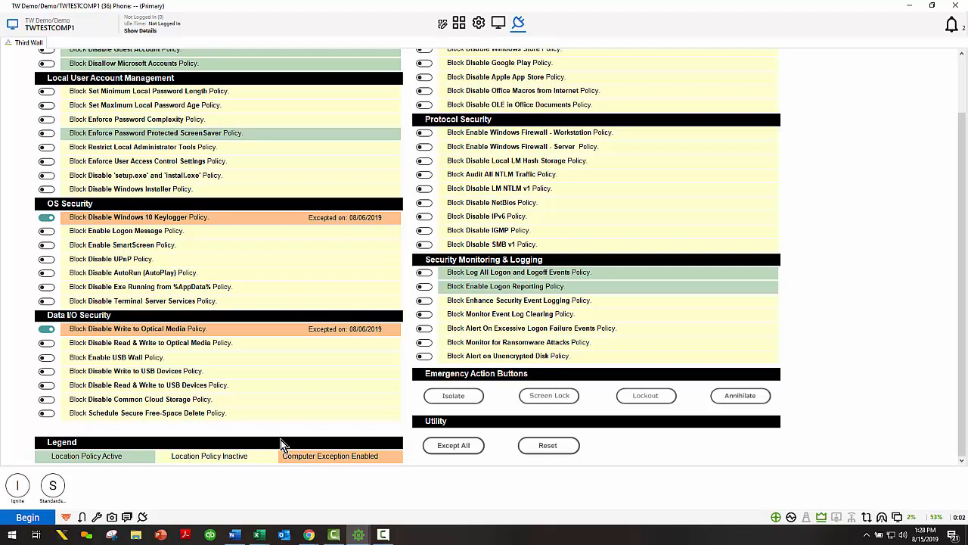
- Assign TWTESTCOMP1 an exception from the Enable SmartScreen policy under OS Security
scroll(280, 440, "up", 1)
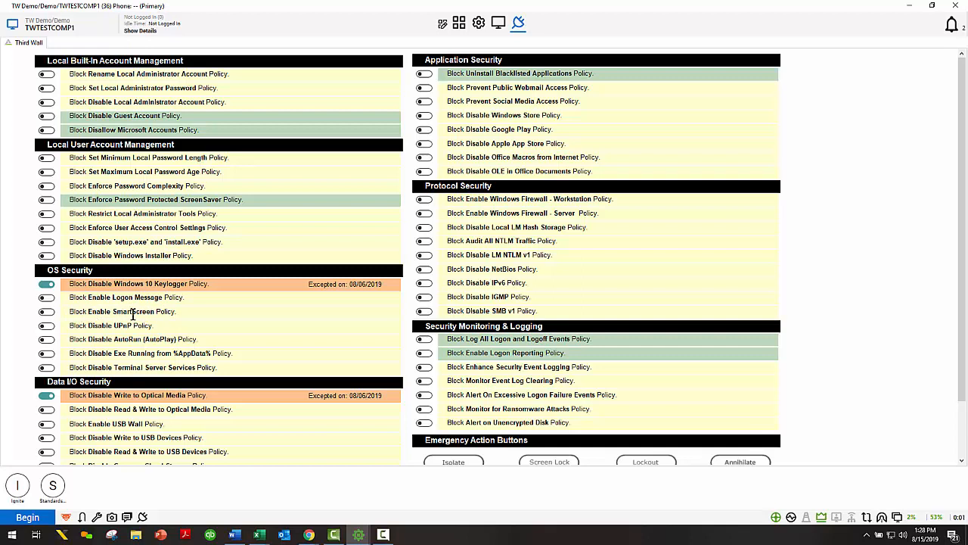
left_click(48, 312)
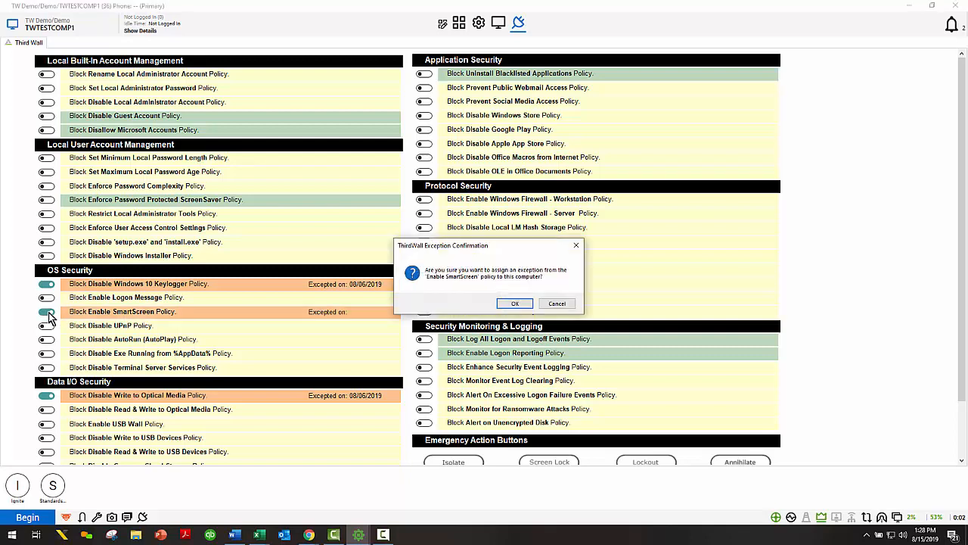
left_click(502, 303)
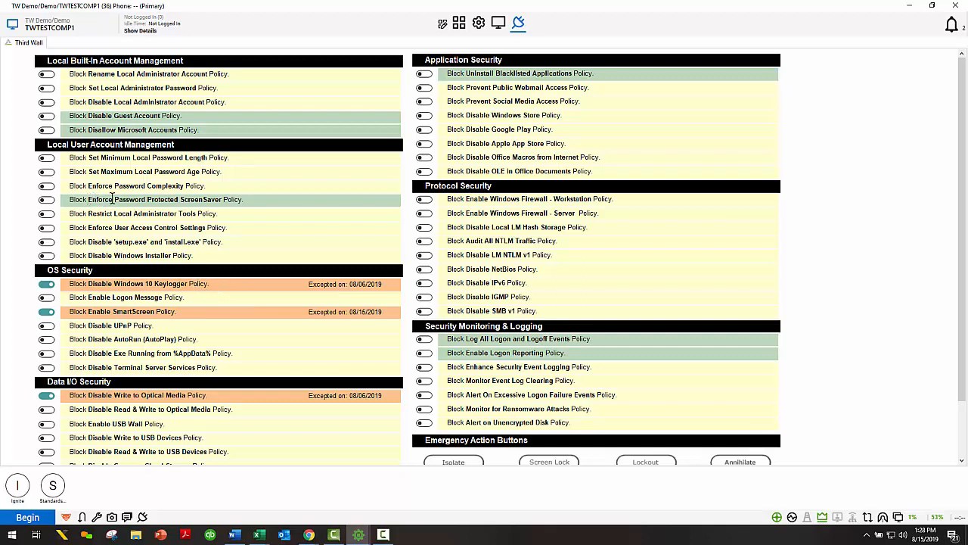
- Make a permanent exception from the Enforce Password Protected ScreenSaver policy for this computer, and remove that exception again
left_click(47, 200)
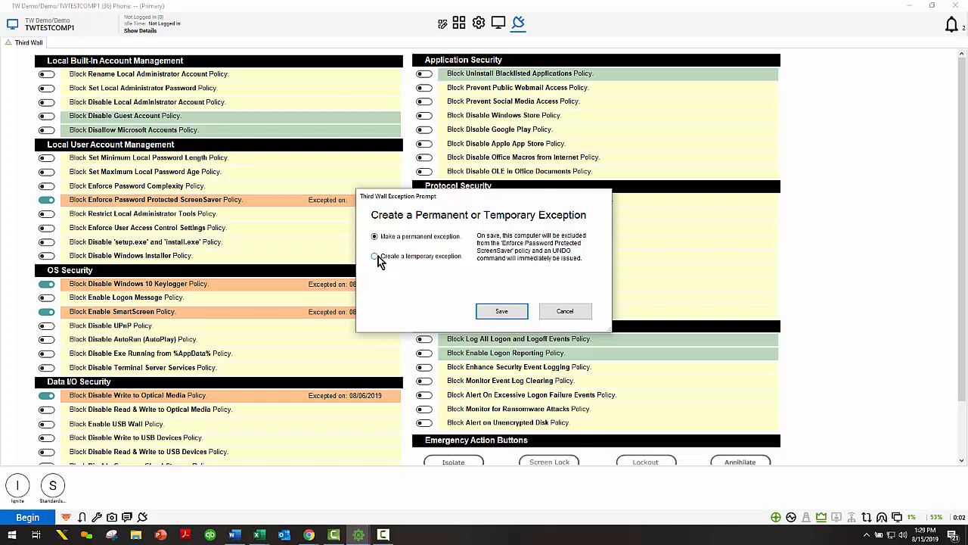
left_click(501, 311)
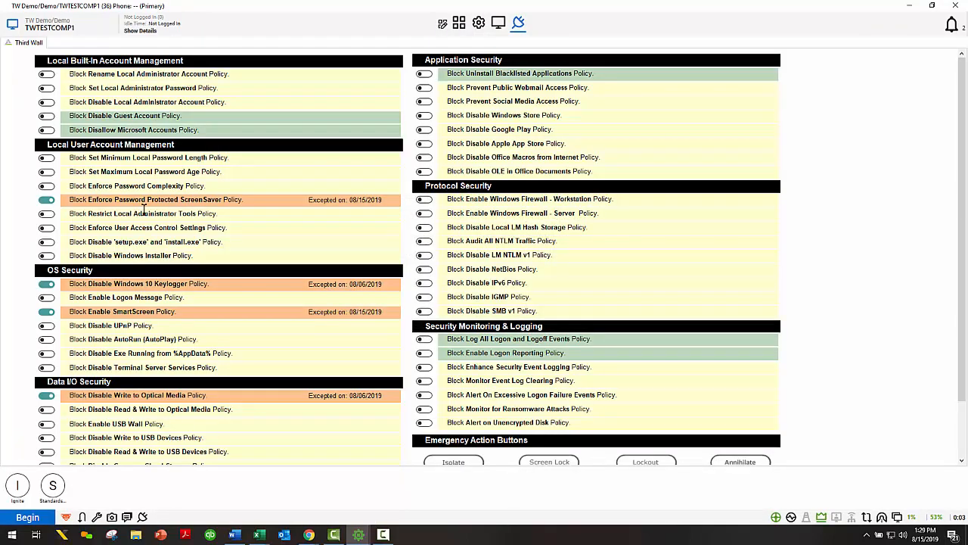
left_click(47, 199)
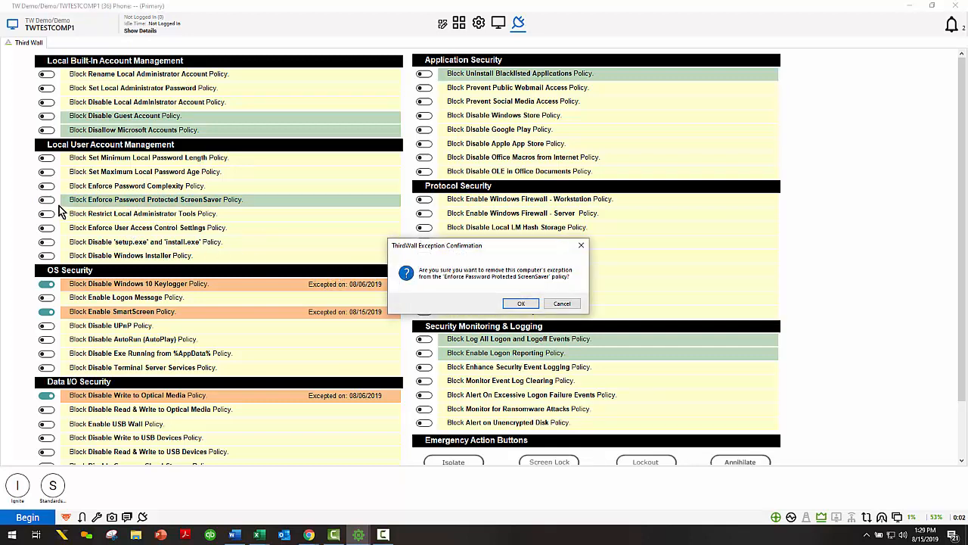
left_click(522, 304)
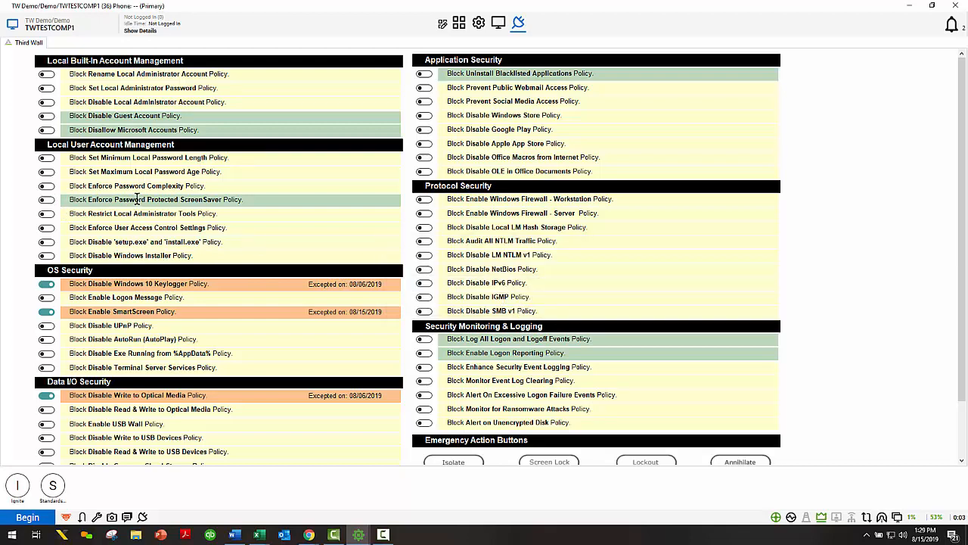
- Create a temporary exception of the maximum length from the Enforce Password Protected ScreenSaver policy, and remove that exception again
left_click(47, 200)
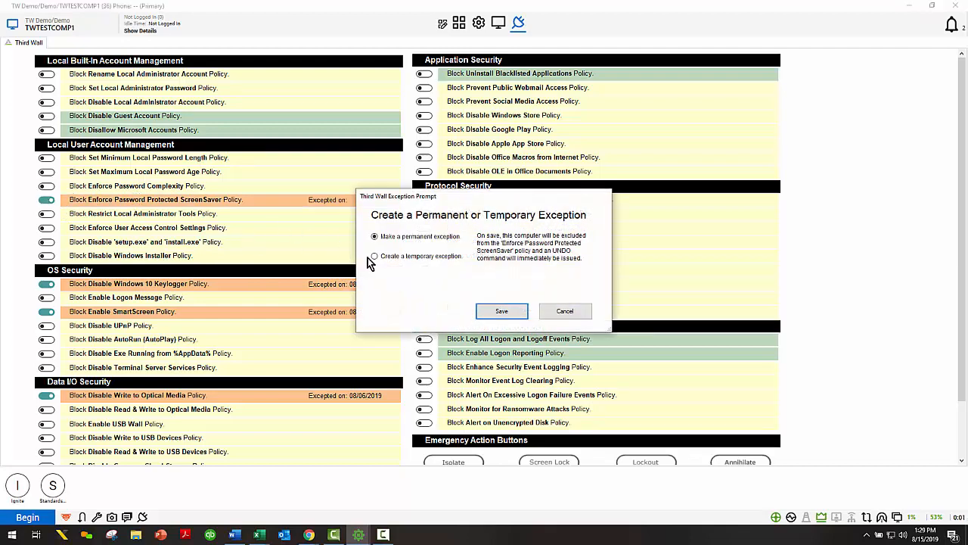
left_click(374, 256)
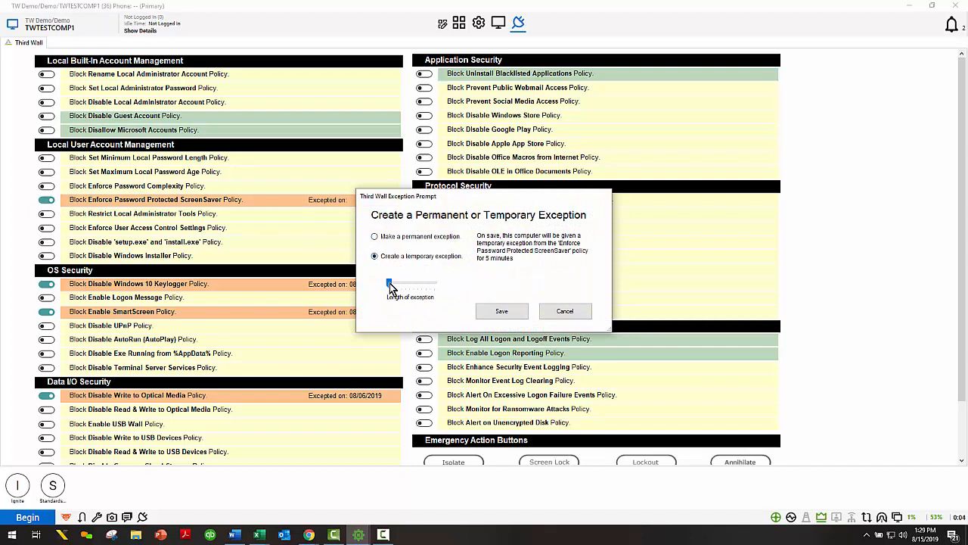
left_click_drag(389, 283, 389, 282)
left_click_drag(392, 286, 441, 283)
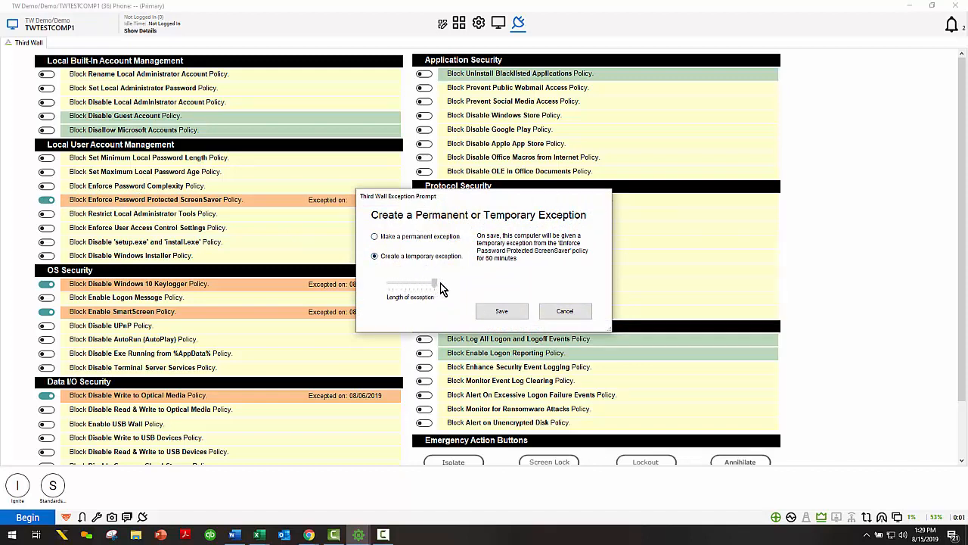
left_click(501, 311)
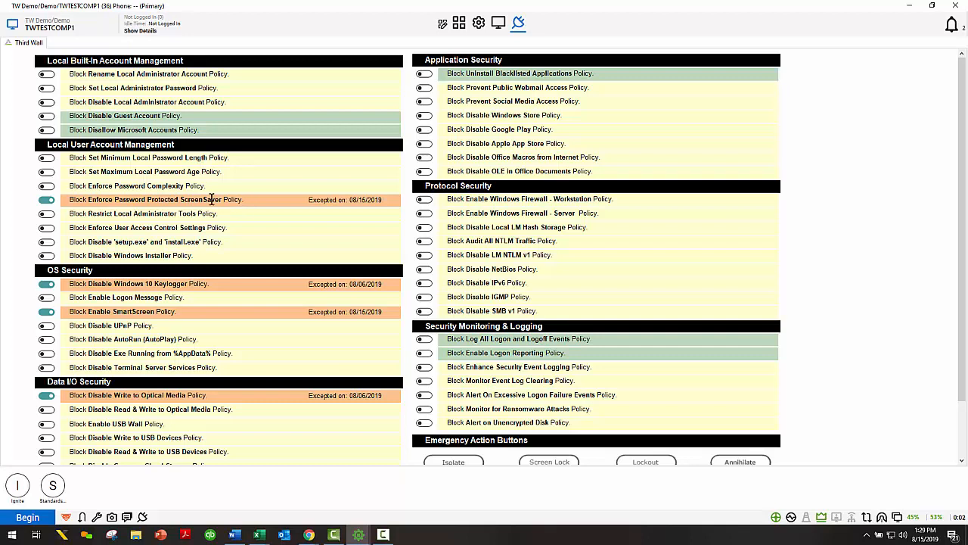
left_click(46, 203)
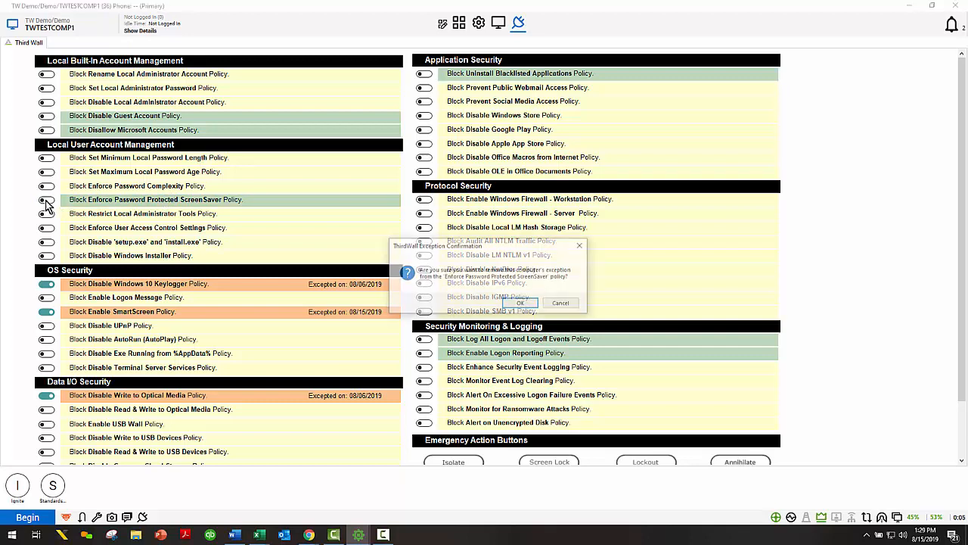
left_click(521, 298)
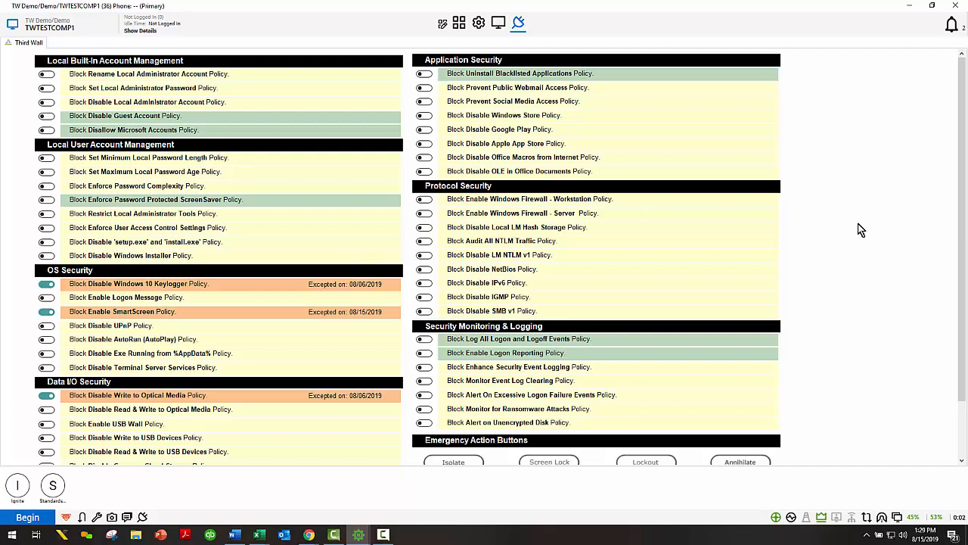
- Except this computer from all Third Wall policies at once and look through the policy list
left_click_drag(963, 262, 961, 348)
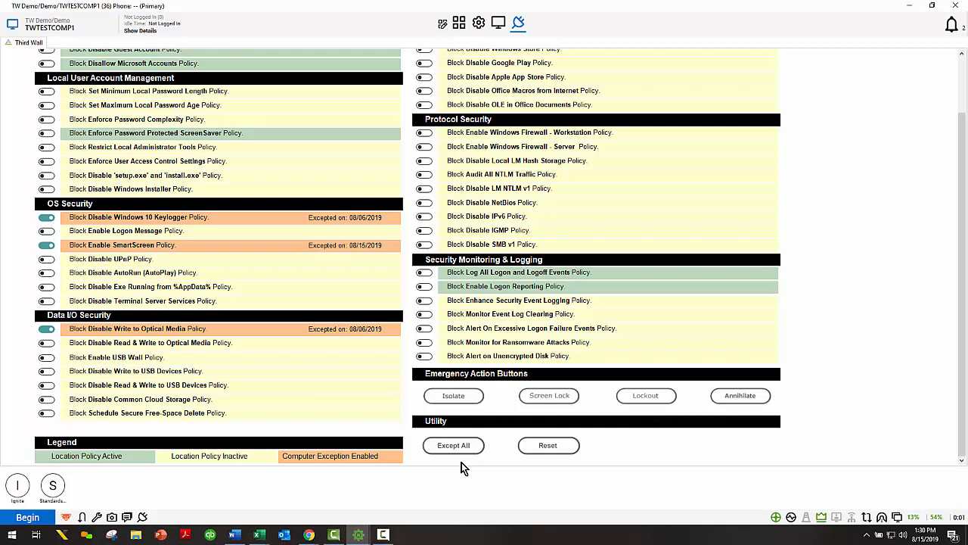
left_click(456, 446)
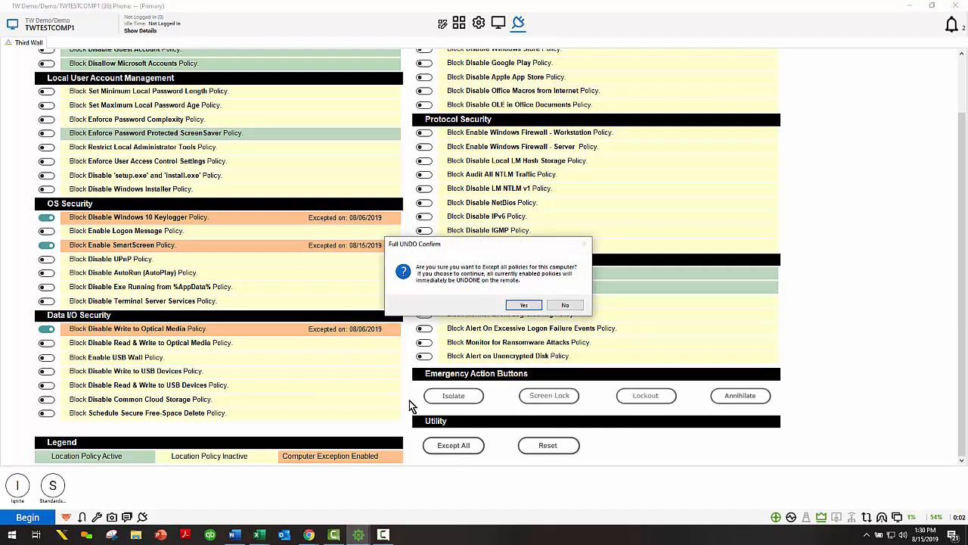
left_click(519, 307)
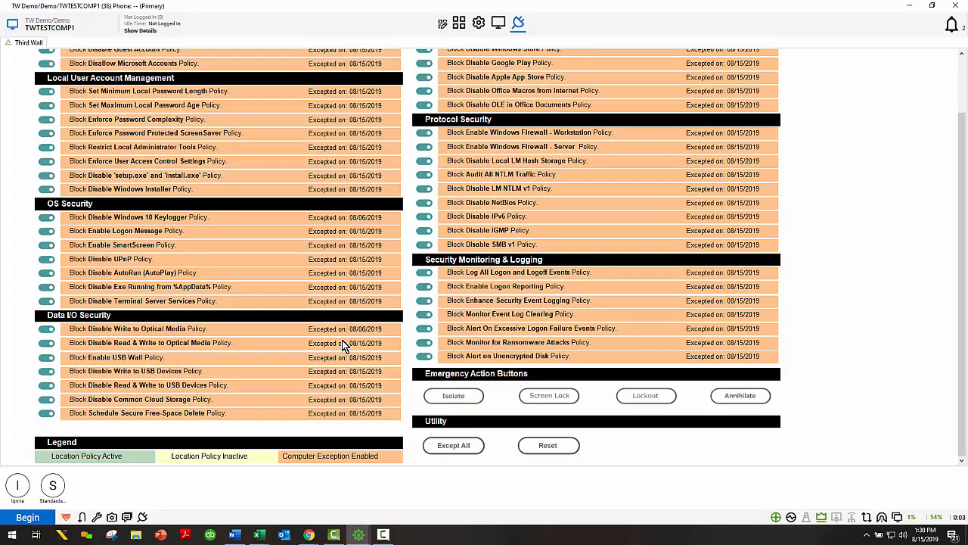
scroll(340, 346, "up", 2)
scroll(340, 346, "down", 2)
scroll(341, 346, "up", 2)
scroll(341, 346, "down", 2)
scroll(342, 344, "up", 2)
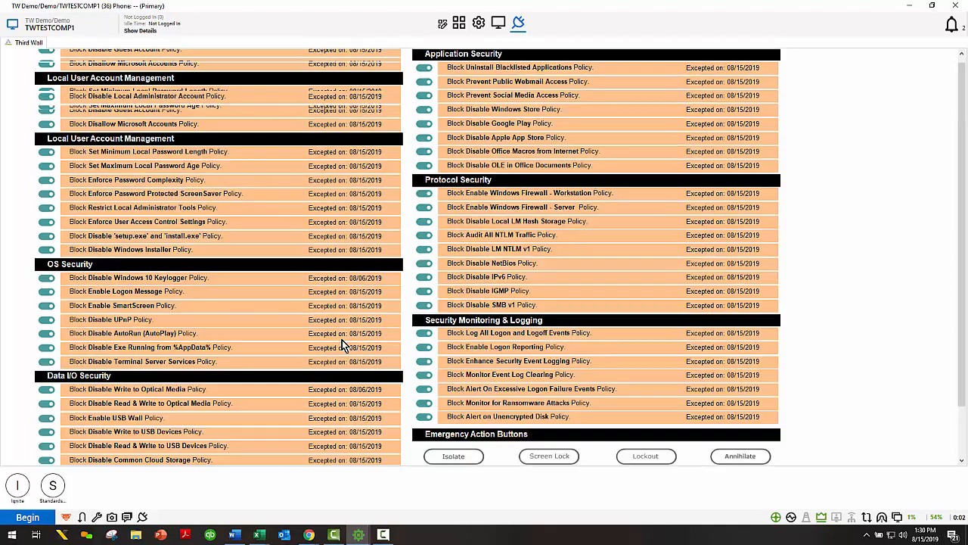
scroll(342, 344, "down", 2)
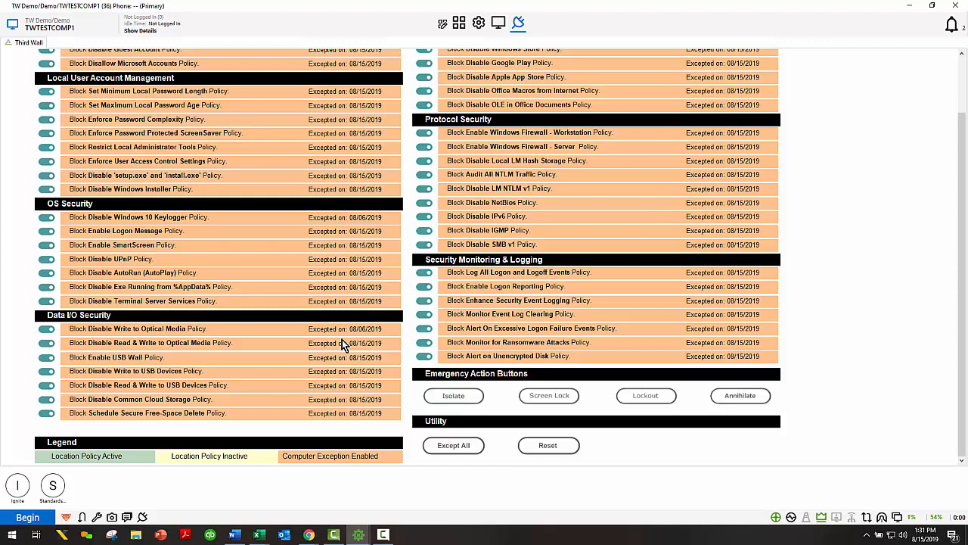
- Reset the computer by removing all policy exceptions currently set for it, confirming the removal
left_click(560, 447)
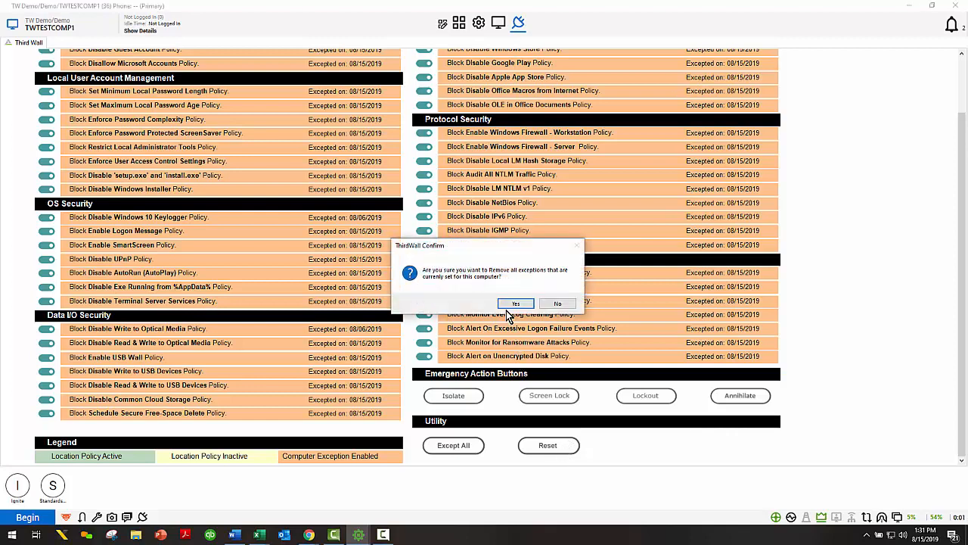
left_click(509, 307)
scroll(332, 331, "up", 2)
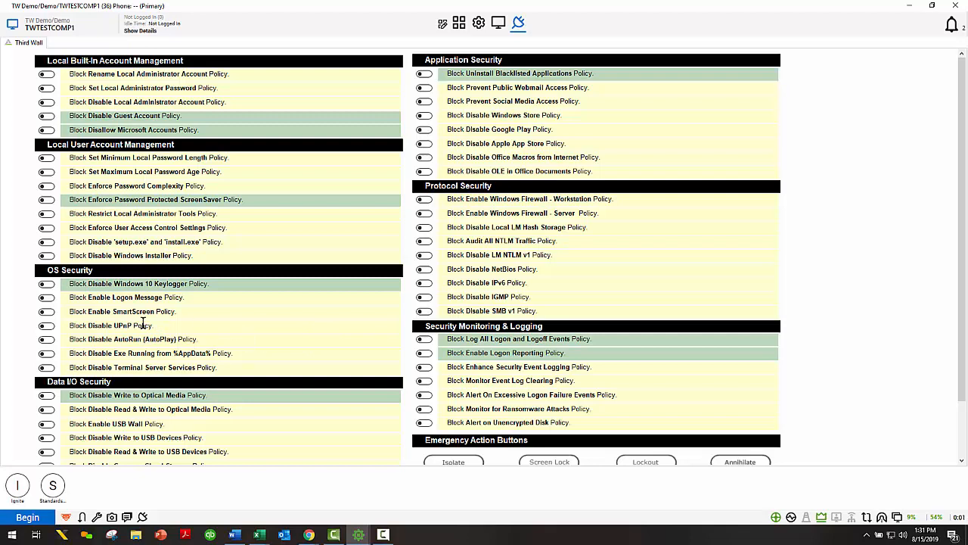
- Make permanent exceptions from the Disable Windows 10 Keylogger and Enforce Password Protected ScreenSaver policies for this computer
left_click(46, 285)
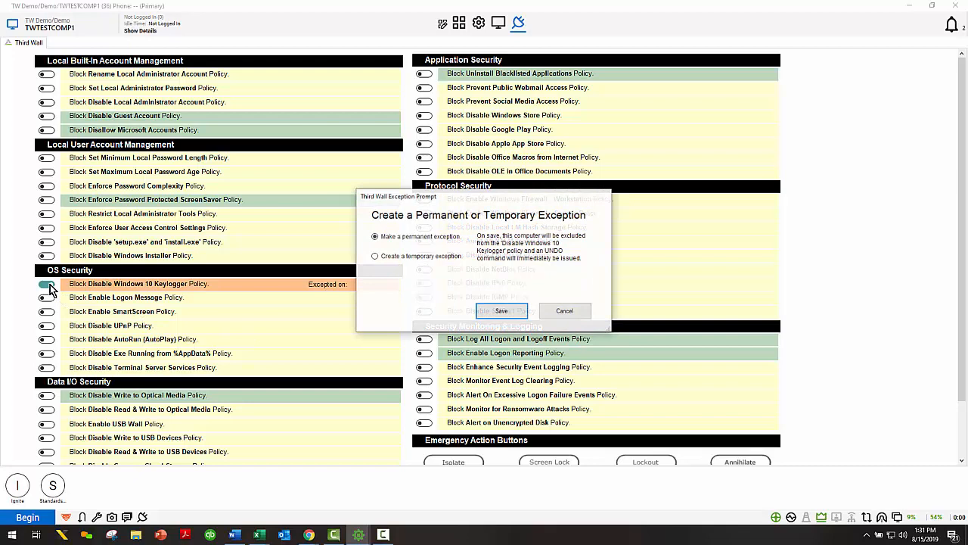
left_click(495, 312)
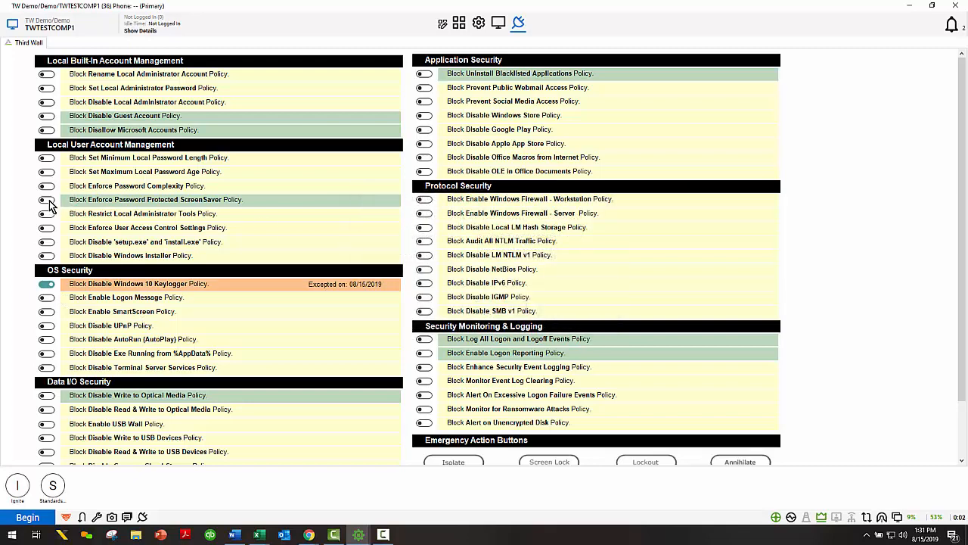
left_click(47, 200)
left_click(502, 312)
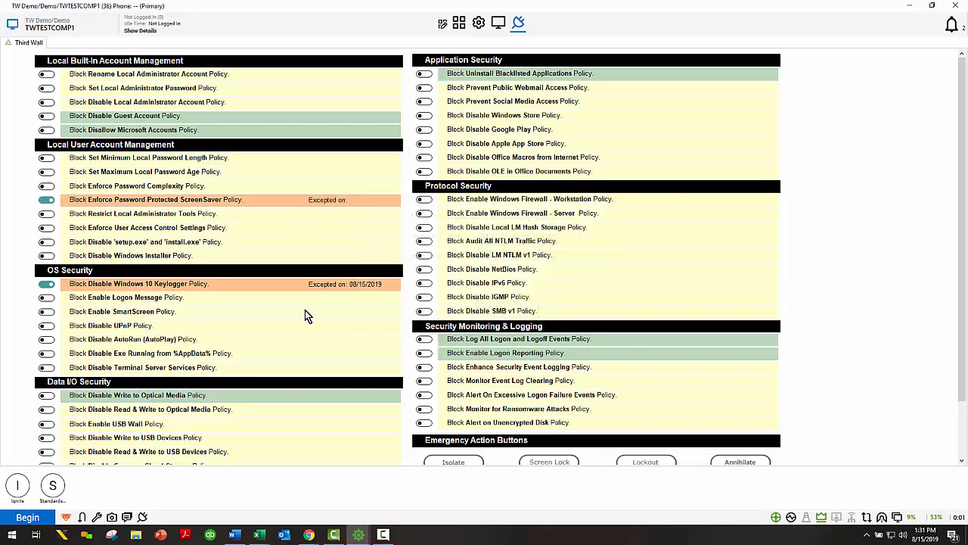
- Isolate TWTESTCOMP1 from the network with the emergency action, and restore its network connection again
scroll(312, 312, "down", 2)
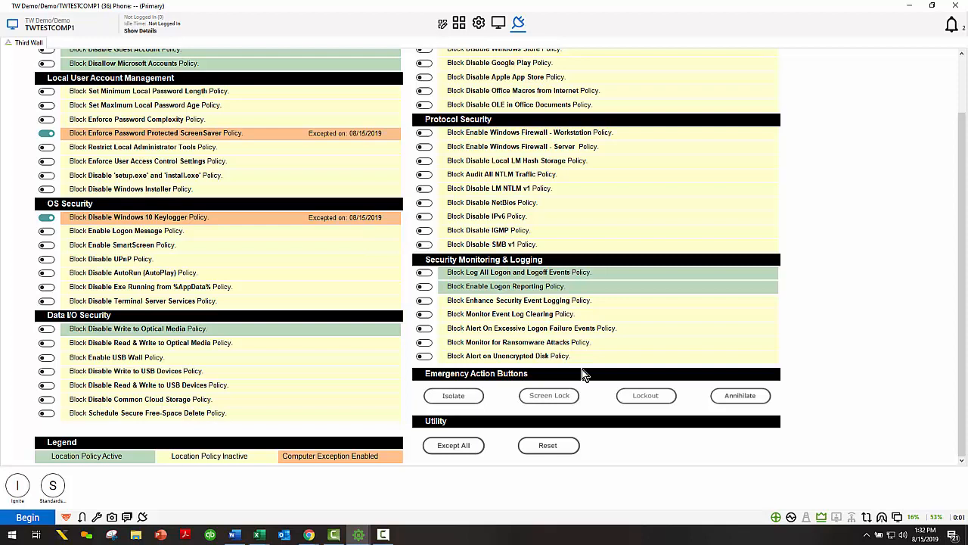
left_click(457, 398)
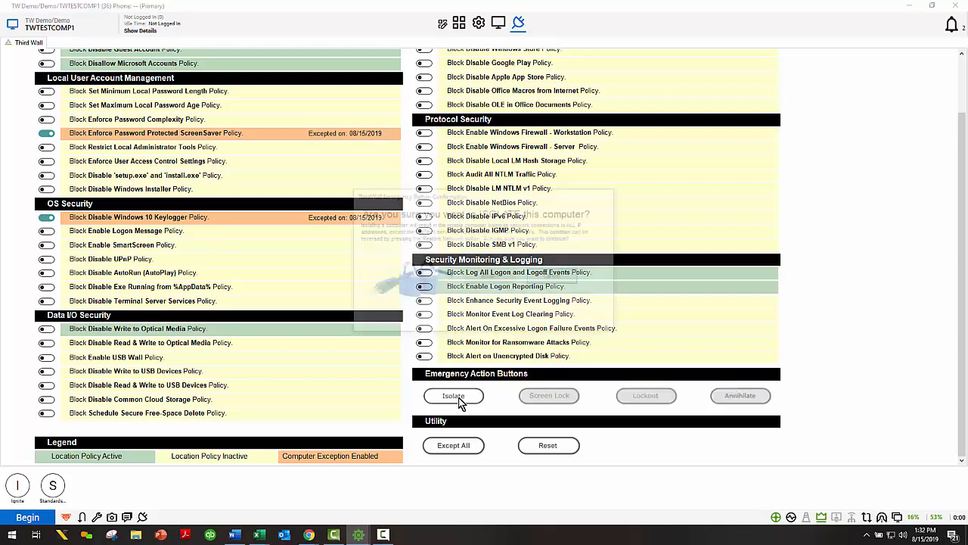
left_click(490, 277)
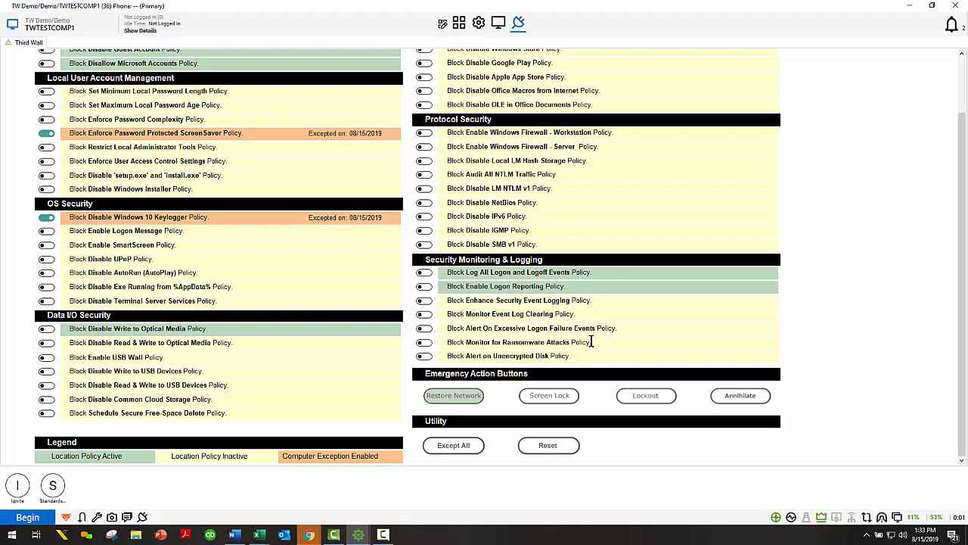
left_click(468, 398)
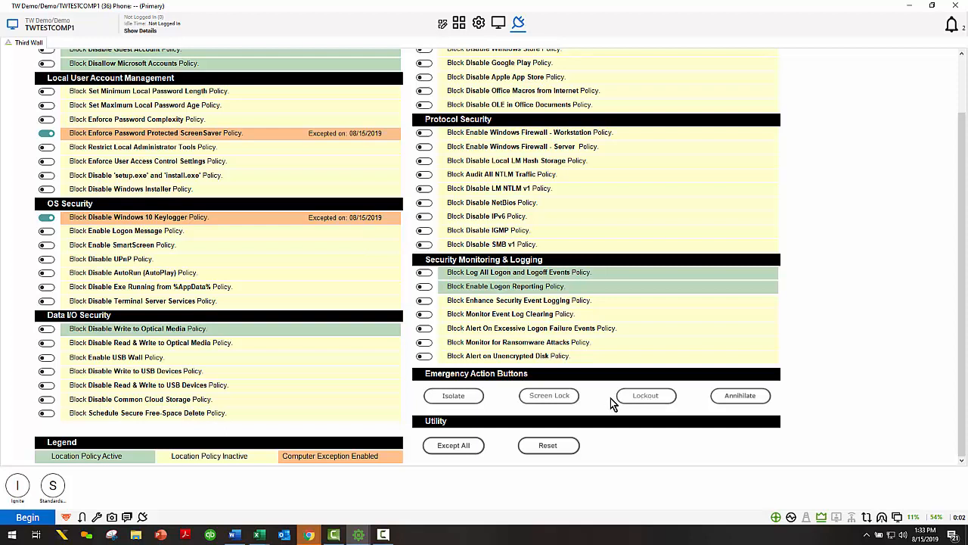
- Start the Annihilate emergency action with the Secure Annihilate option up to its re-confirmation, and cancel it without entering a user name
left_click(740, 396)
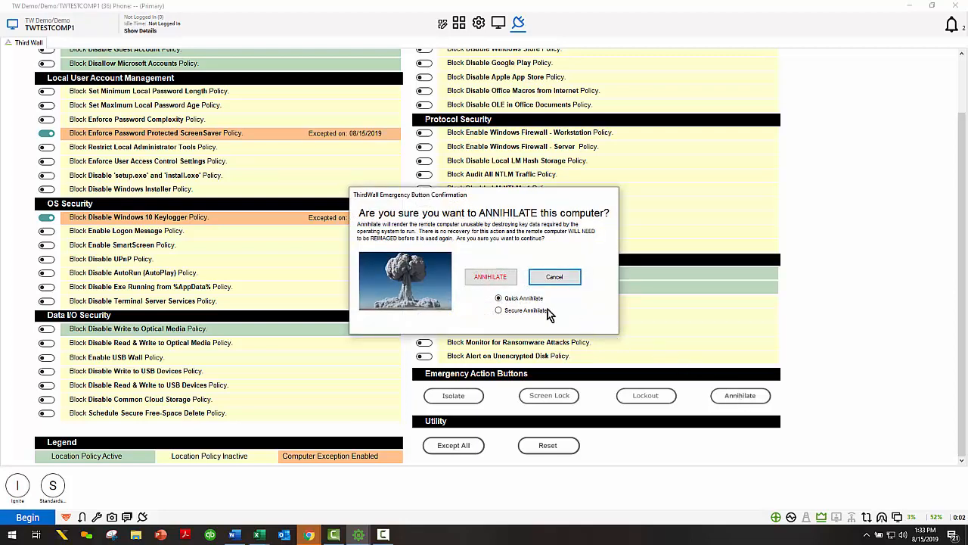
left_click(500, 311)
left_click(490, 276)
left_click(483, 296)
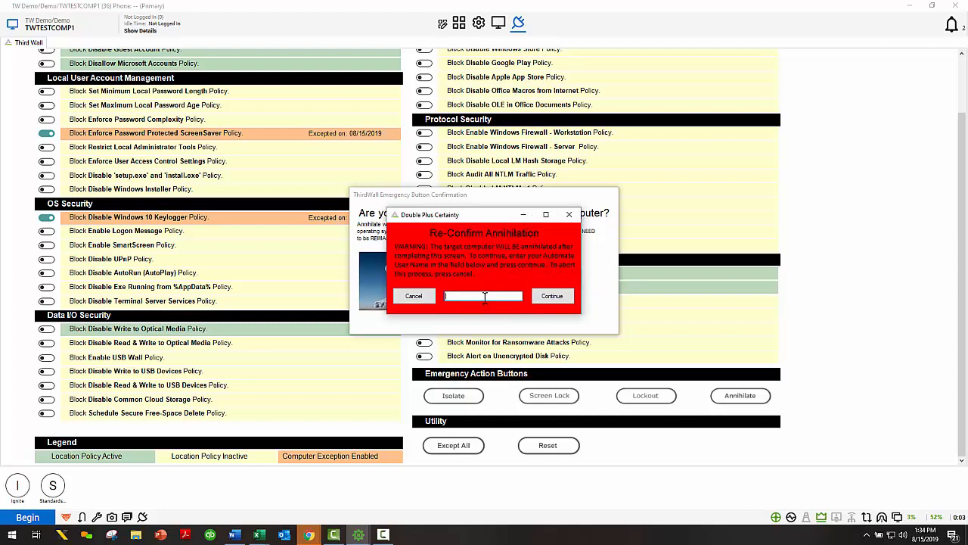
left_click(416, 298)
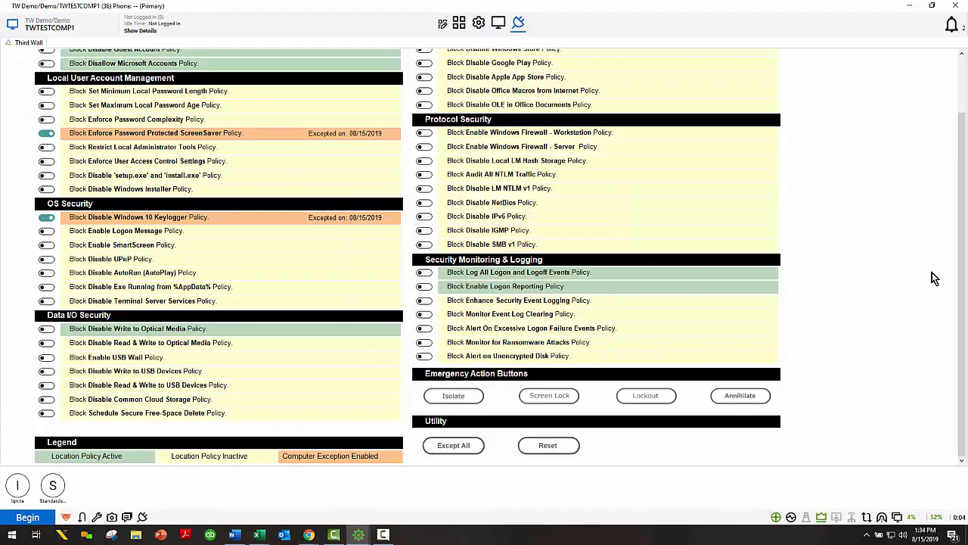
- Review this computer's exceptions and compare them with the Demo location's Third Wall security overview
scroll(960, 278, "up", 2)
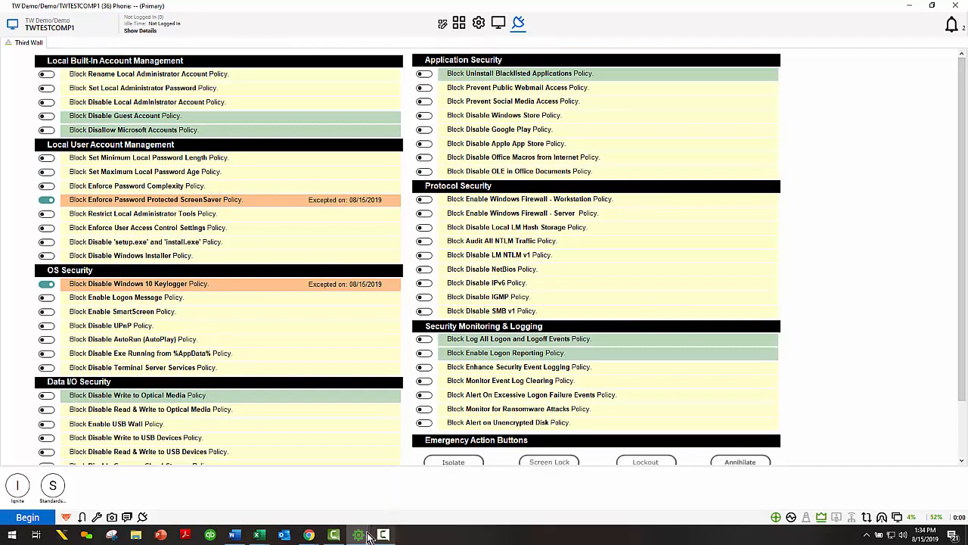
mouse_move(368, 535)
left_click(361, 505)
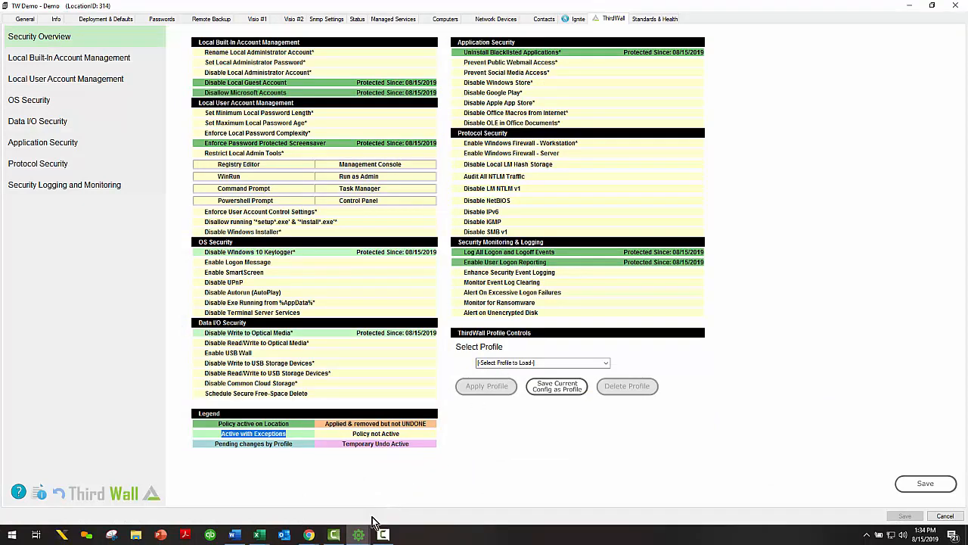
- Return to the Control Center main window and open the System Dashboard maximized
mouse_move(364, 535)
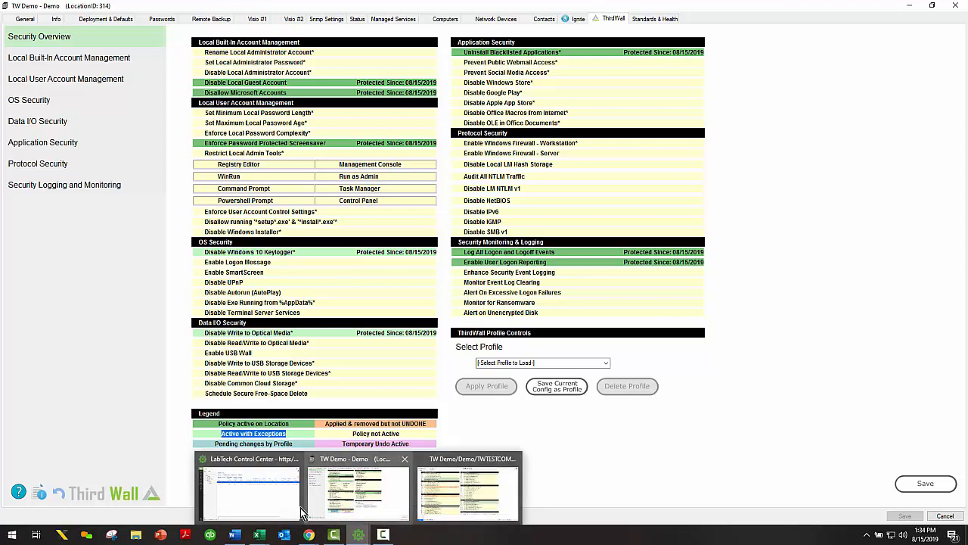
left_click(251, 499)
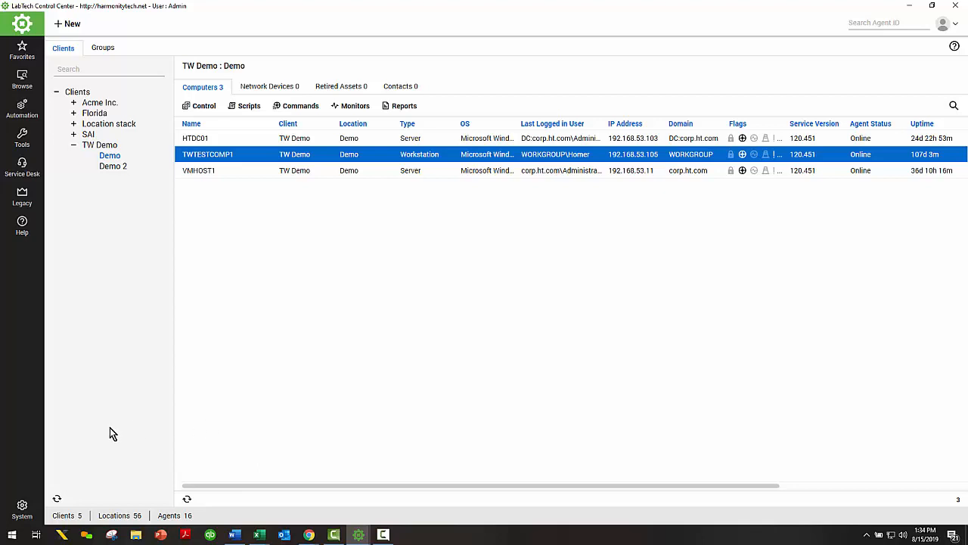
left_click(22, 508)
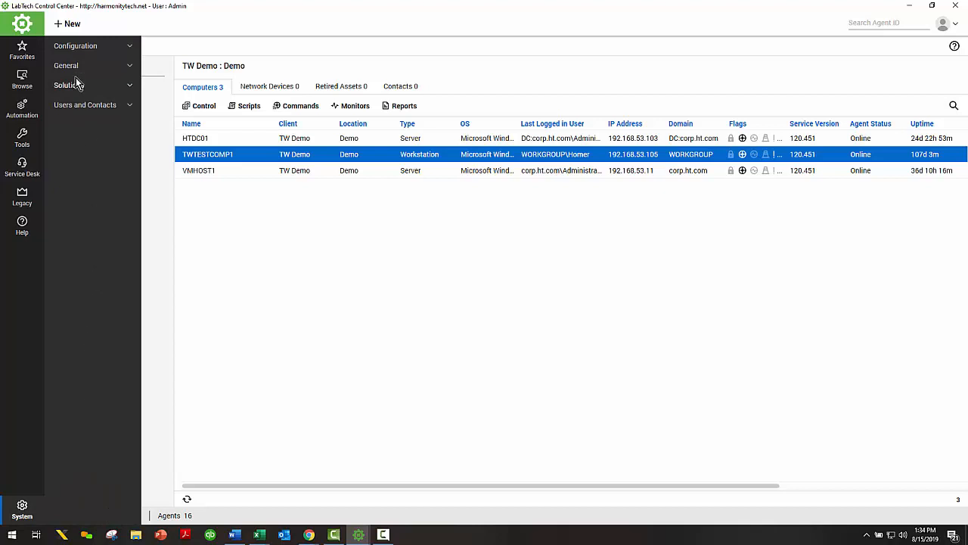
left_click(76, 46)
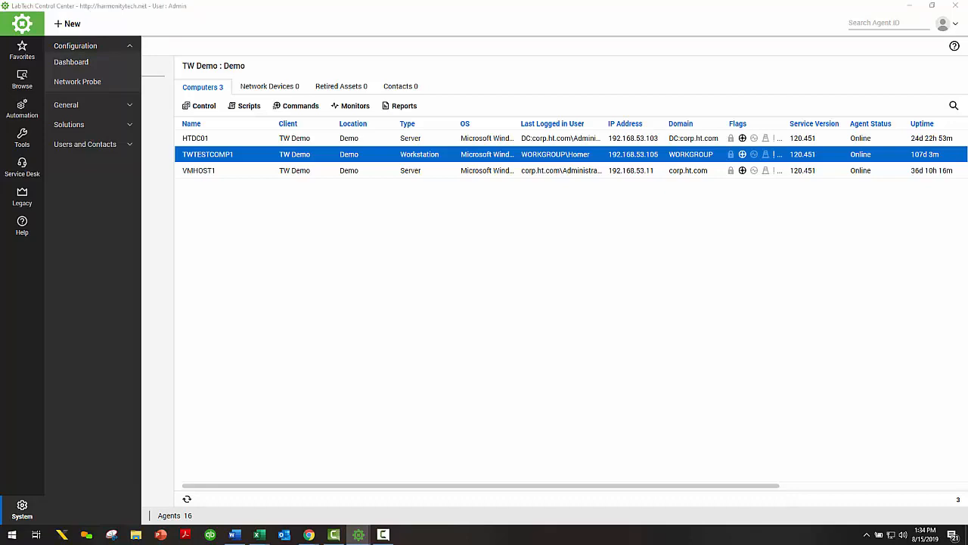
left_click_drag(0, 80, 582, 70)
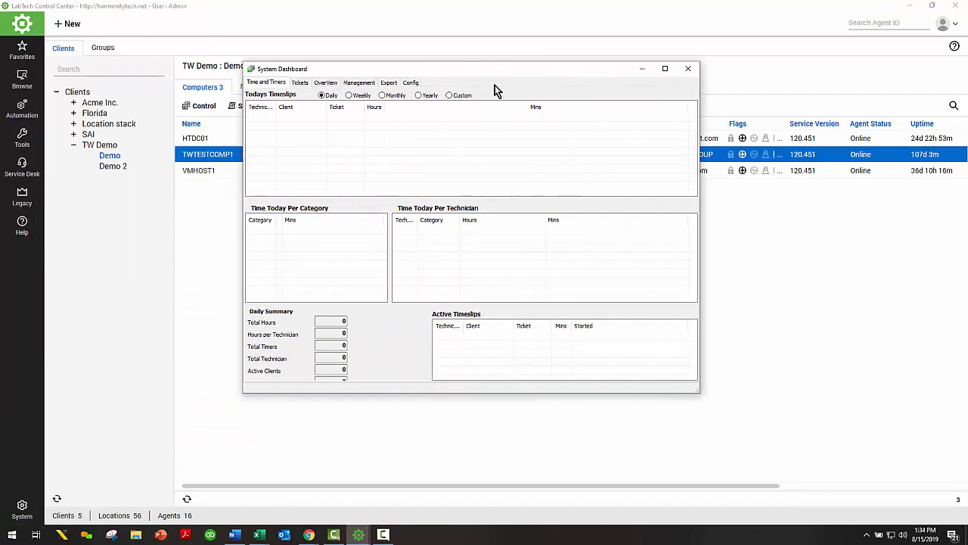
left_click(665, 69)
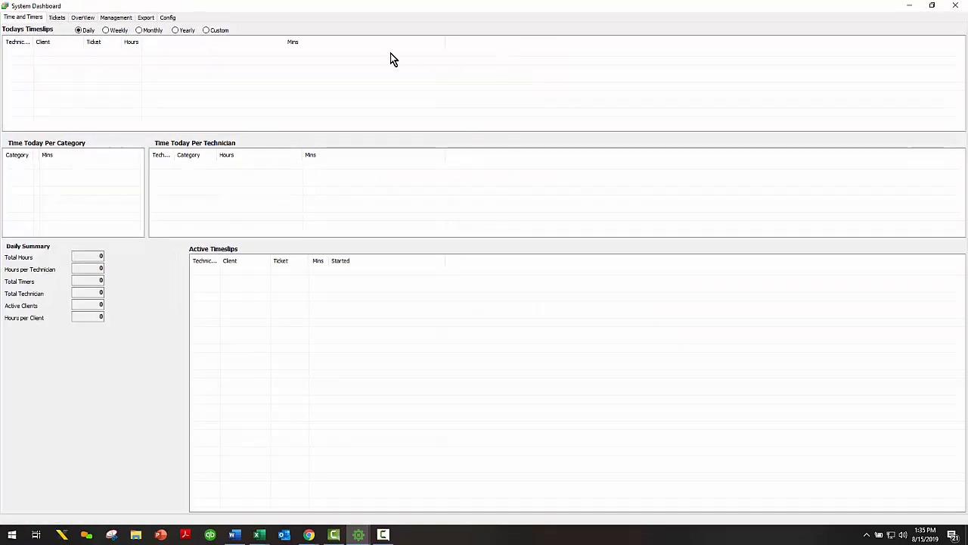
- Open the Third Wall integration settings in the dashboard configuration and examine the AppData Exe Block Exceptions
left_click(167, 16)
left_click(280, 30)
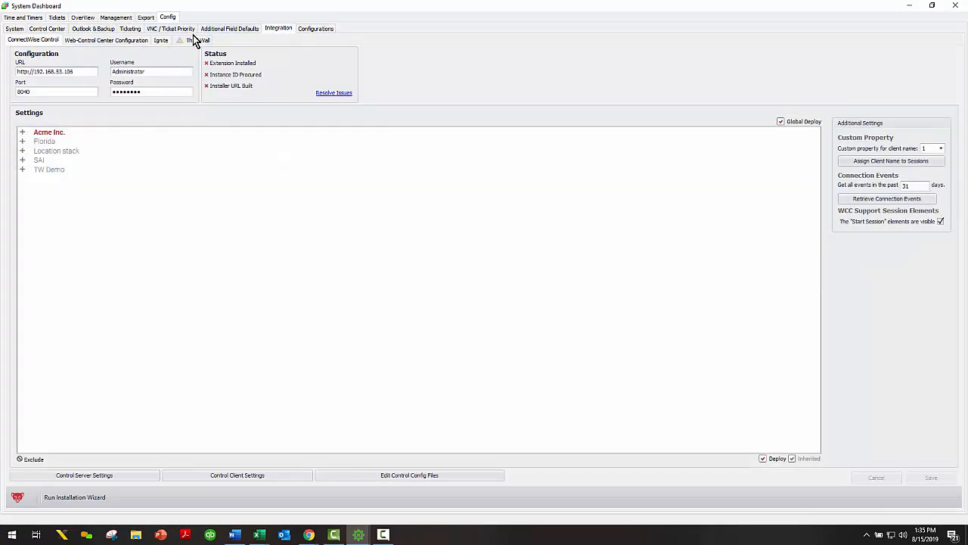
left_click(194, 41)
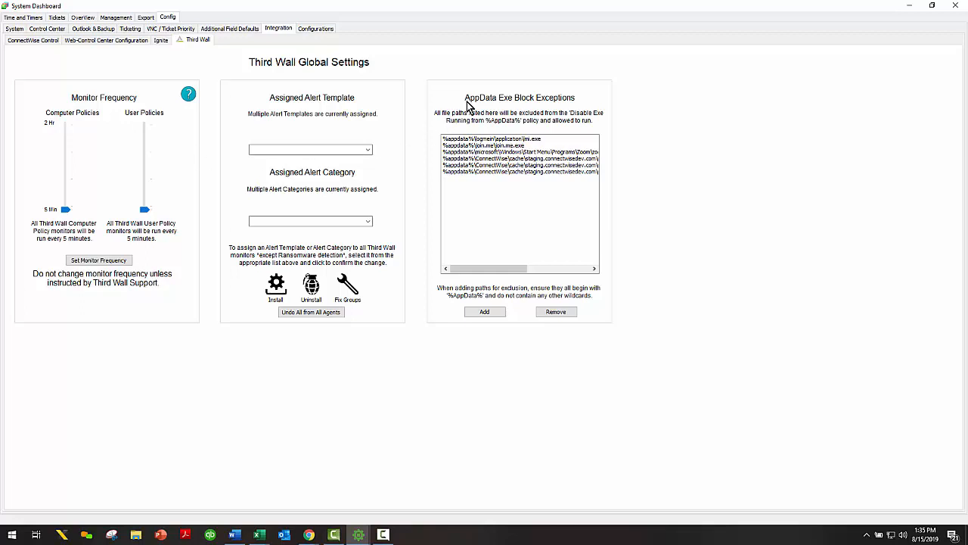
left_click_drag(465, 97, 577, 108)
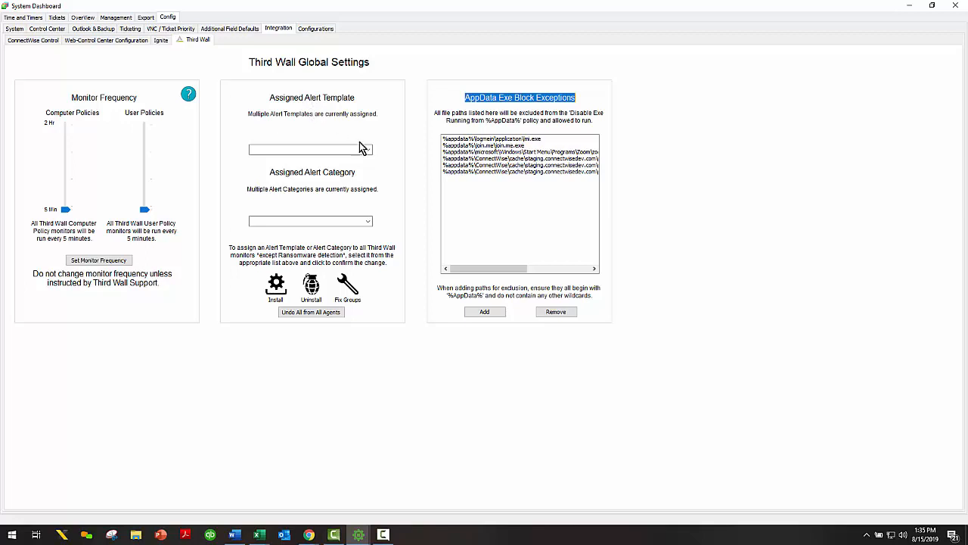
- Review the available alert templates and alert categories in the Third Wall global settings without selecting any
left_click(368, 153)
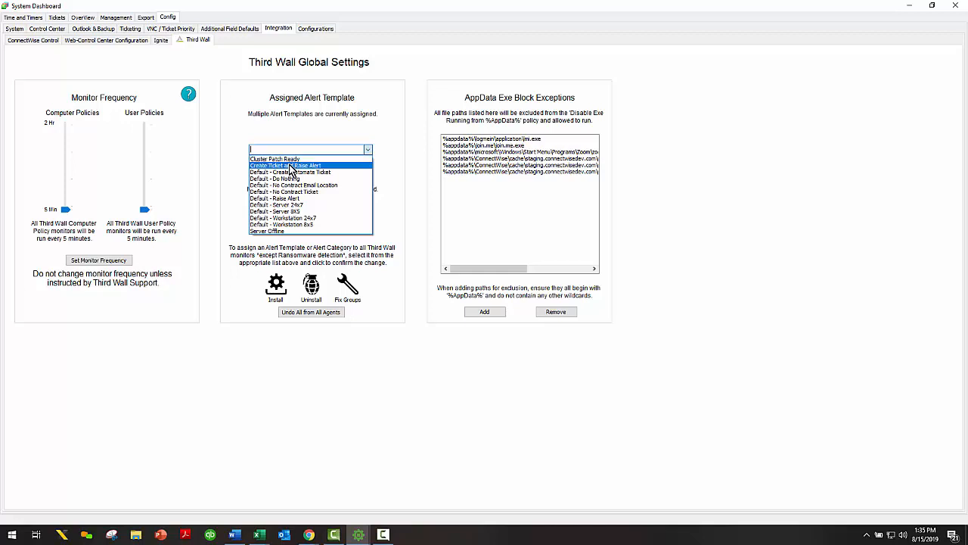
left_click(290, 127)
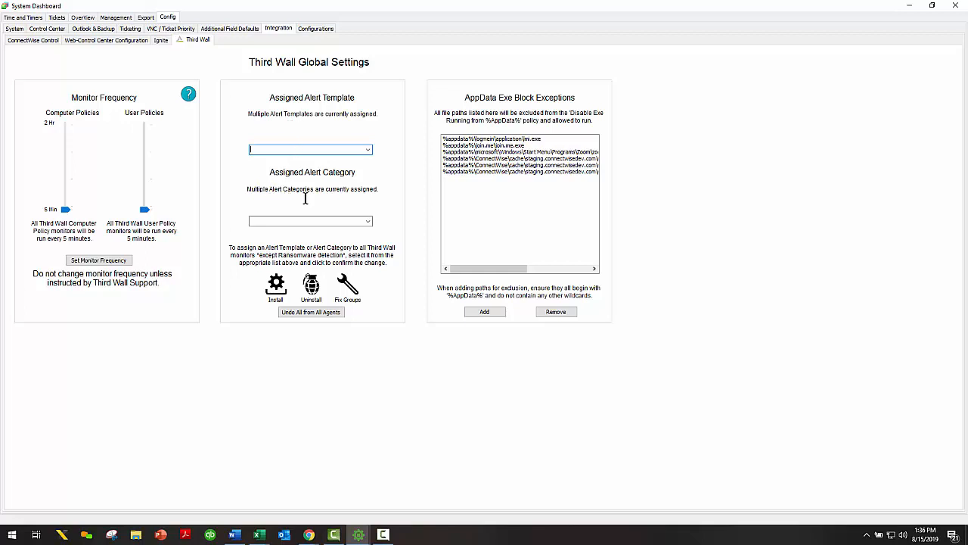
left_click(368, 220)
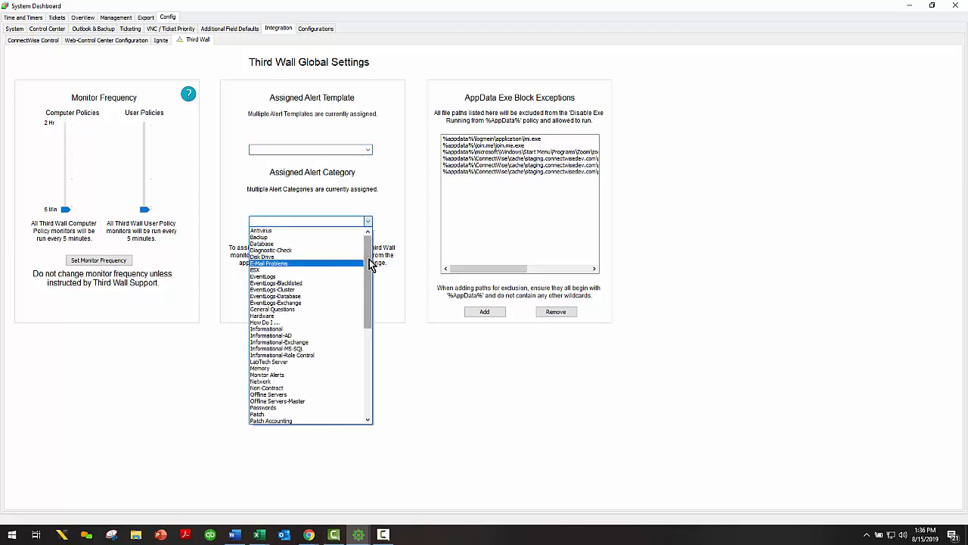
mouse_move(372, 262)
left_mouse_down()
mouse_move(370, 354)
mouse_move(370, 244)
left_mouse_up()
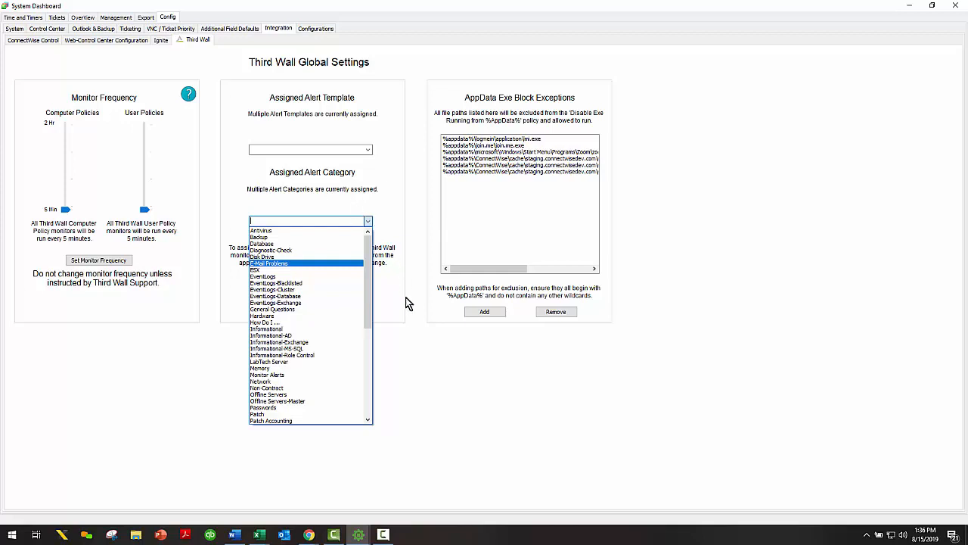
left_click(411, 325)
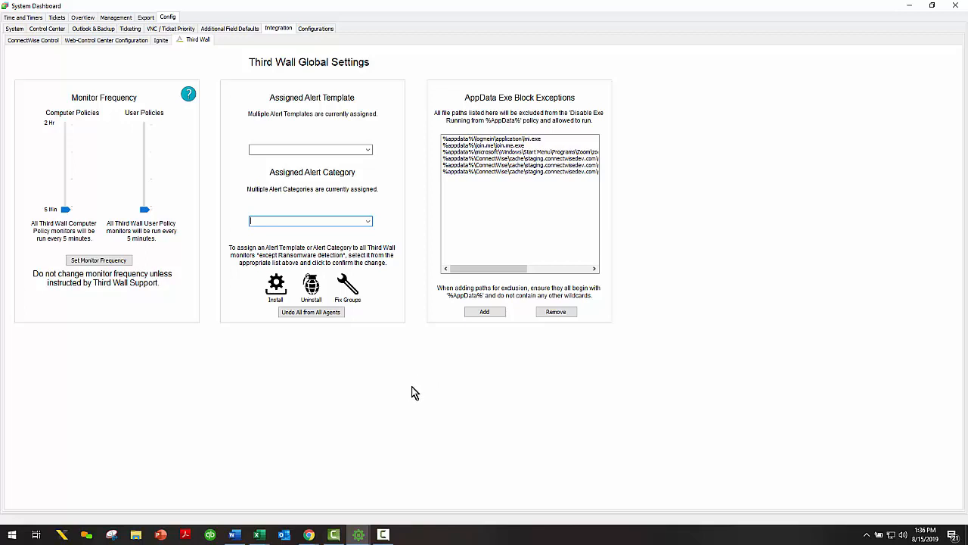
- Return to the Control Center main window and expand the ThirdWallV2 group down to its Application Security policies in a widened group tree
mouse_move(371, 535)
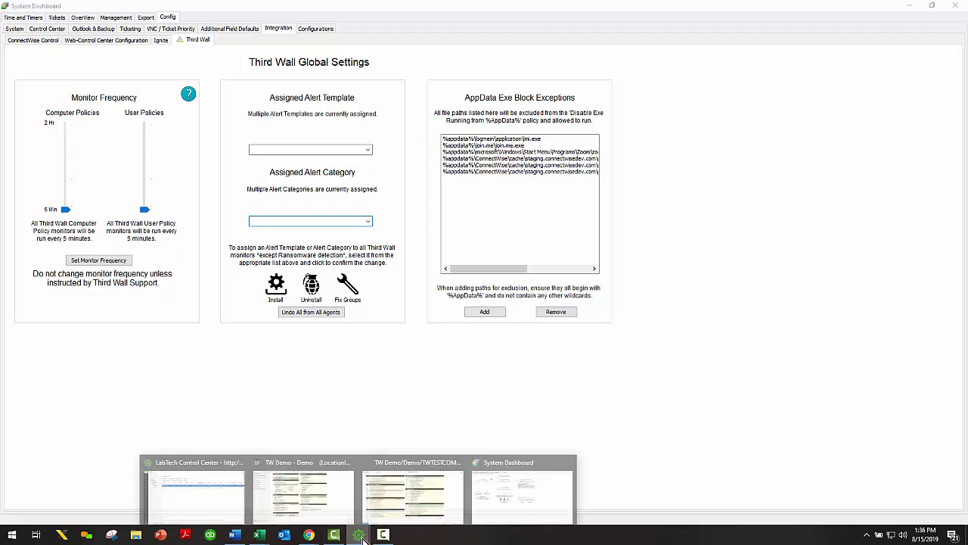
left_click(220, 491)
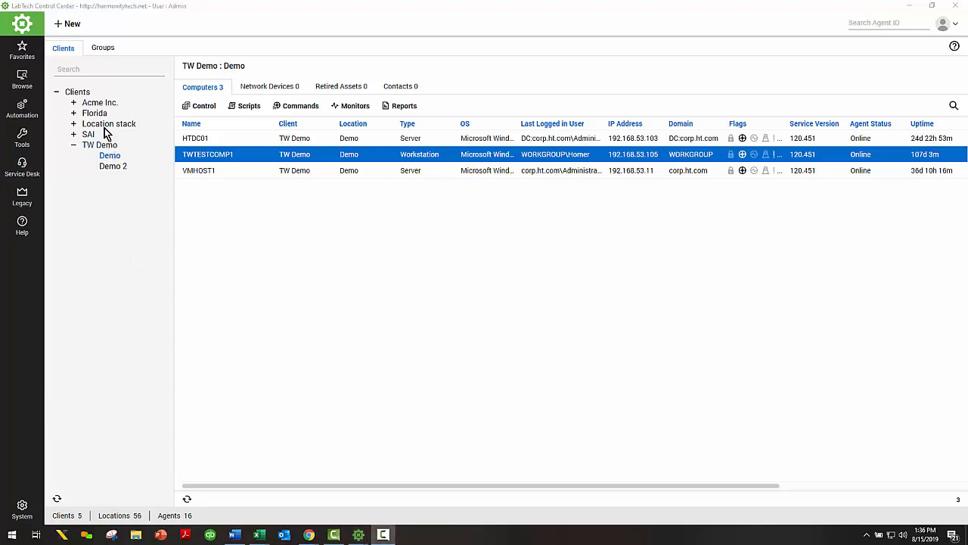
left_click(106, 50)
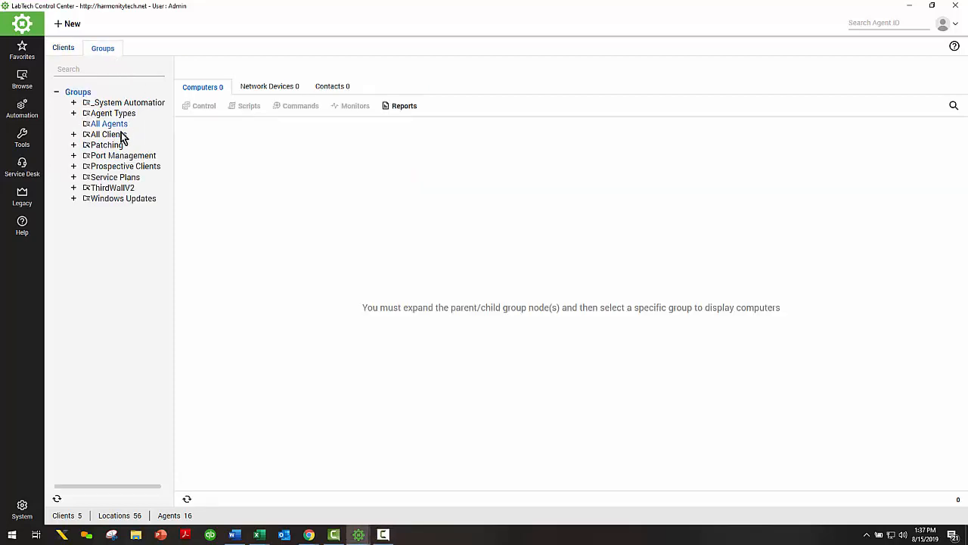
left_click(73, 188)
left_click_drag(174, 217, 302, 223)
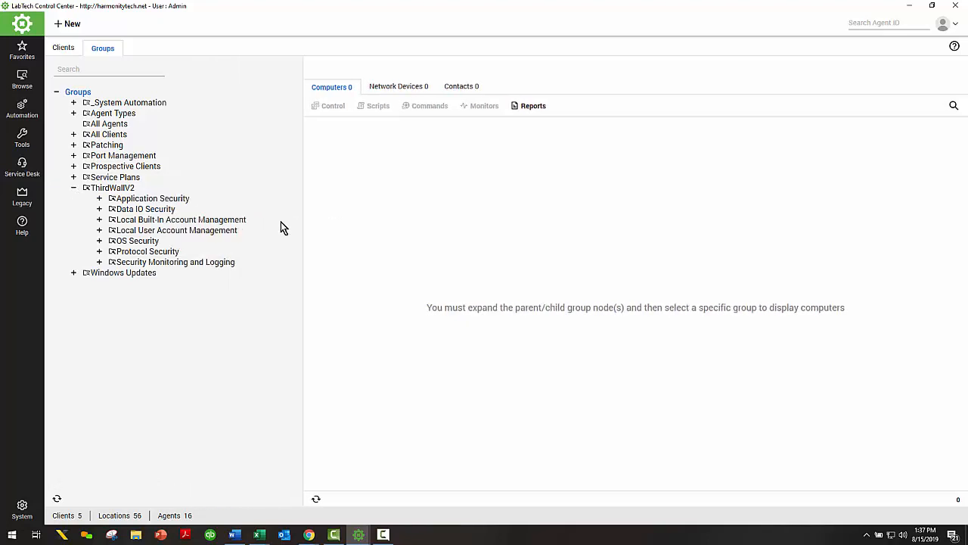
left_click(99, 199)
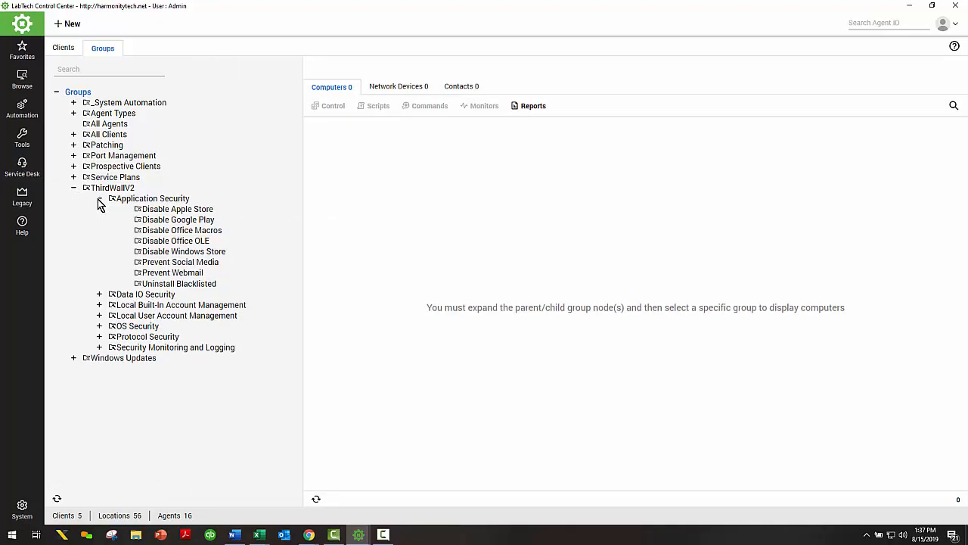
- Inspect the TW - Disable Office OLE remote monitor in the Disable Office OLE group, close the group and return to the client list
double_click(186, 243)
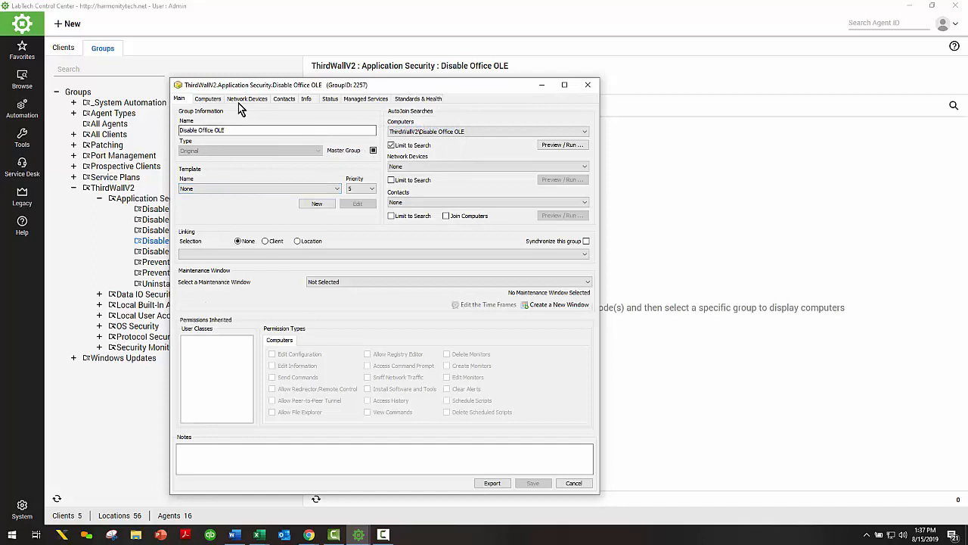
left_click(210, 99)
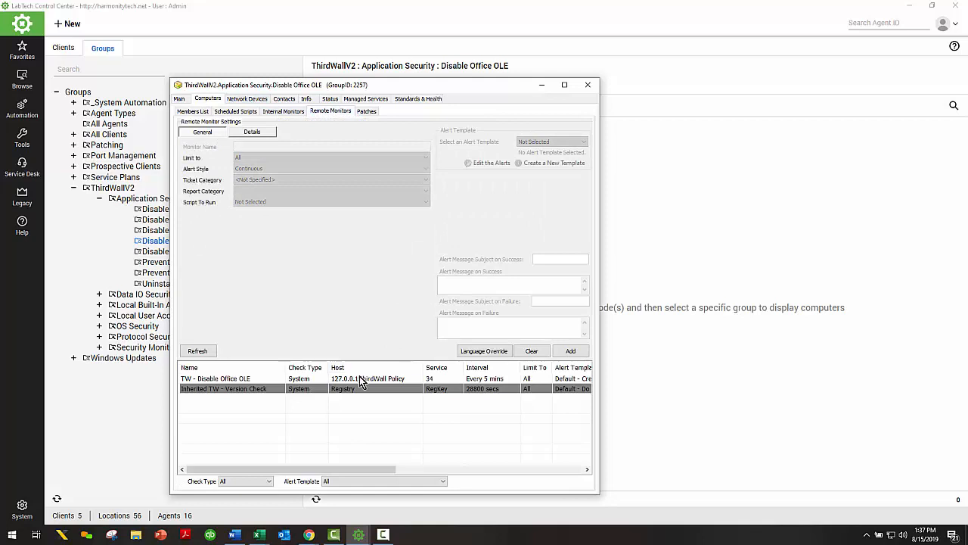
left_click(360, 378)
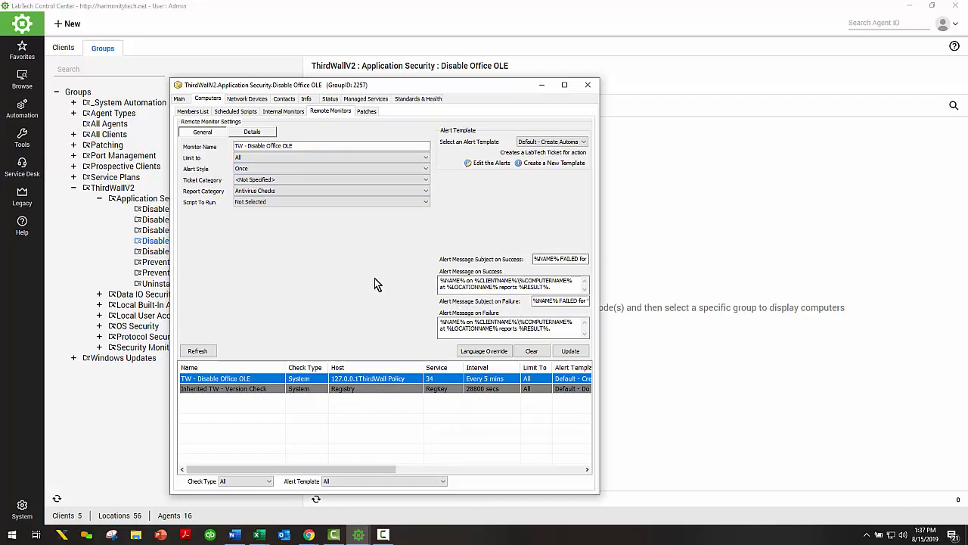
left_click(589, 87)
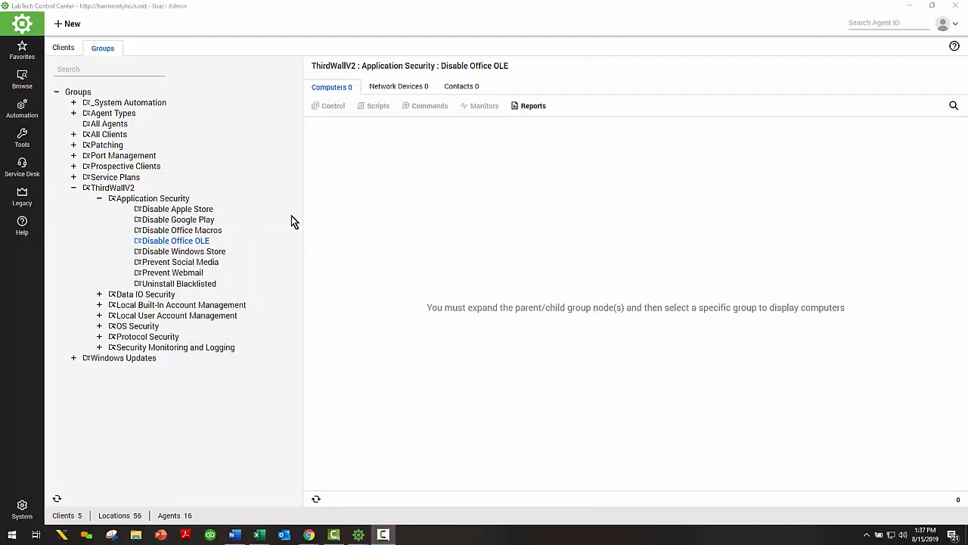
left_click(59, 92)
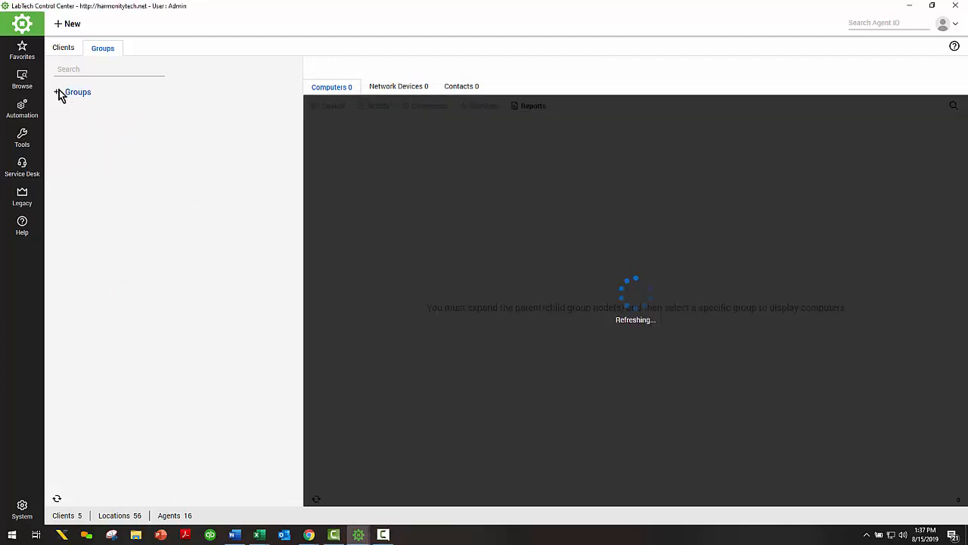
left_click(65, 48)
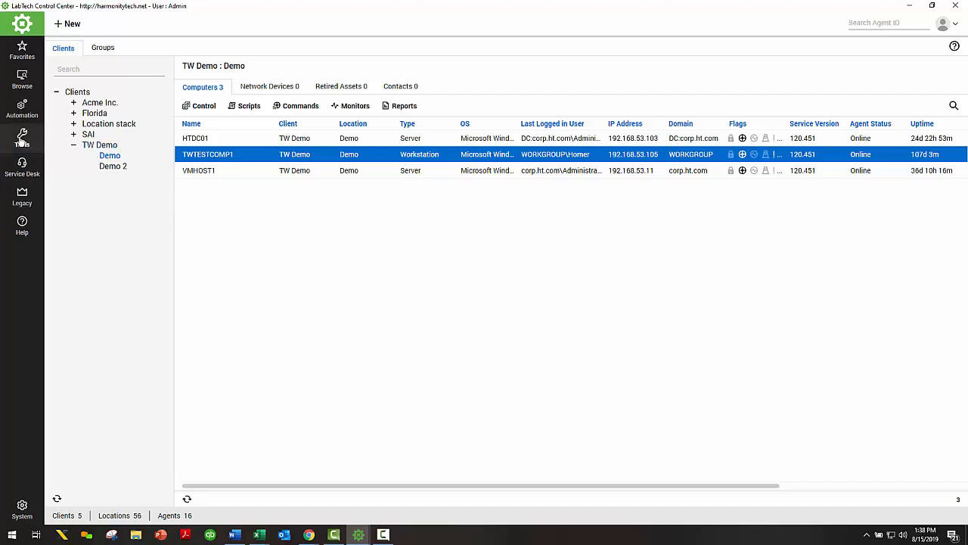
- Open the Report Center maximized and show its list of all reports
left_click(20, 142)
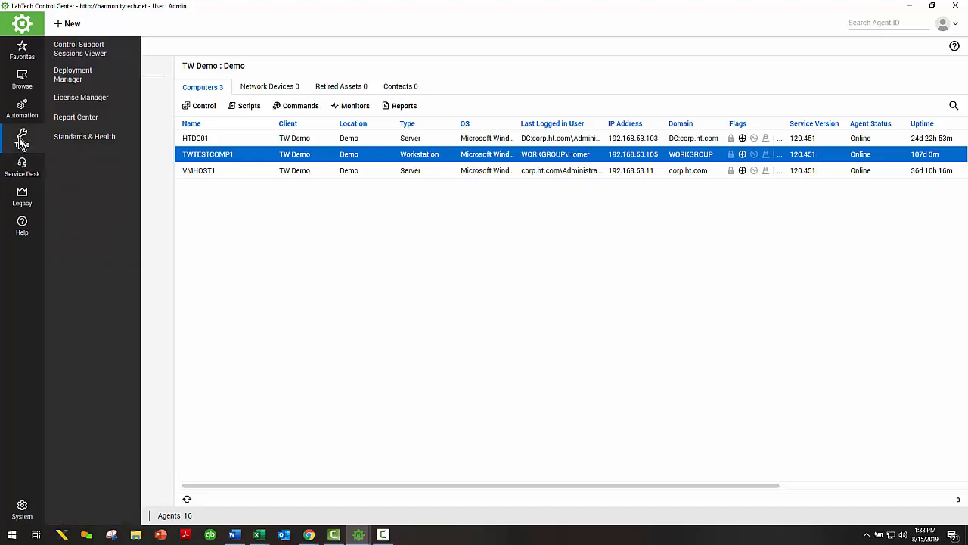
left_click(91, 118)
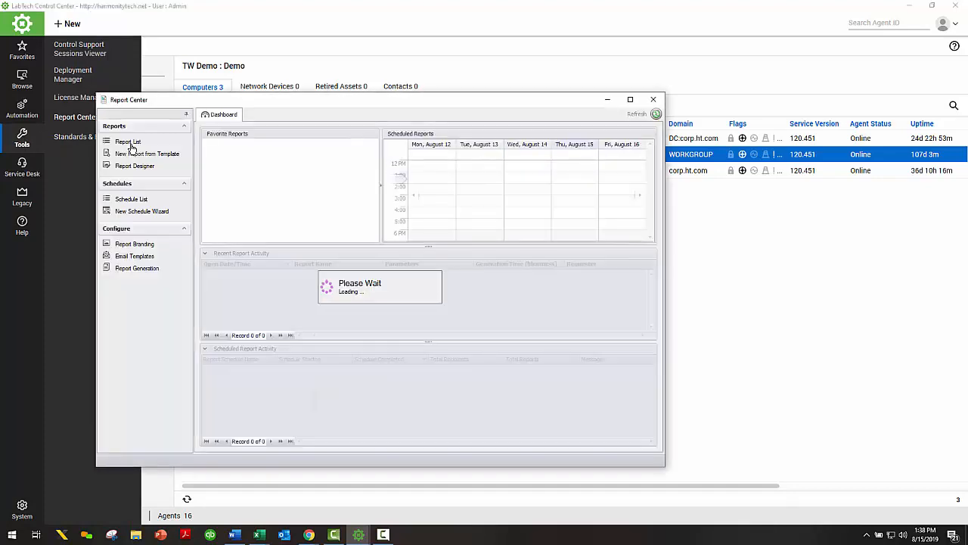
left_click(629, 100)
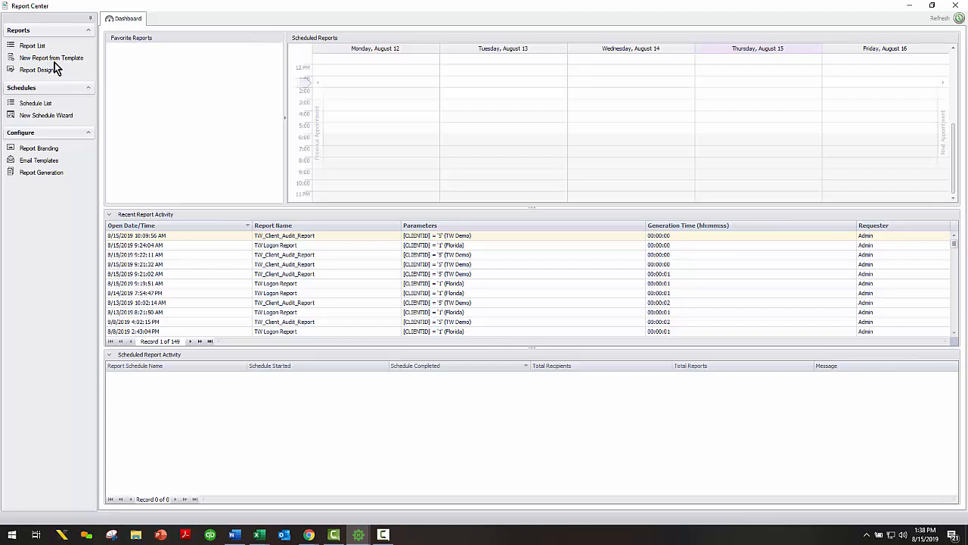
left_click(32, 46)
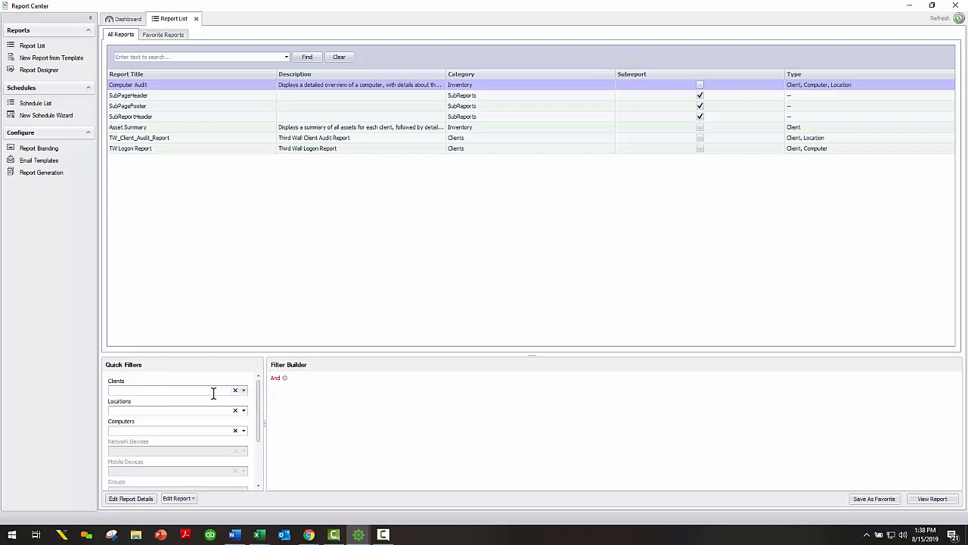
- Generate the TW Logon Report for the client Florida and look through its logon events
left_click(134, 150)
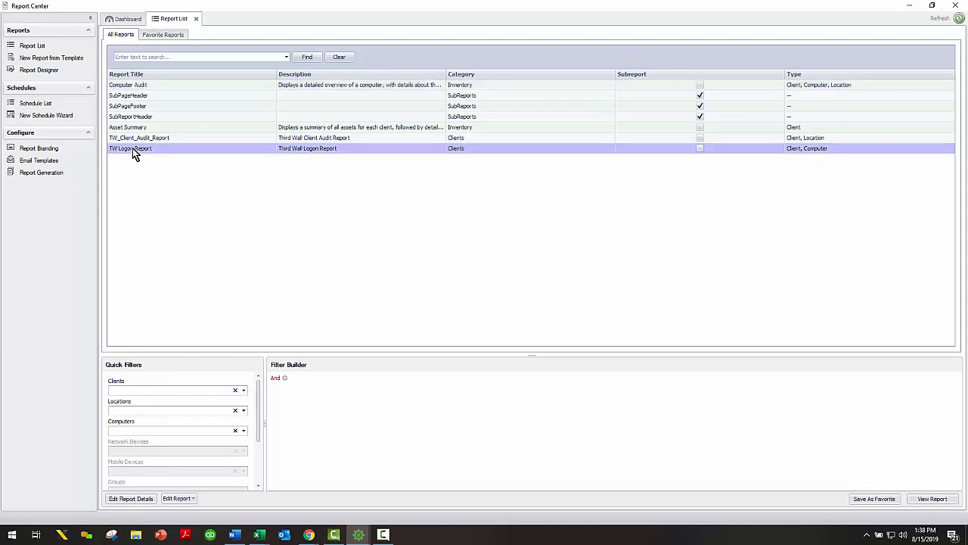
left_click(243, 390)
left_click(122, 417)
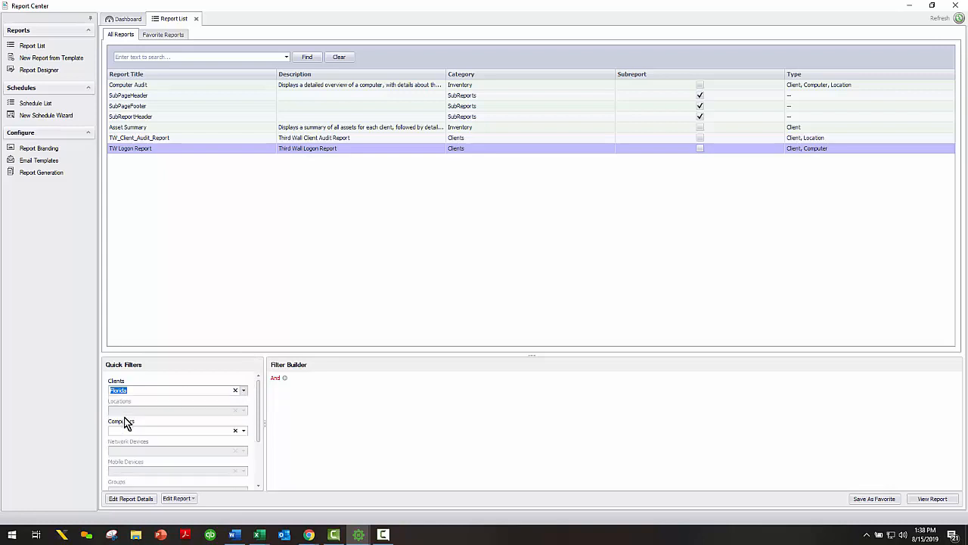
left_click(929, 499)
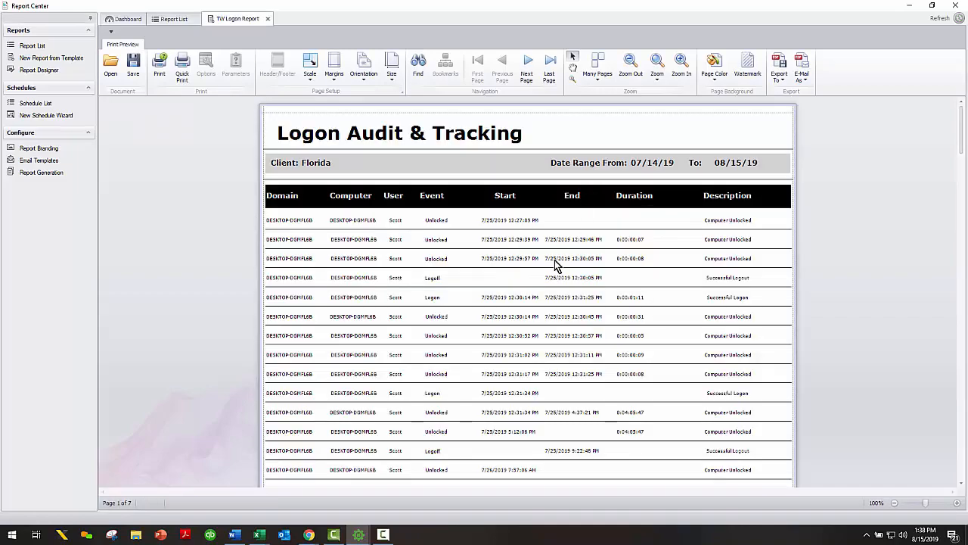
scroll(830, 240, "down", 5)
scroll(904, 203, "down", 3)
scroll(900, 204, "down", 15)
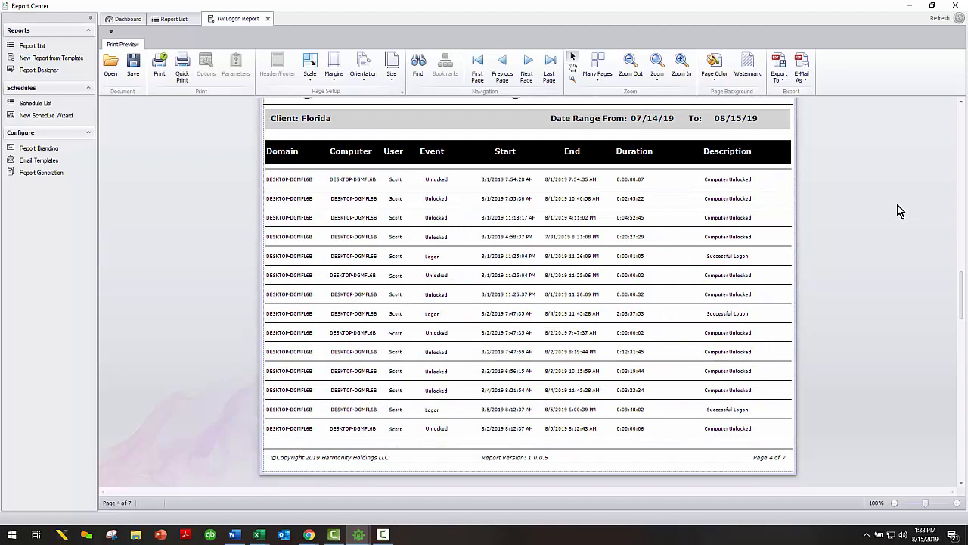
scroll(896, 211, "up", 1)
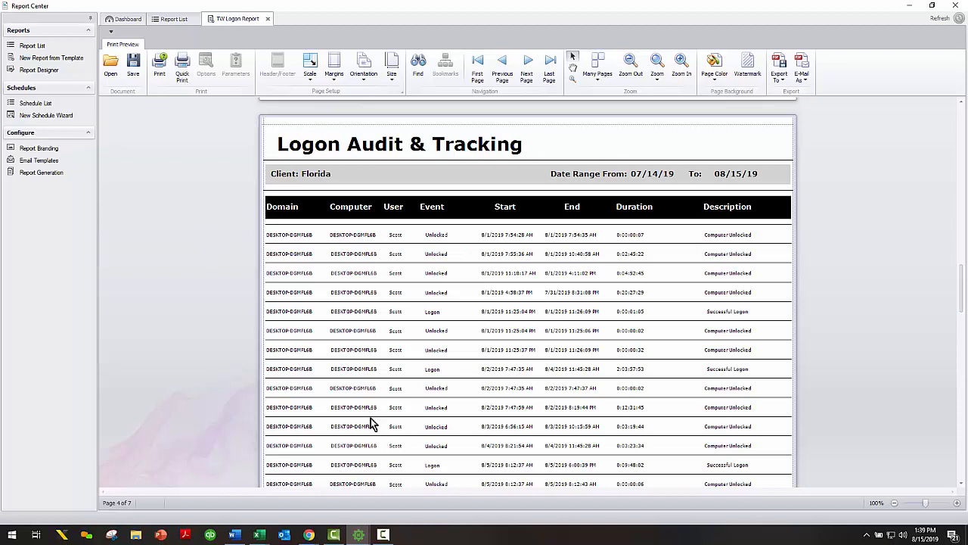
- Generate the TW_Client_Audit_Report for the client TW Demo and review its policies and applied exceptions
left_click(173, 19)
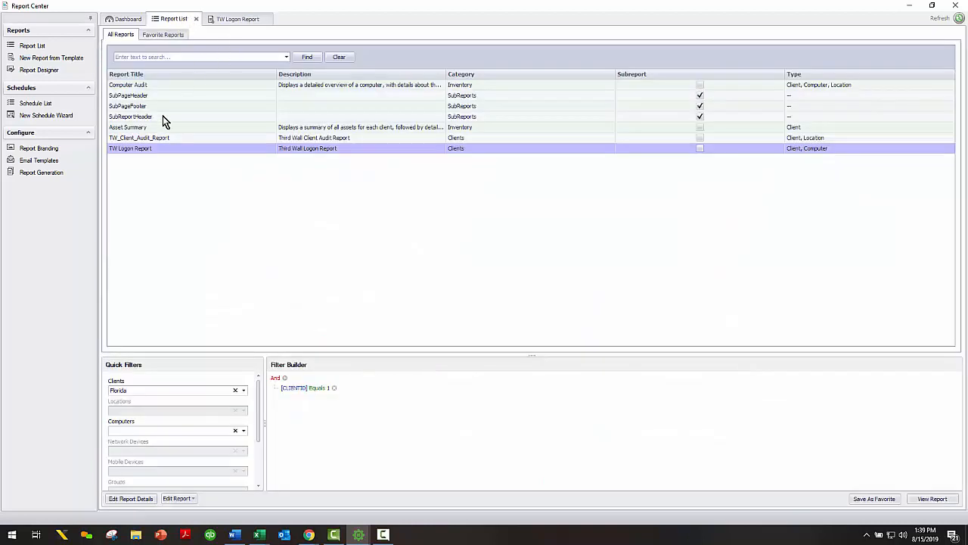
left_click(151, 139)
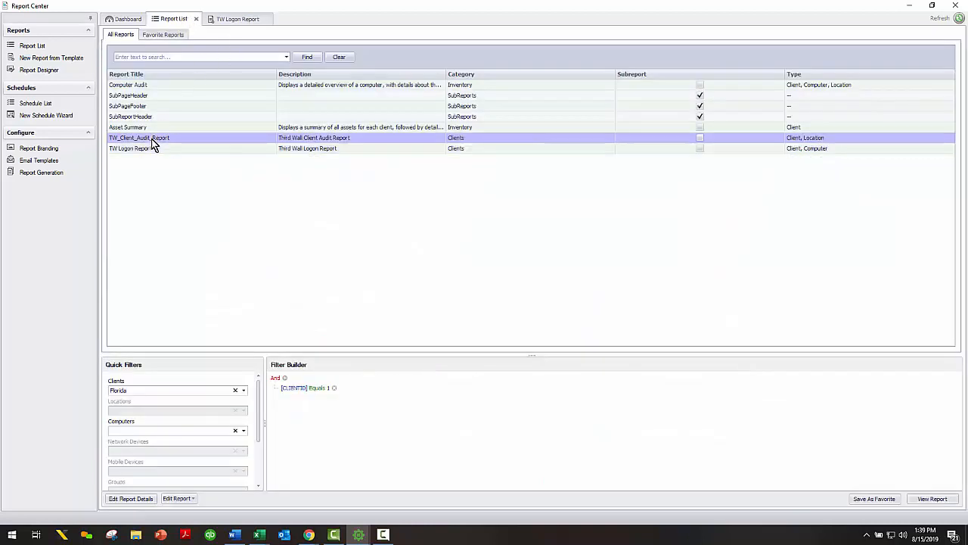
left_click(243, 390)
left_click(129, 440)
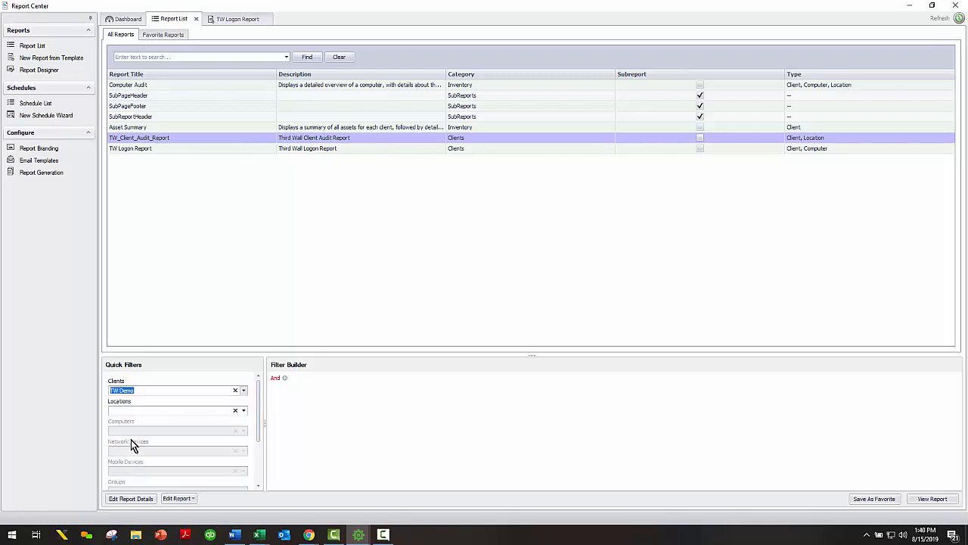
left_click(935, 499)
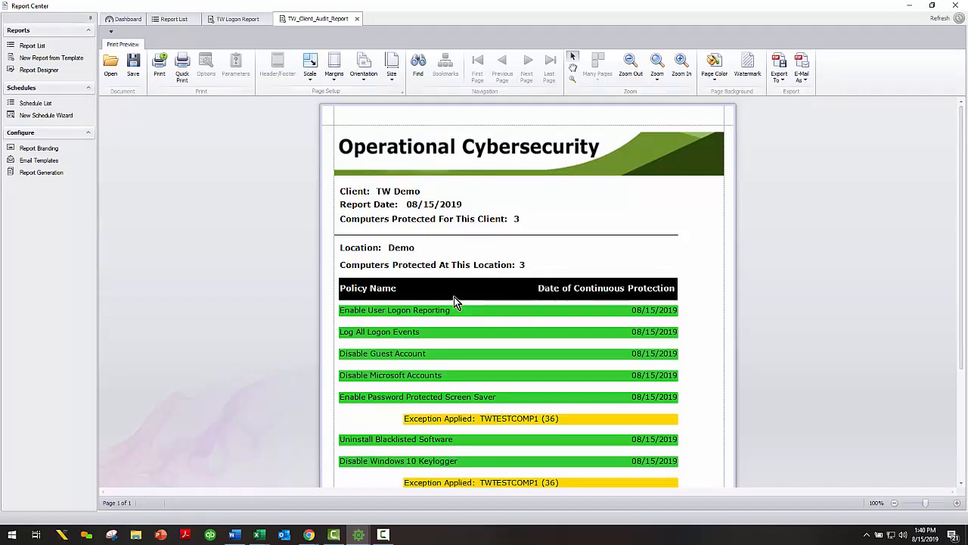
scroll(455, 301, "down", 1)
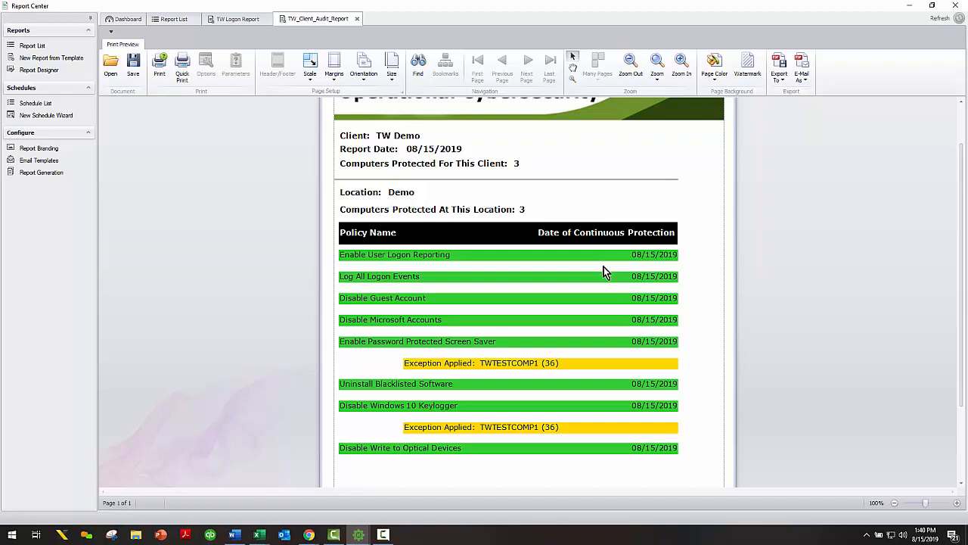
scroll(603, 272, "down", 1)
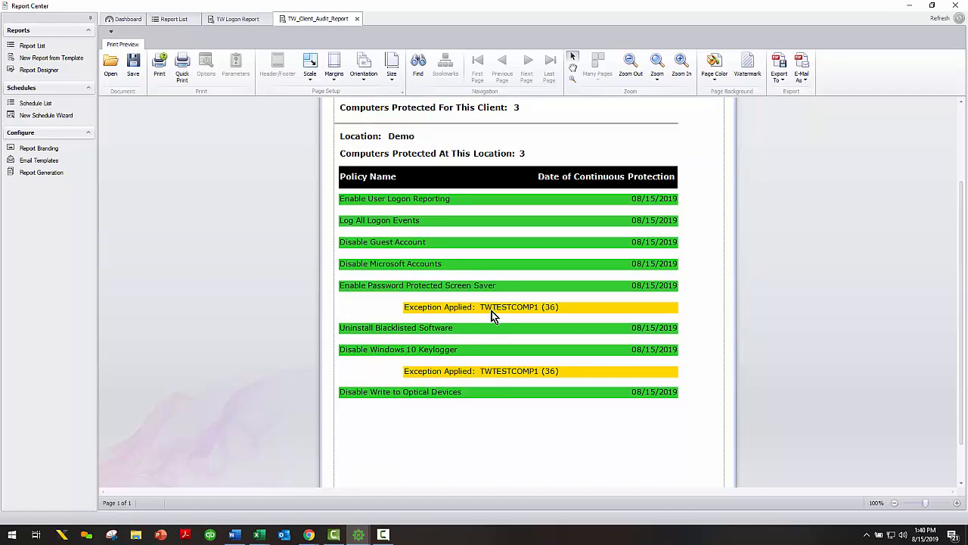
scroll(495, 347, "down", 1)
scroll(495, 346, "up", 3)
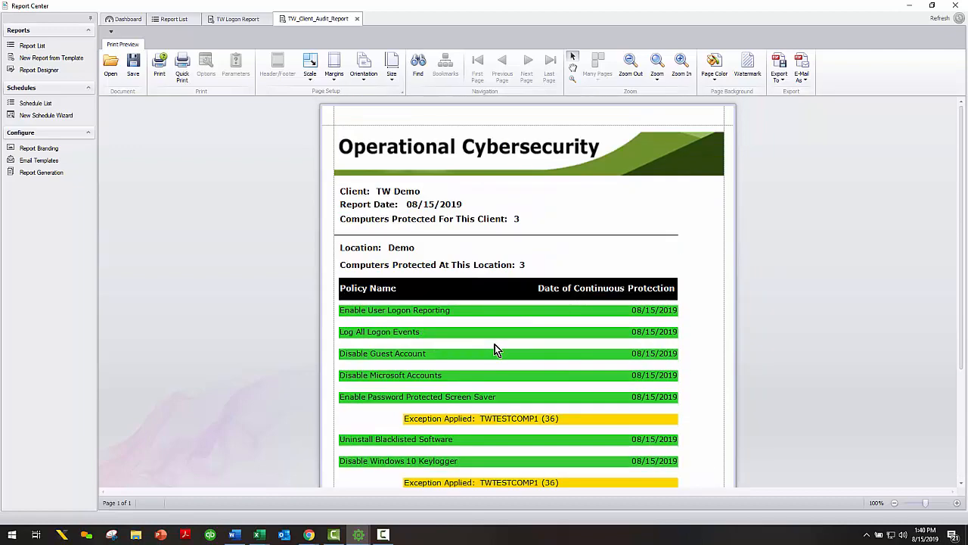
- Review the remaining policies and exceptions in the TW Demo client audit report and return to the Control Center client list
scroll(492, 345, "down", 1)
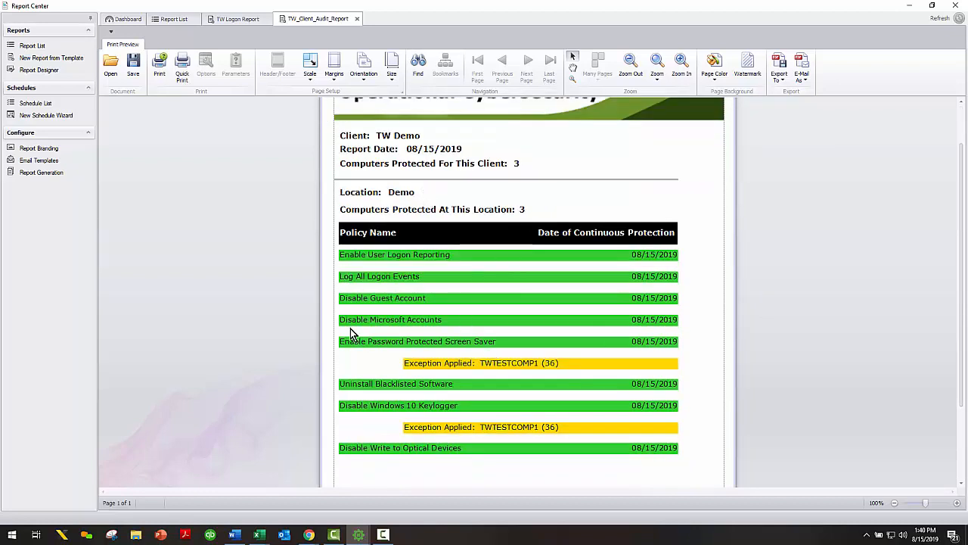
mouse_move(357, 533)
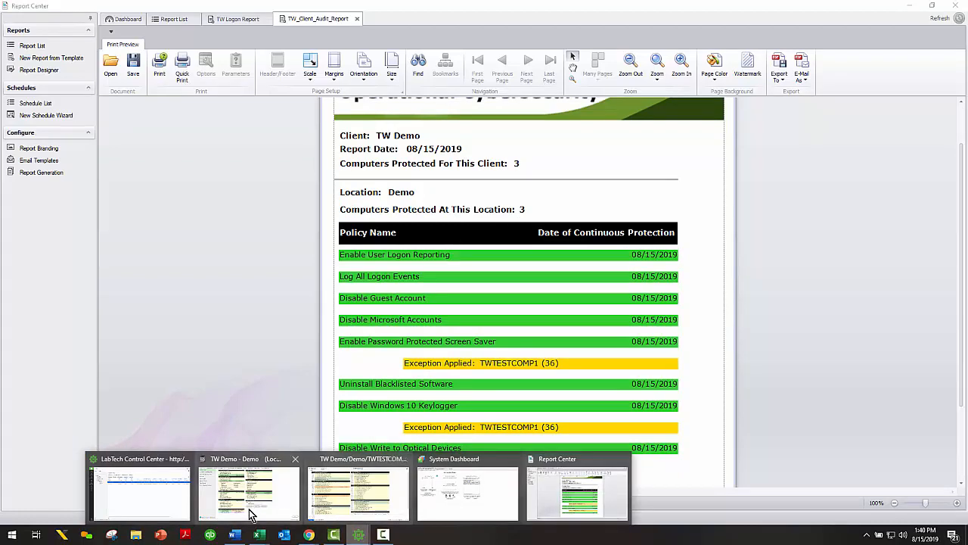
left_click(151, 499)
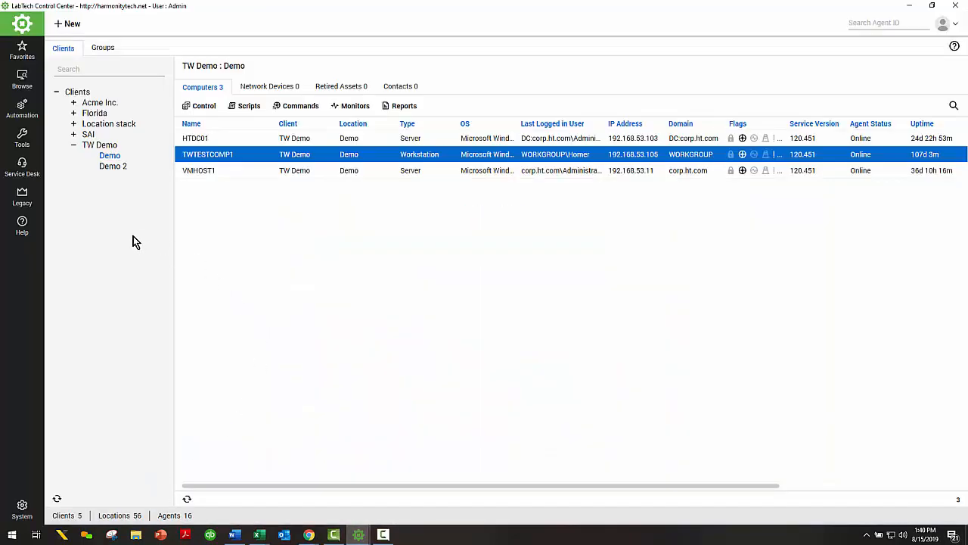
- Open the ThirdWall User Login Audit dataview for all clients, examine a failed logon event and close the dataview
right_click(81, 97)
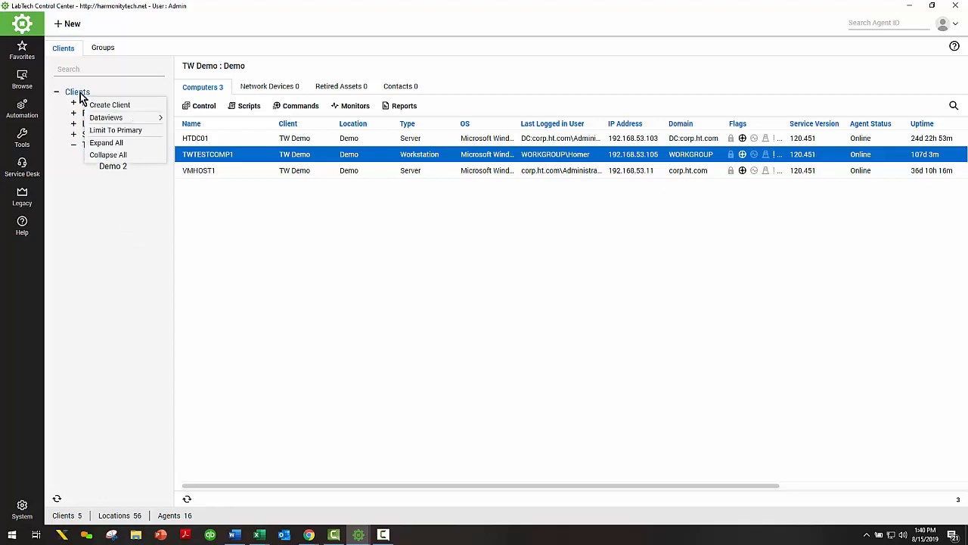
mouse_move(115, 120)
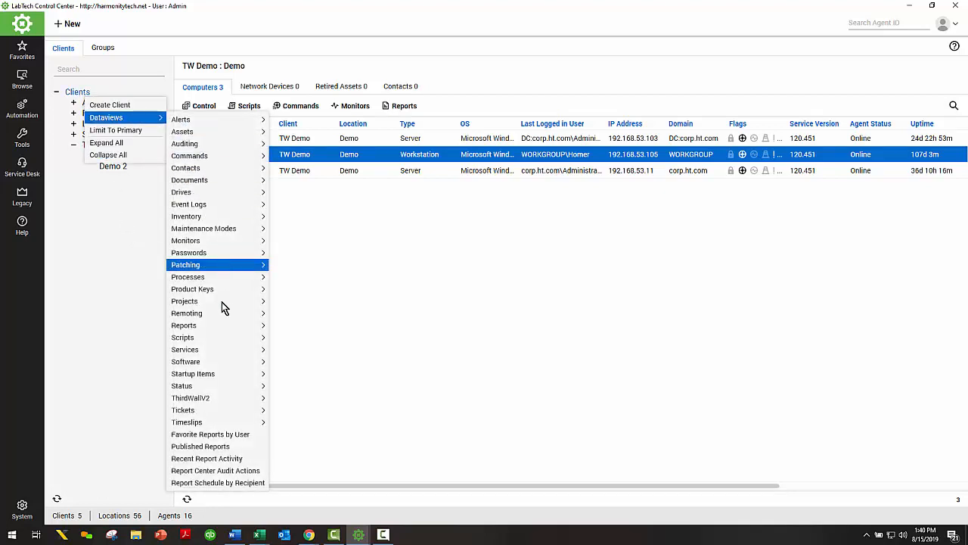
mouse_move(203, 401)
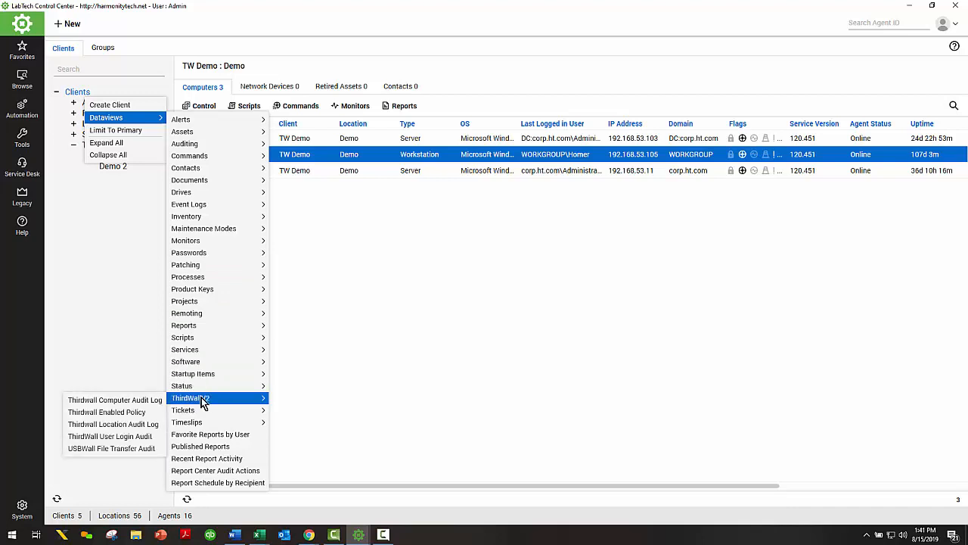
left_click(111, 437)
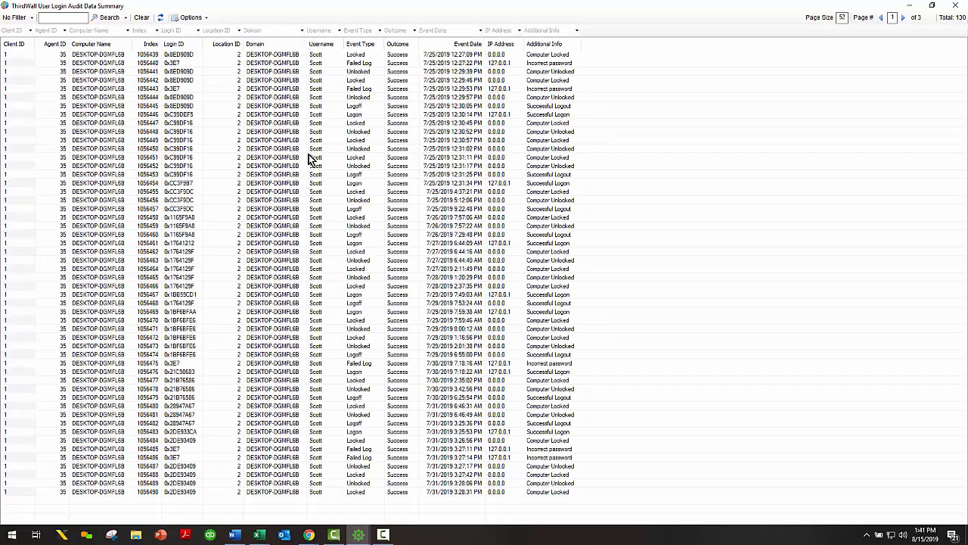
left_click(357, 90)
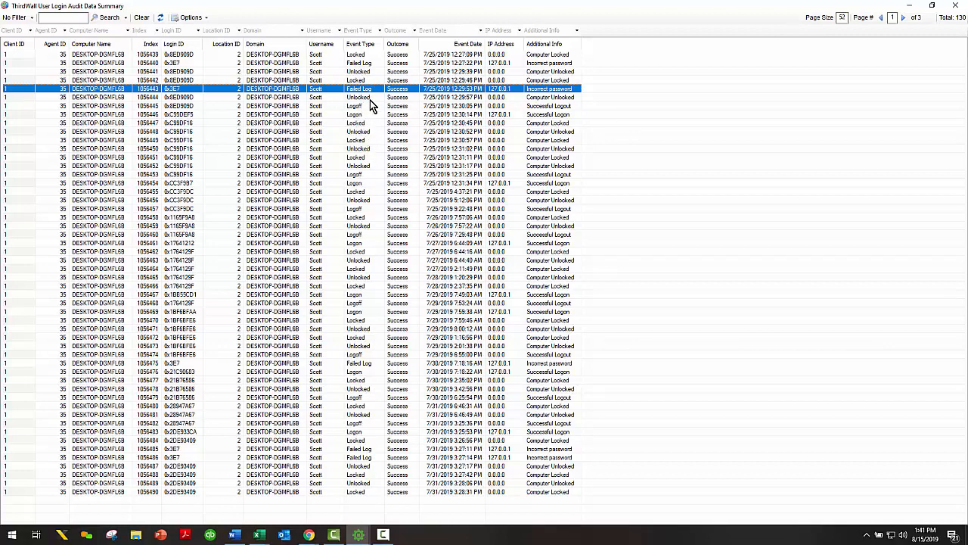
left_click(955, 5)
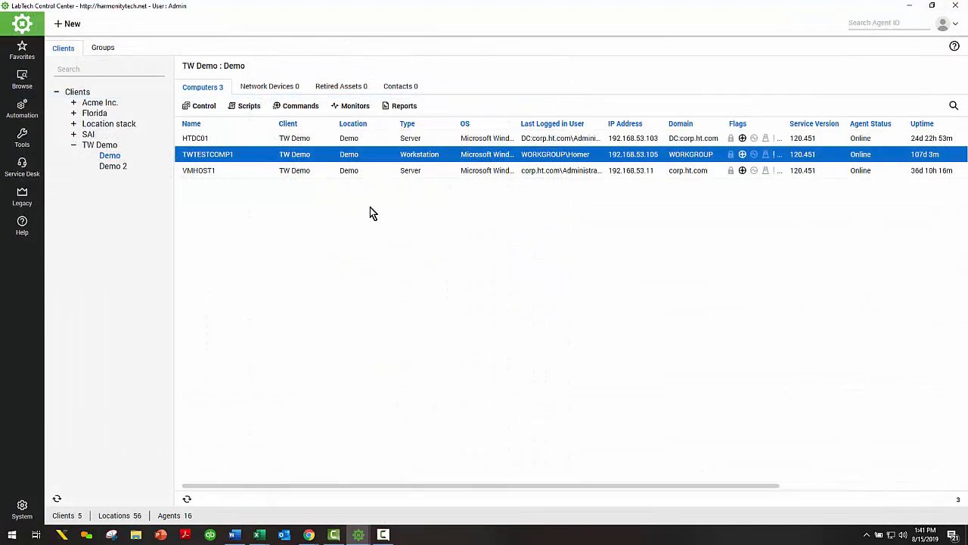
- Open the Thirdwall Enabled Policy dataview for all clients, review the enabled policies per location and close it
right_click(83, 94)
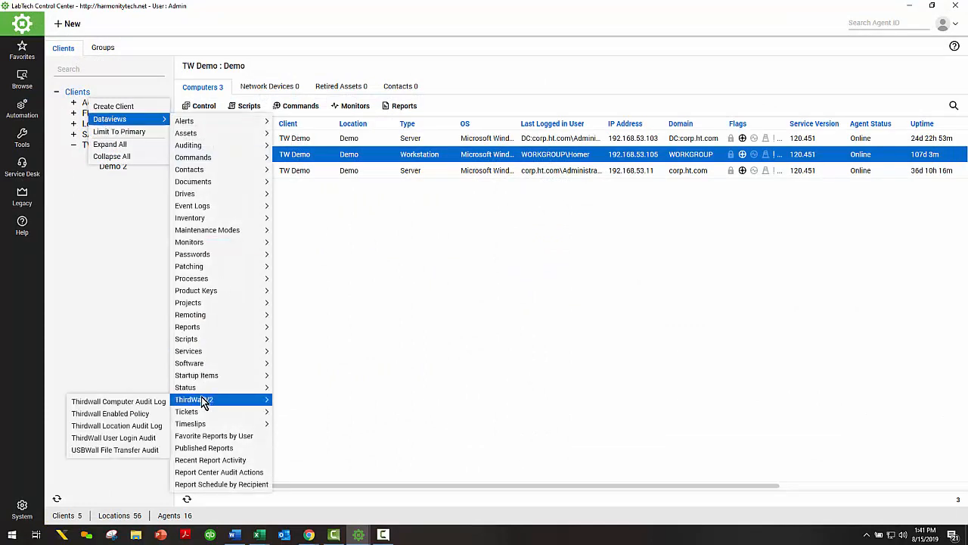
left_click(120, 418)
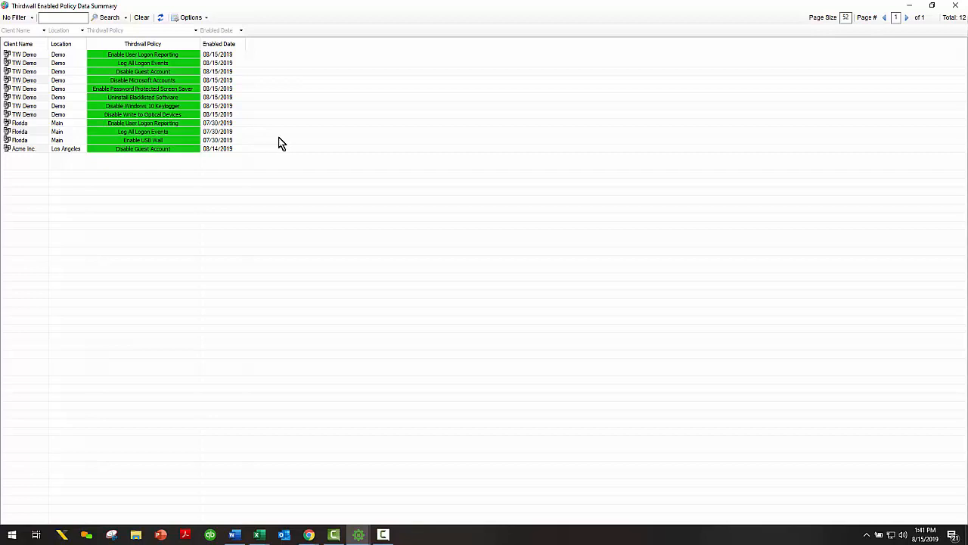
left_click(955, 5)
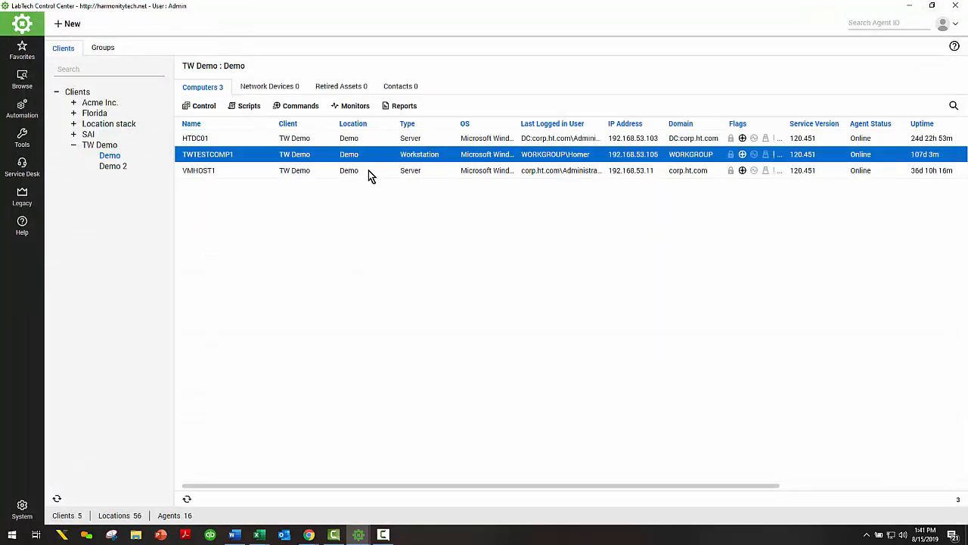
- Open the Thirdwall Computer Audit Log dataview for all clients, review the recorded computer actions and close it
right_click(84, 98)
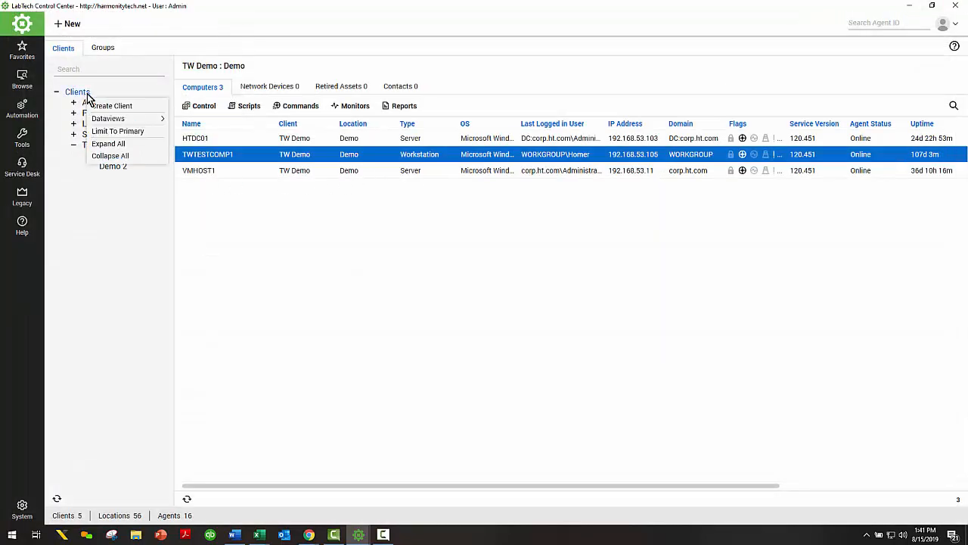
mouse_move(121, 125)
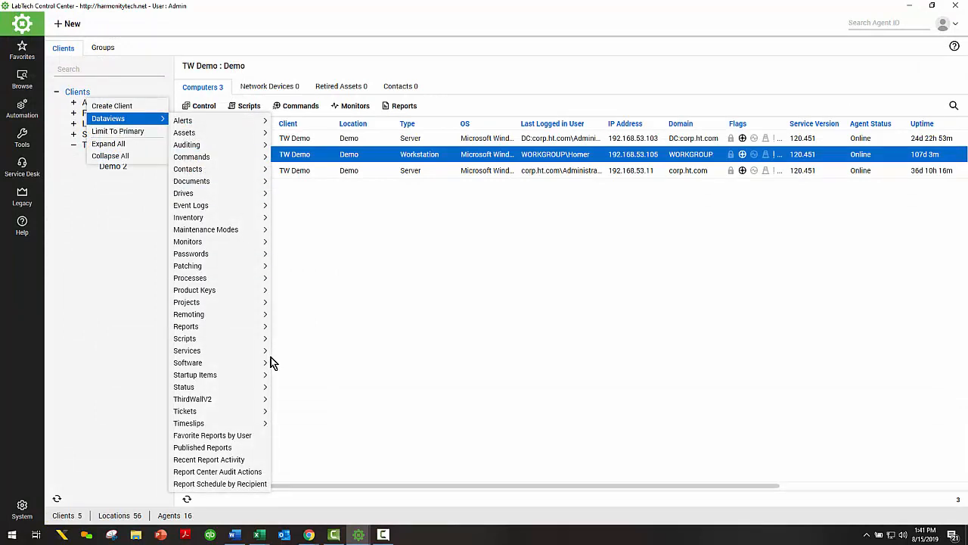
mouse_move(188, 405)
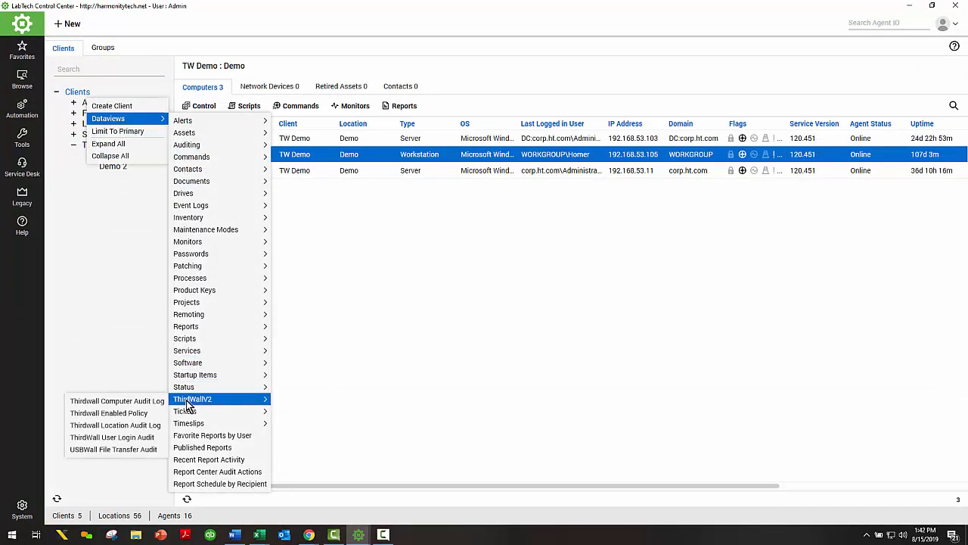
left_click(142, 404)
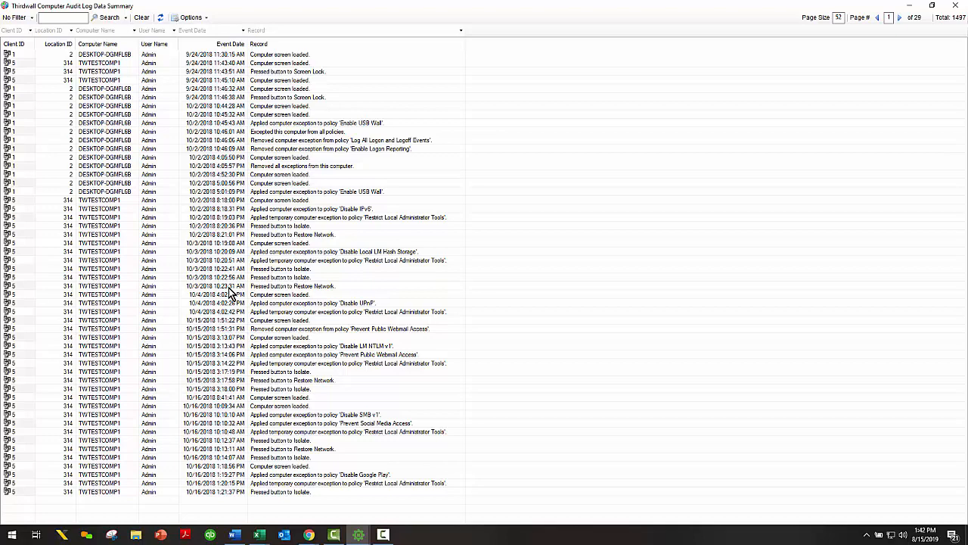
left_click(958, 8)
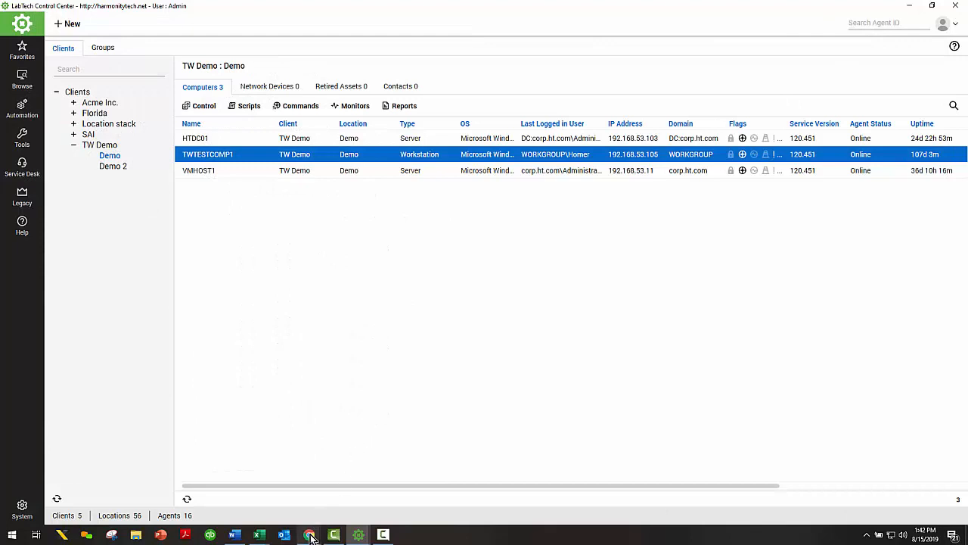
- Switch to Chrome and show the Third Wall website's home page
mouse_move(312, 537)
left_click(352, 505)
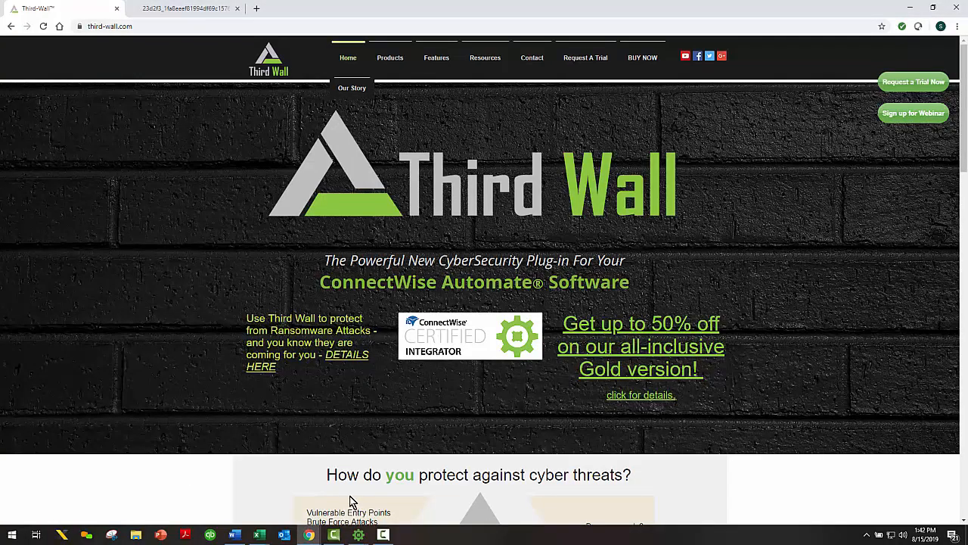